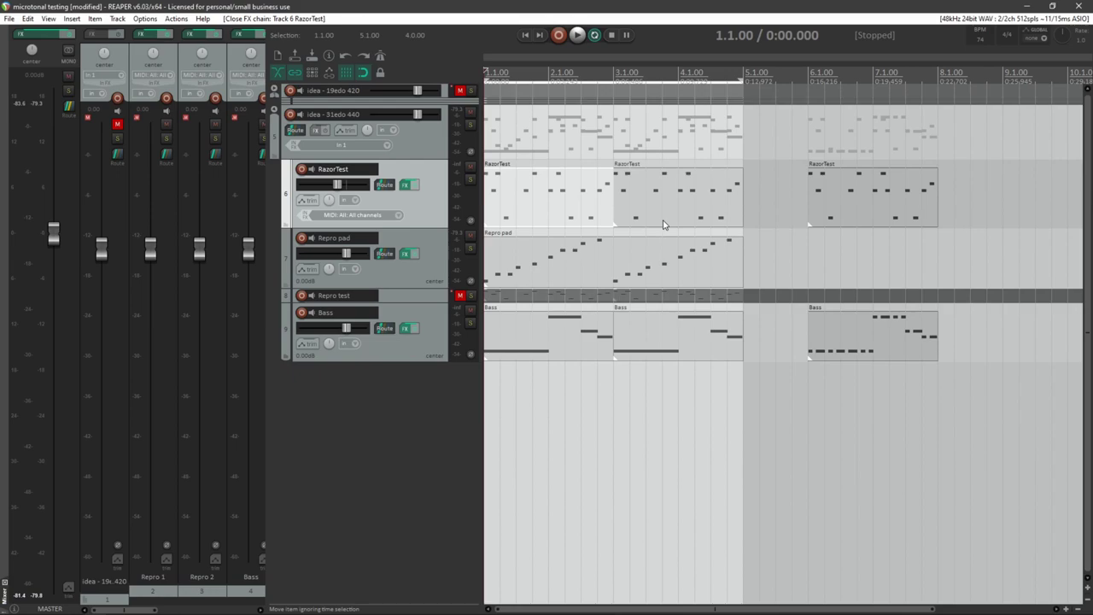
# Step: Play the project briefly, then audition notes E5 to A#5 in the RazorTest item's note editor
pyautogui.click(577, 35)
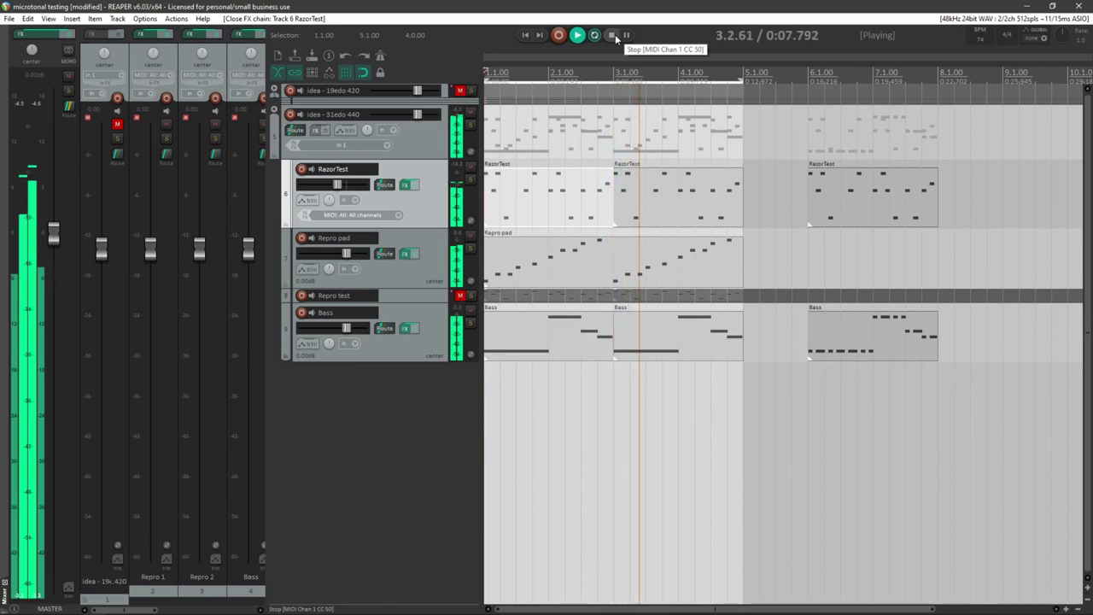
pyautogui.click(614, 34)
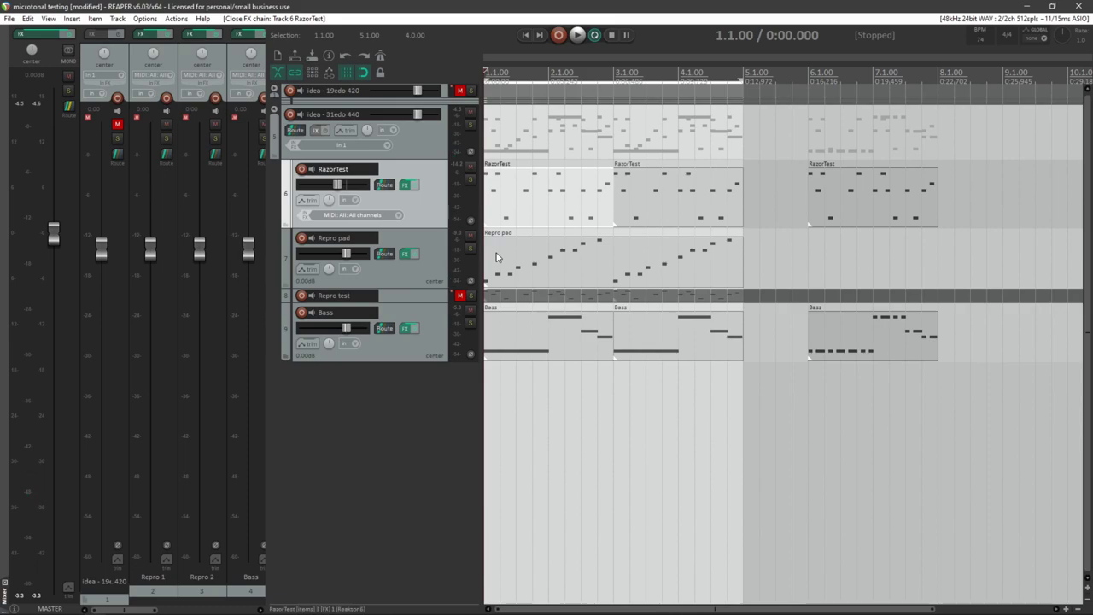
pyautogui.click(537, 200)
pyautogui.doubleClick(537, 200)
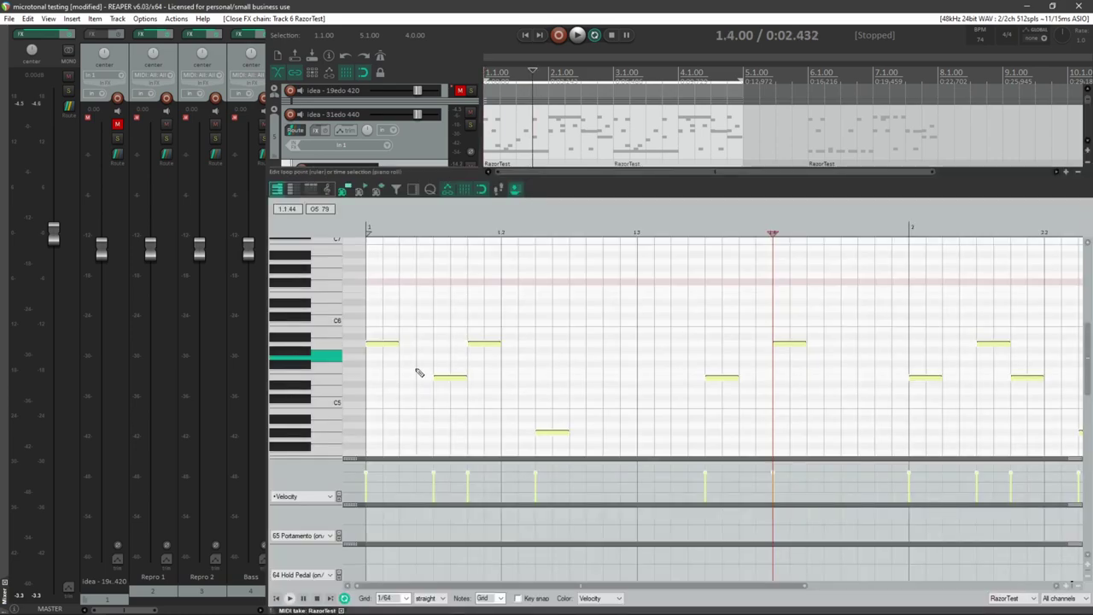
pyautogui.click(314, 381)
pyautogui.moveTo(314, 381); pyautogui.dragTo(316, 312)
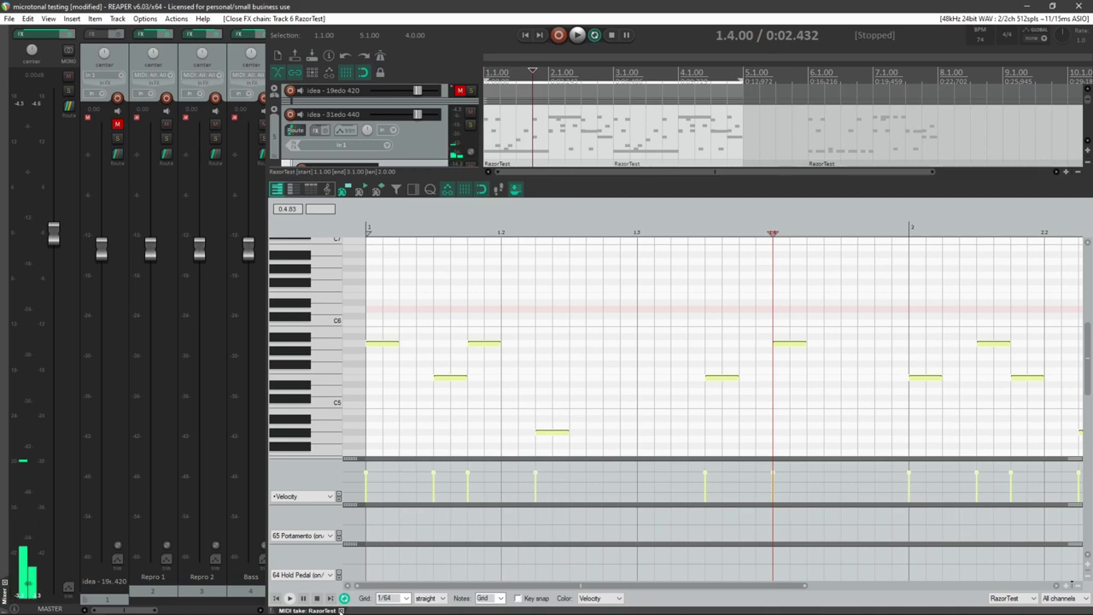
pyautogui.click(341, 611)
# Step: Inspect the Repro pad track's Repro-5 advanced tweaks and its microtuning file browser, then close it
pyautogui.click(419, 278)
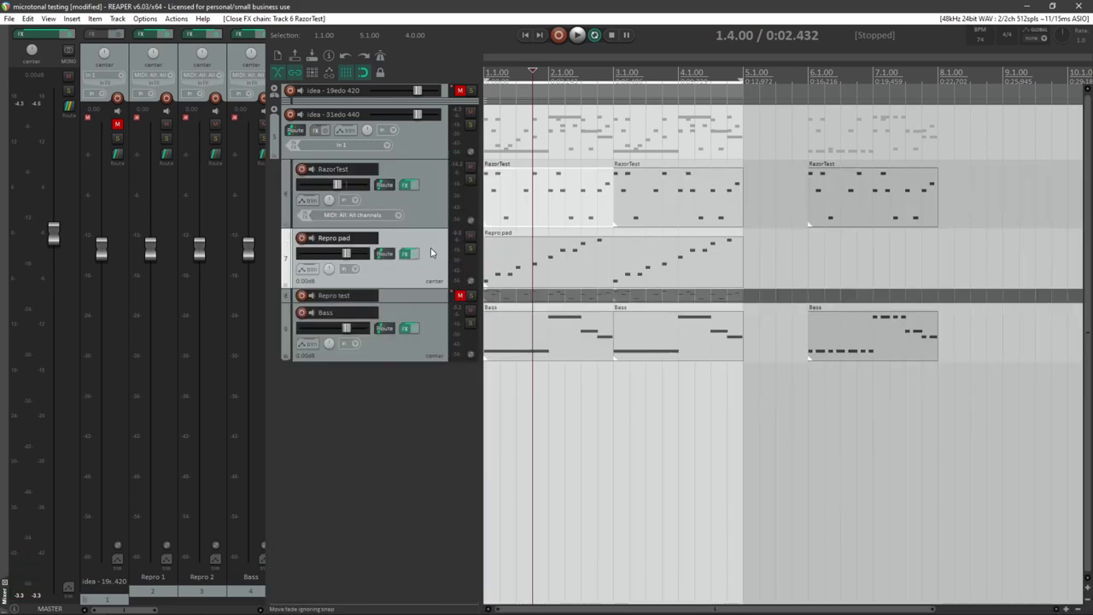
pyautogui.click(407, 255)
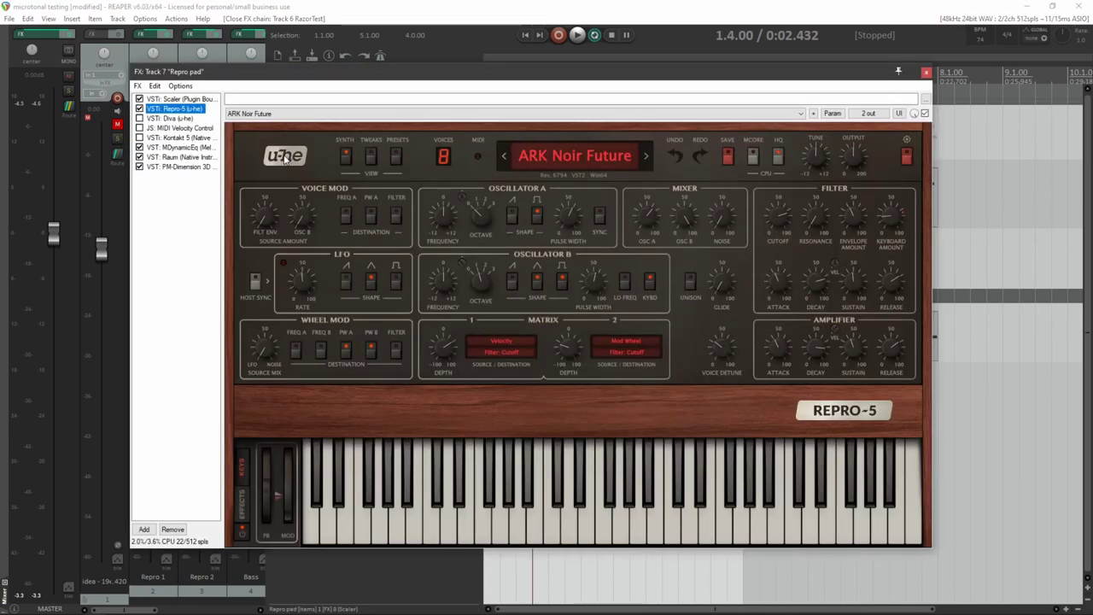
pyautogui.click(370, 155)
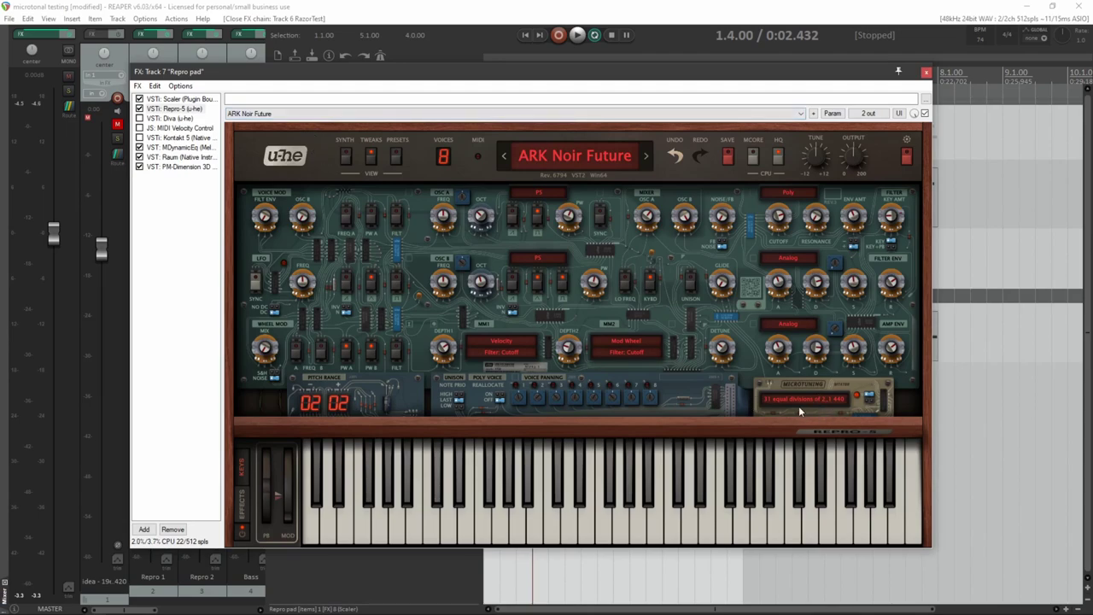
pyautogui.click(828, 401)
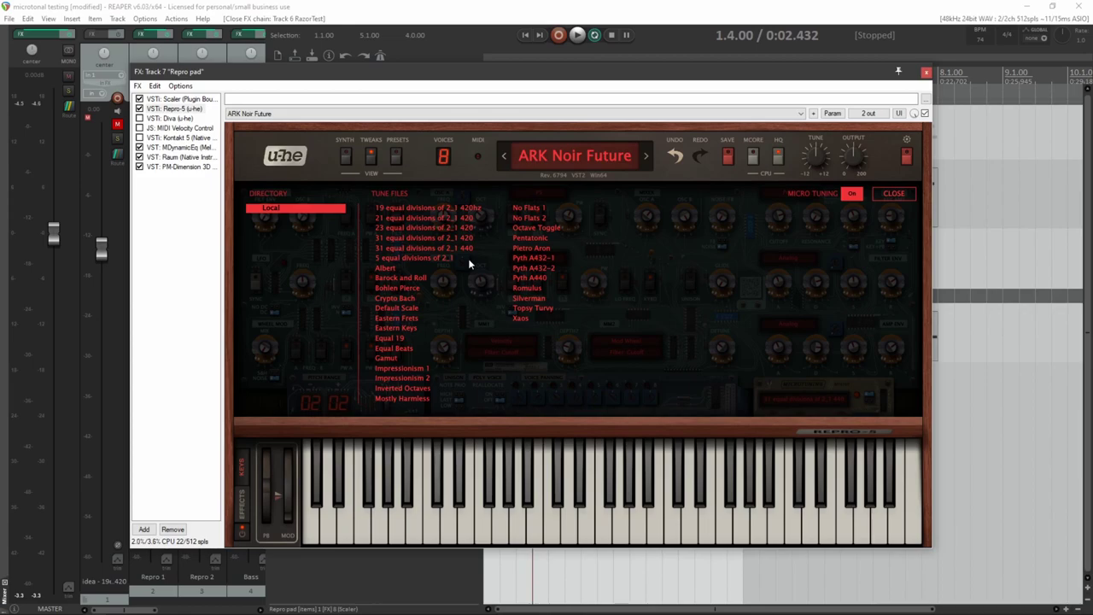
pyautogui.click(905, 195)
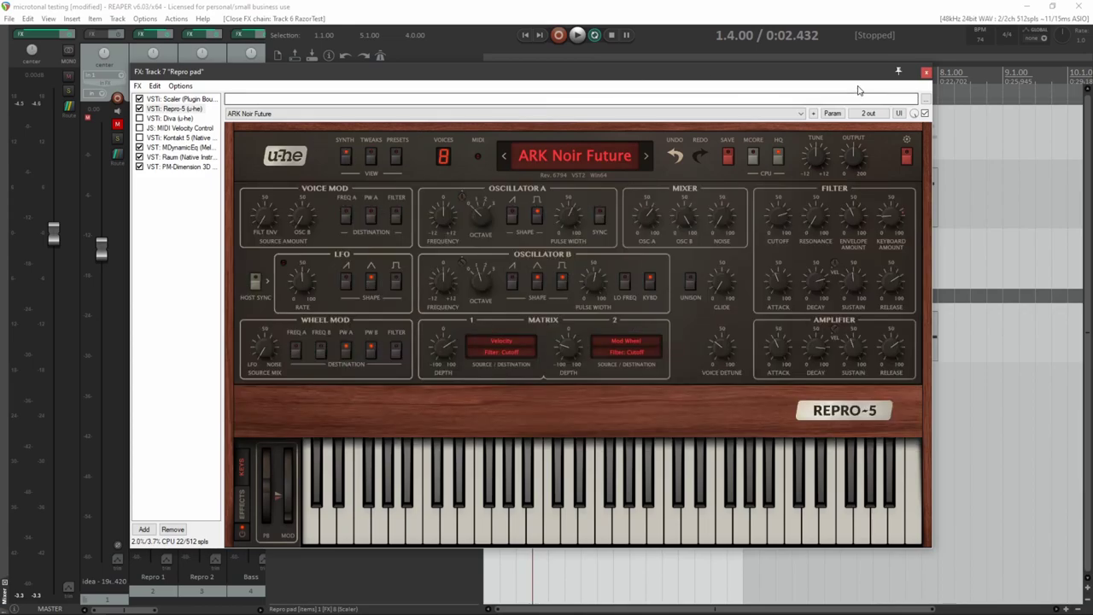
pyautogui.click(925, 72)
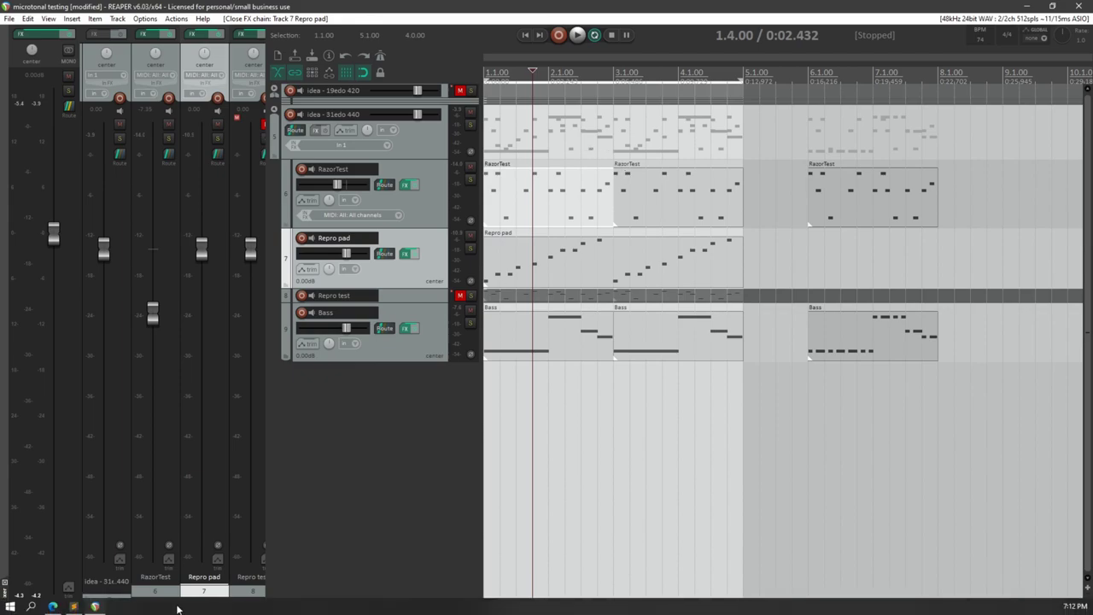
# Step: View the Microtune 1024 entry page in the web browser and enlarge its macro screenshot
pyautogui.click(72, 606)
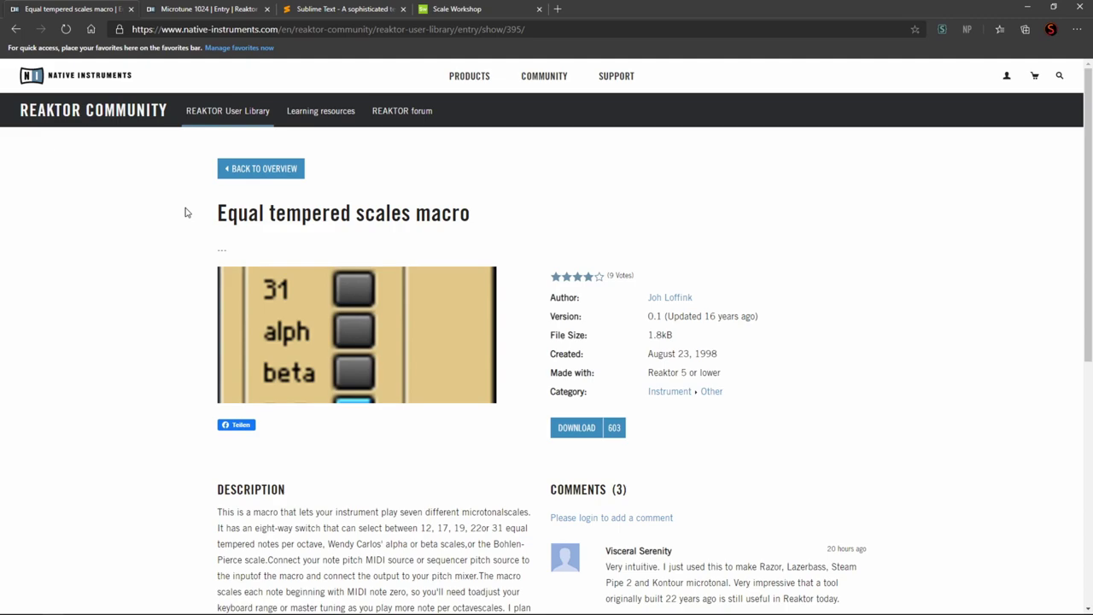
pyautogui.moveTo(217, 213); pyautogui.dragTo(478, 224)
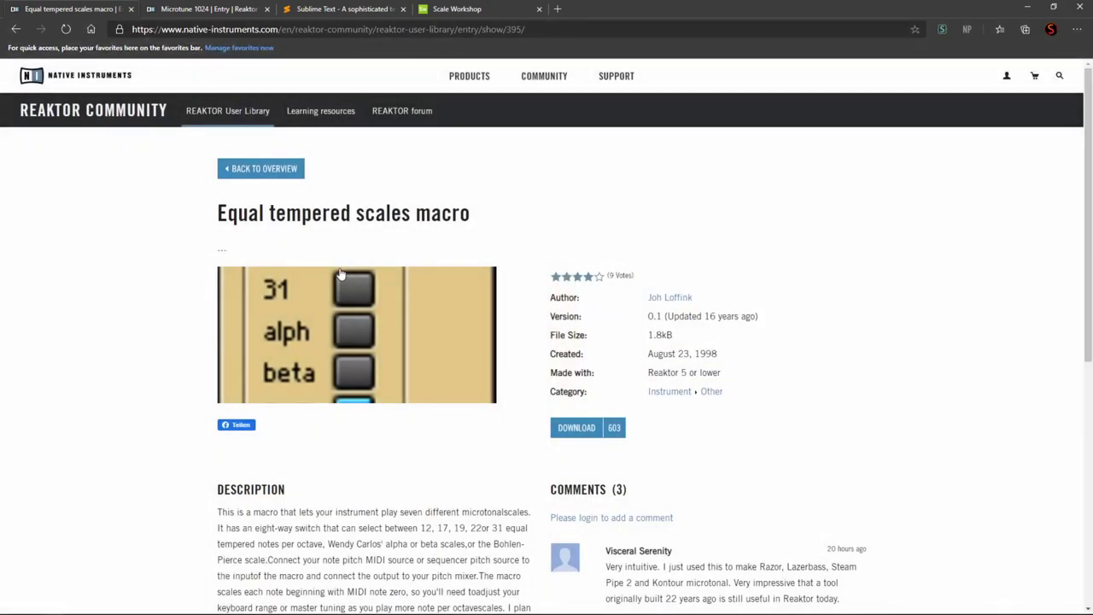
pyautogui.click(209, 8)
pyautogui.click(353, 313)
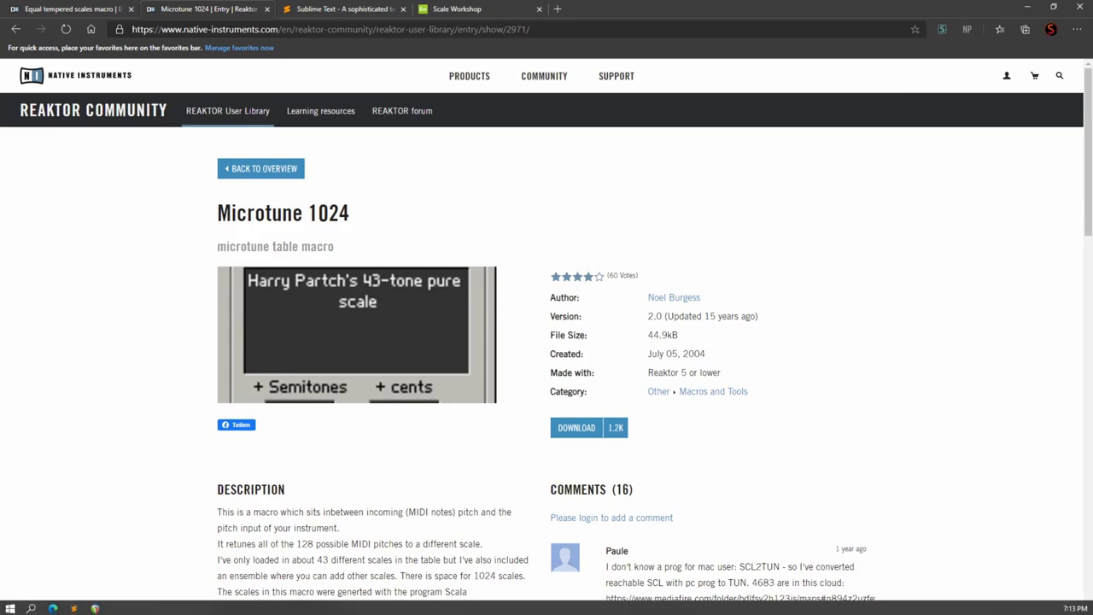
# Step: Back in REAPER, check the master track's ReaComp effect chain and close it
pyautogui.click(95, 606)
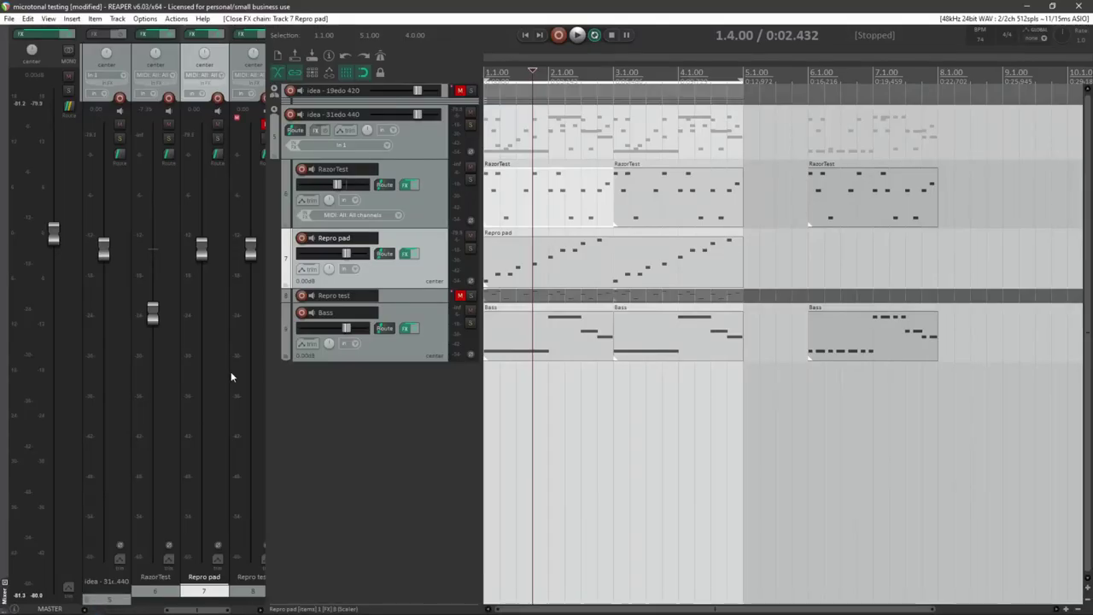
pyautogui.click(41, 33)
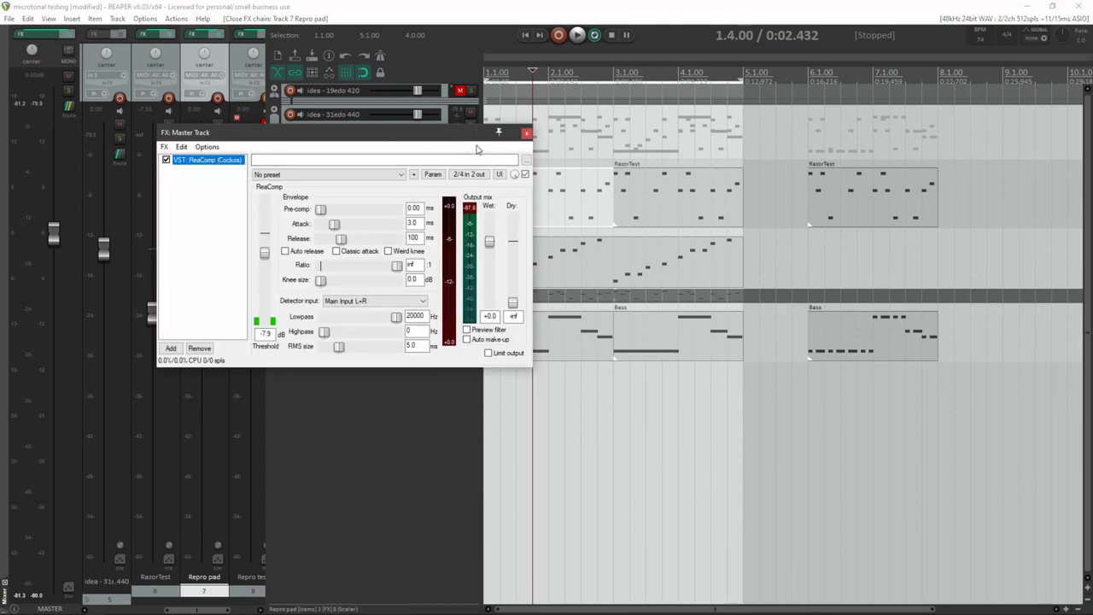
pyautogui.click(526, 134)
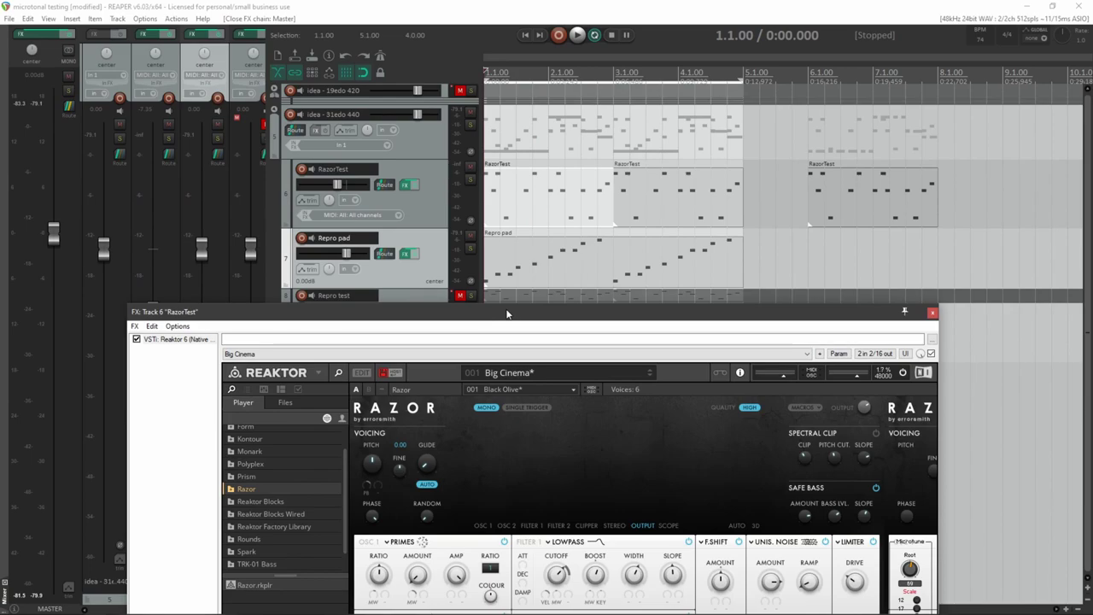
# Step: Reload Razor.rkplr without saving changes and load the 3:1 - Black Olive lead preset
pyautogui.moveTo(506, 313); pyautogui.dragTo(487, 147)
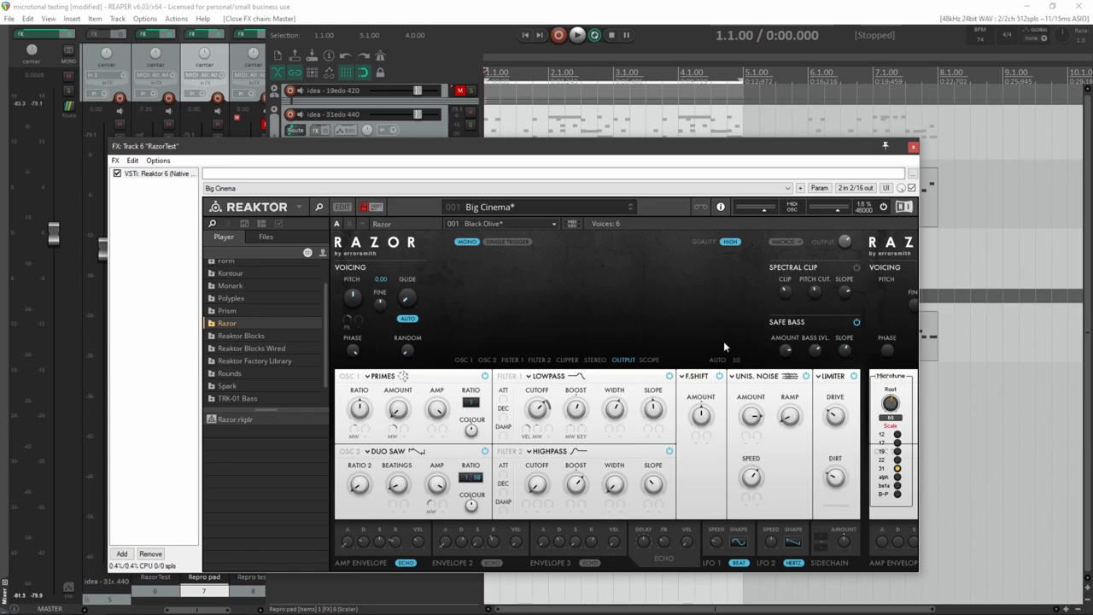
pyautogui.doubleClick(233, 419)
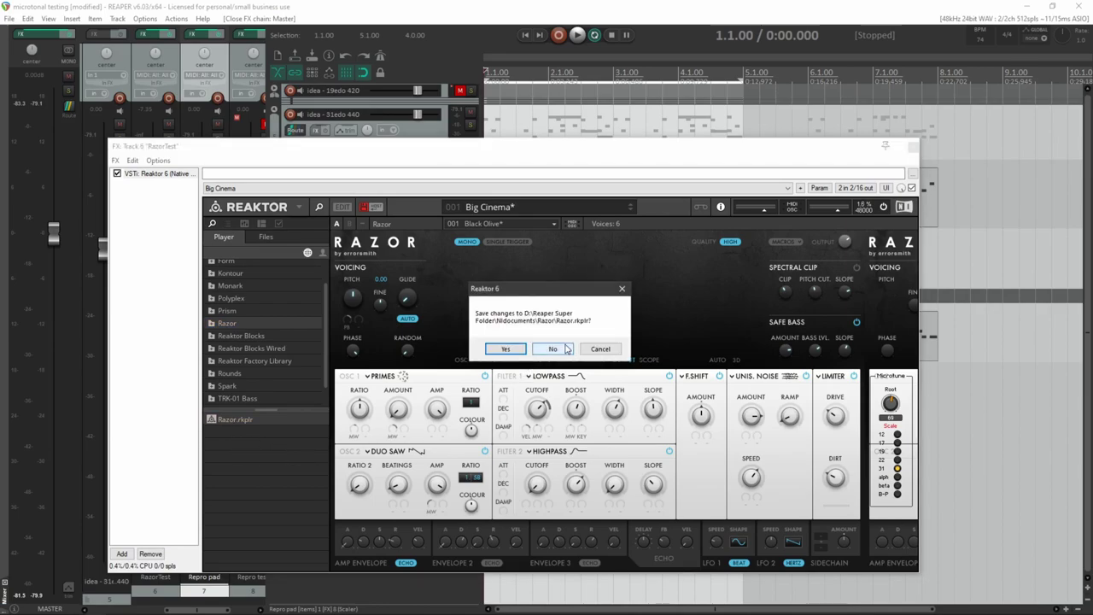
pyautogui.click(560, 346)
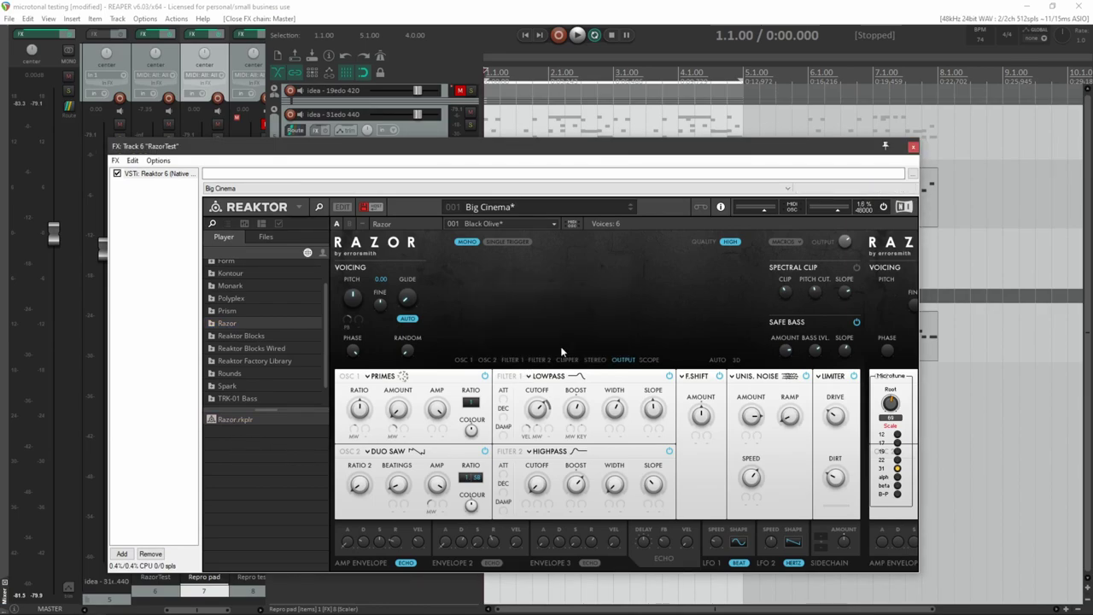
pyautogui.click(553, 226)
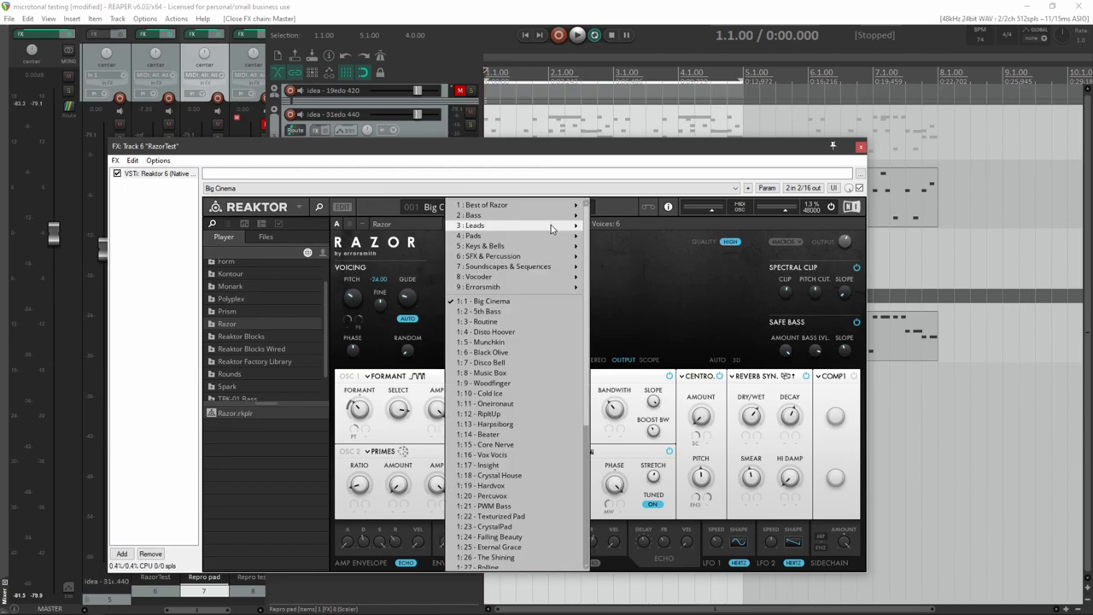
pyautogui.moveTo(551, 224)
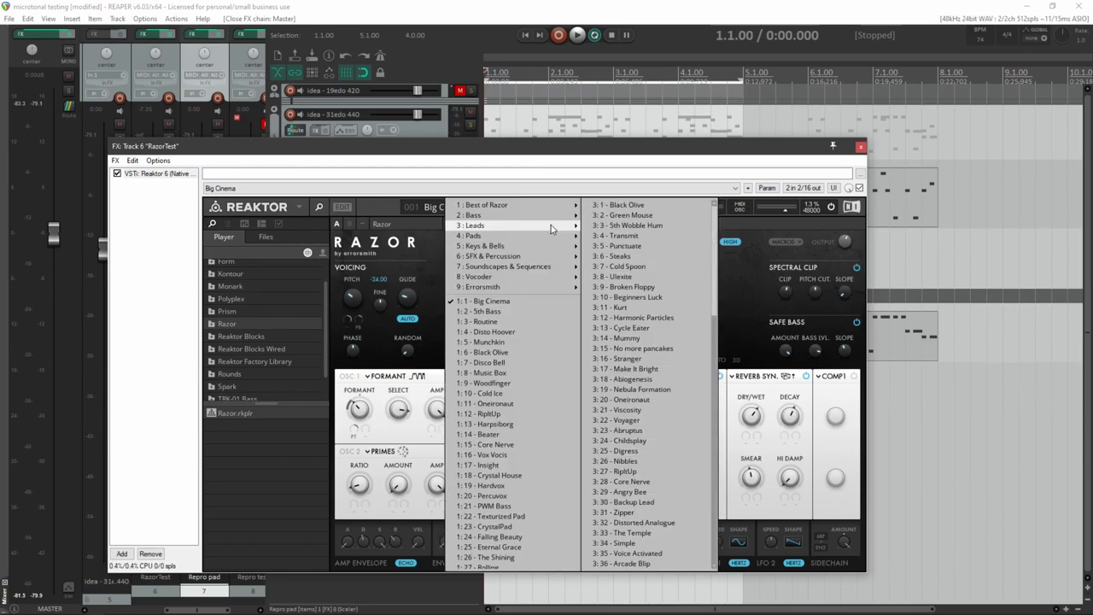
pyautogui.click(623, 207)
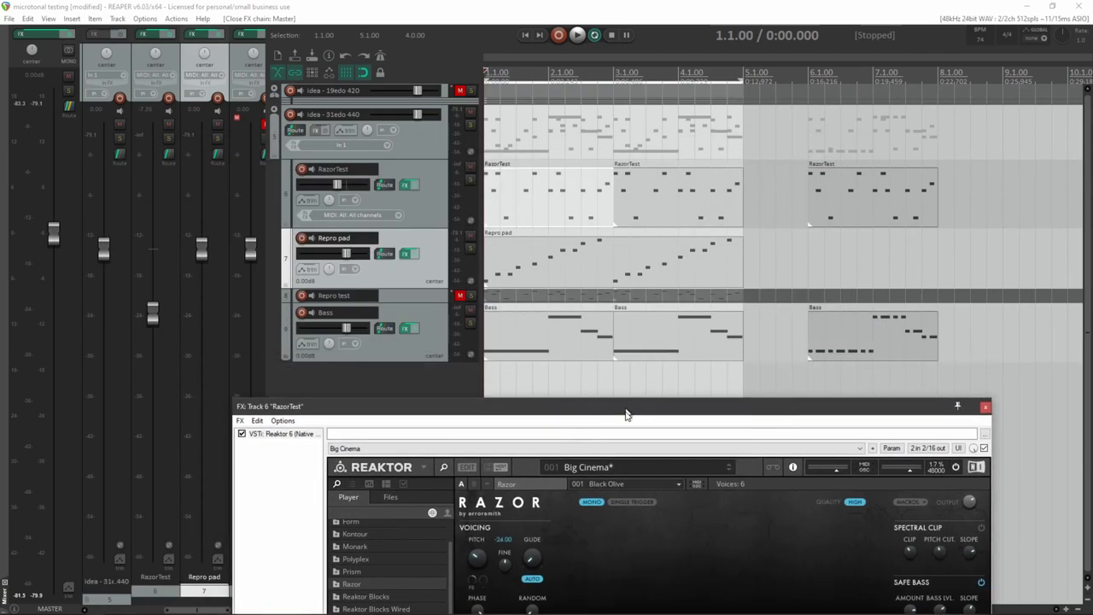
# Step: Solo the RazorTest track, reset Razor's pitch to 0.00, and play then stop it
pyautogui.moveTo(501, 152); pyautogui.dragTo(592, 408)
pyautogui.click(469, 179)
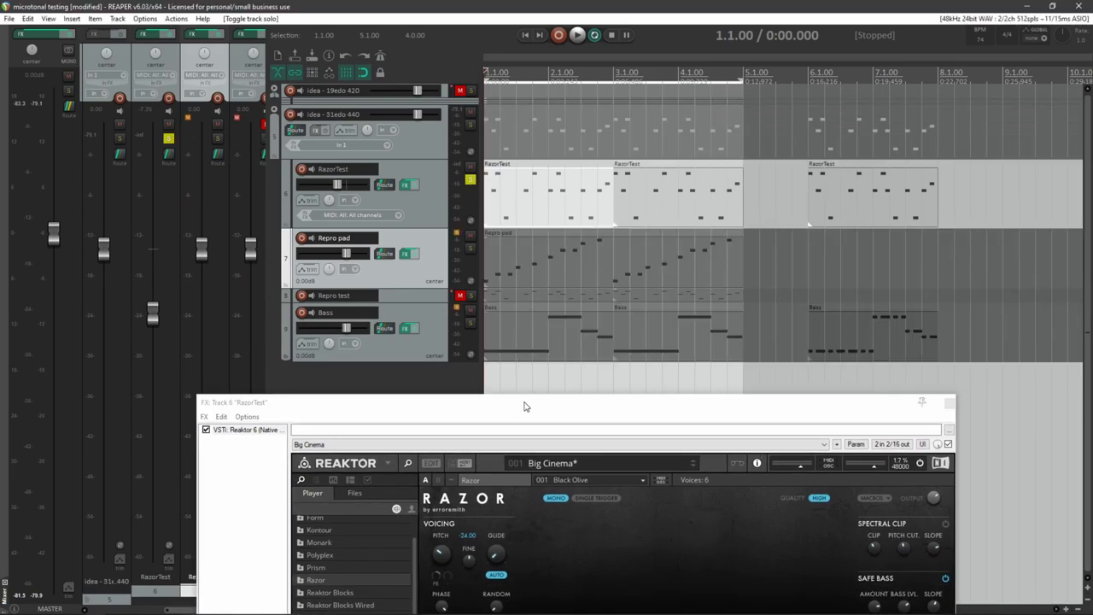
pyautogui.moveTo(525, 405); pyautogui.dragTo(487, 248)
pyautogui.keyDown('ctrl'); pyautogui.click(424, 380); pyautogui.keyUp('ctrl')
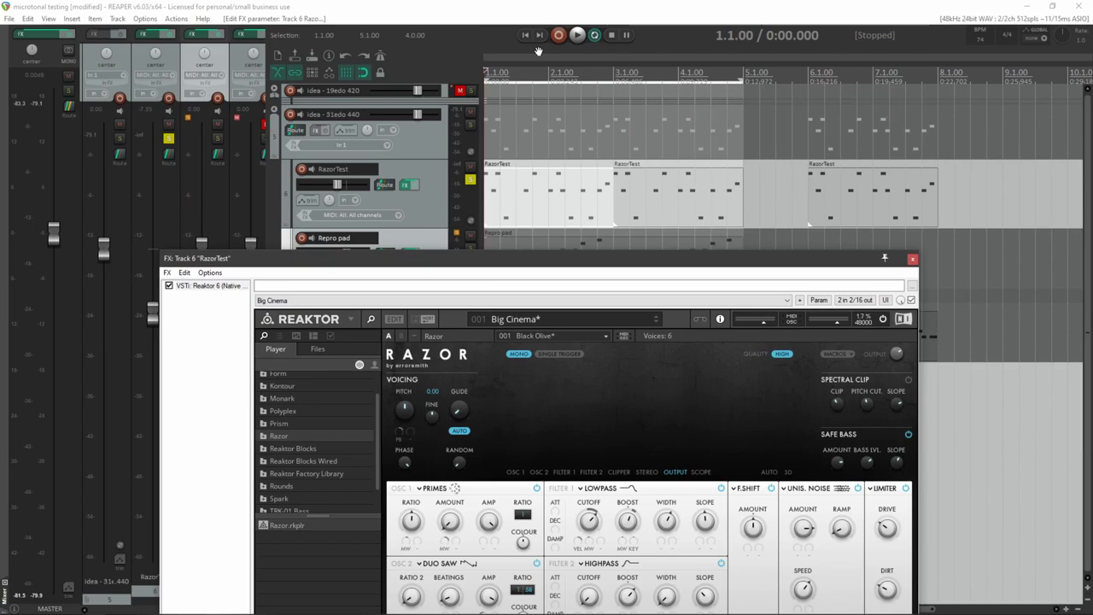
pyautogui.click(577, 35)
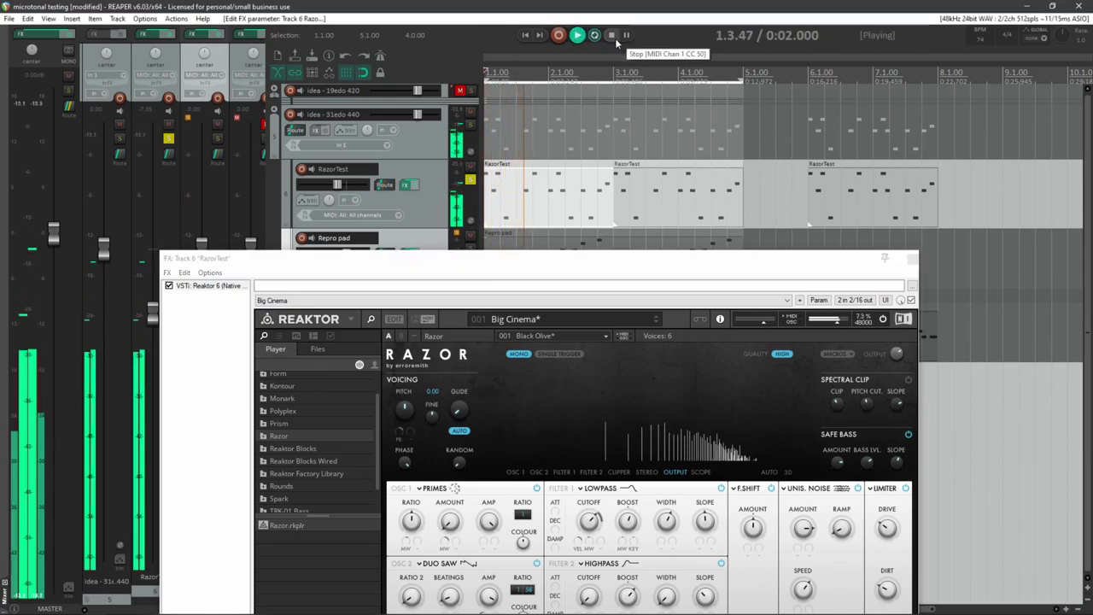
pyautogui.click(611, 36)
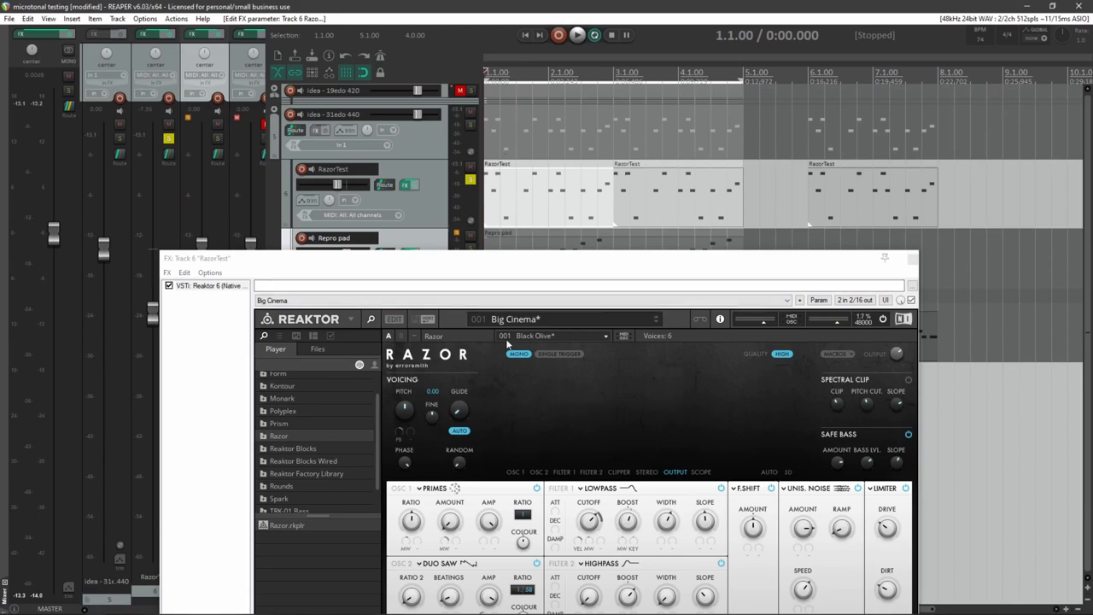
pyautogui.moveTo(520, 264); pyautogui.dragTo(566, 99)
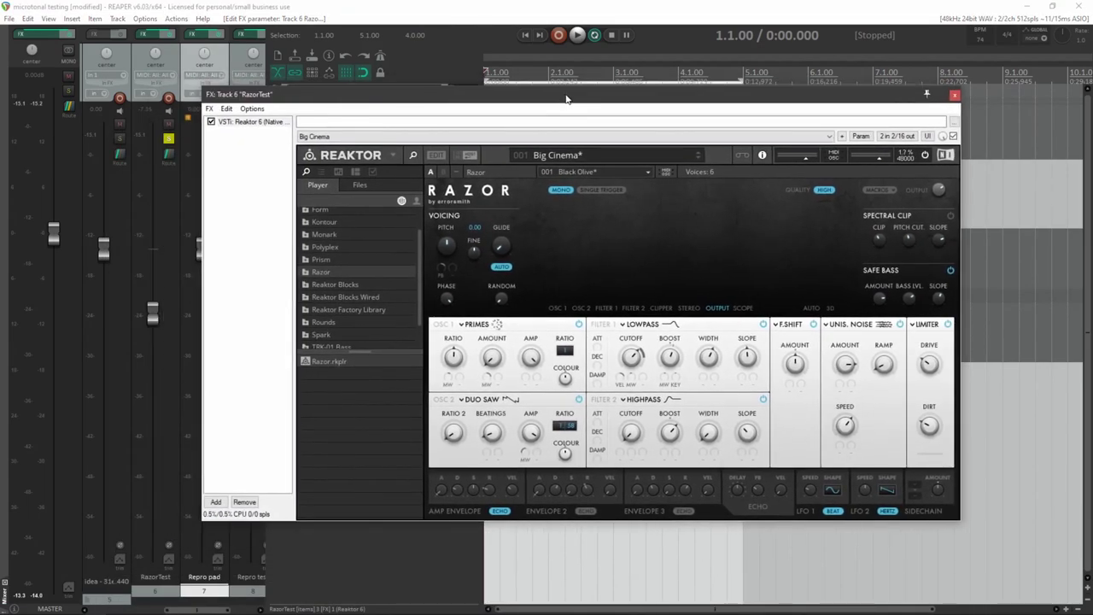
# Step: In edit mode, navigate into Razor > Synth > Globals structure with the file browser shown
pyautogui.click(438, 156)
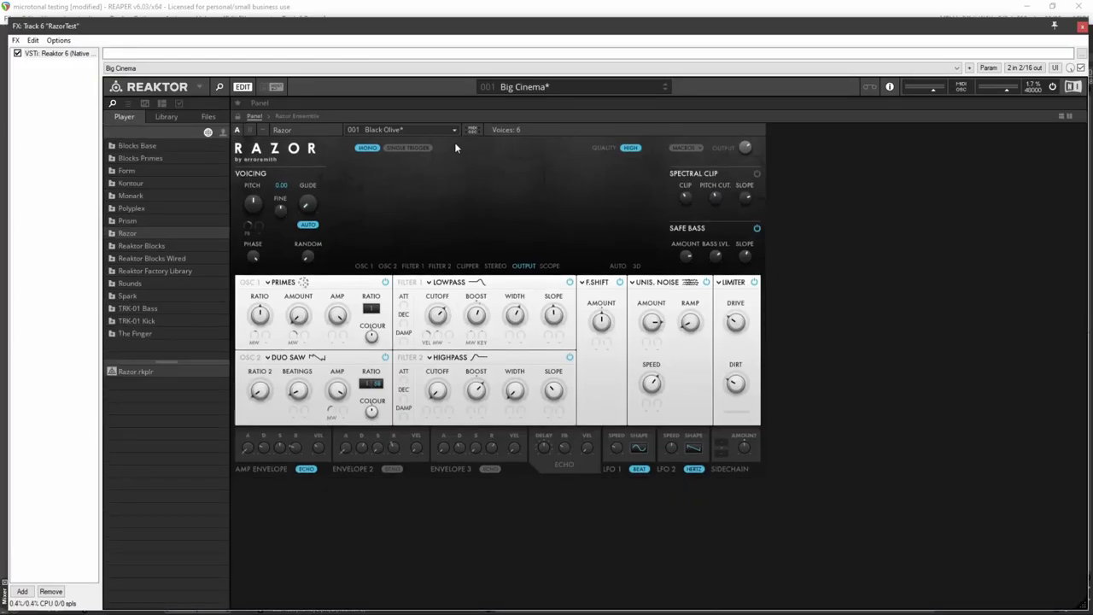
pyautogui.click(291, 116)
pyautogui.doubleClick(386, 199)
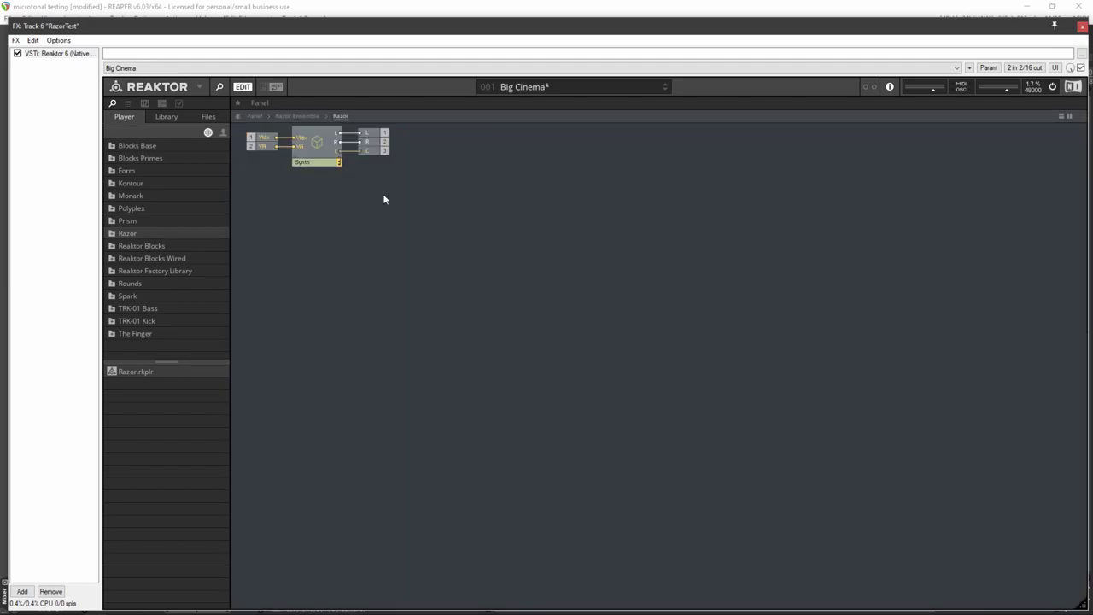
pyautogui.doubleClick(319, 143)
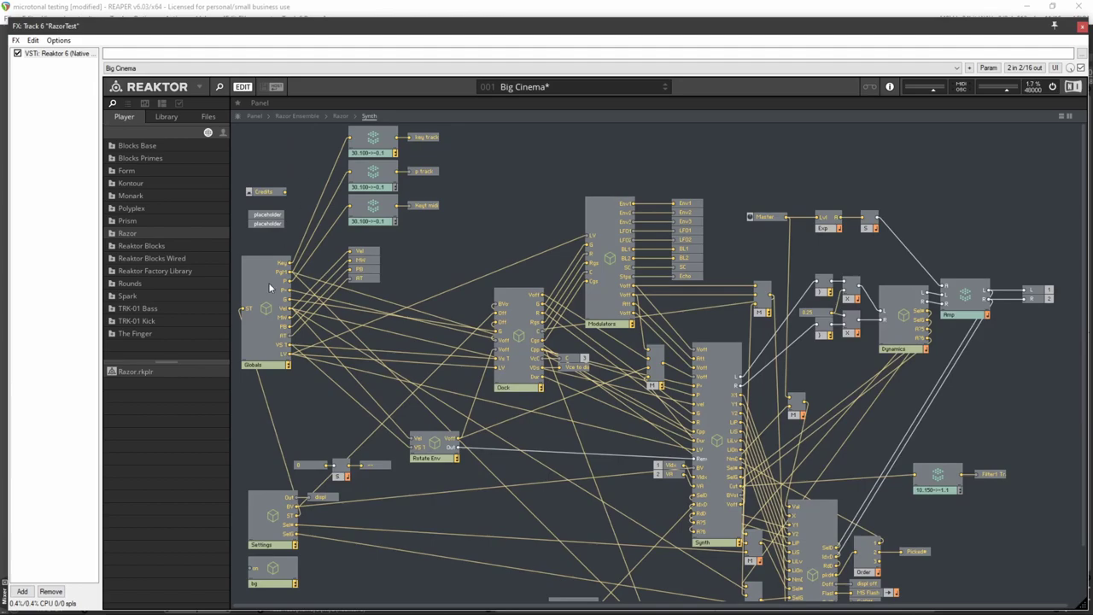
pyautogui.doubleClick(264, 306)
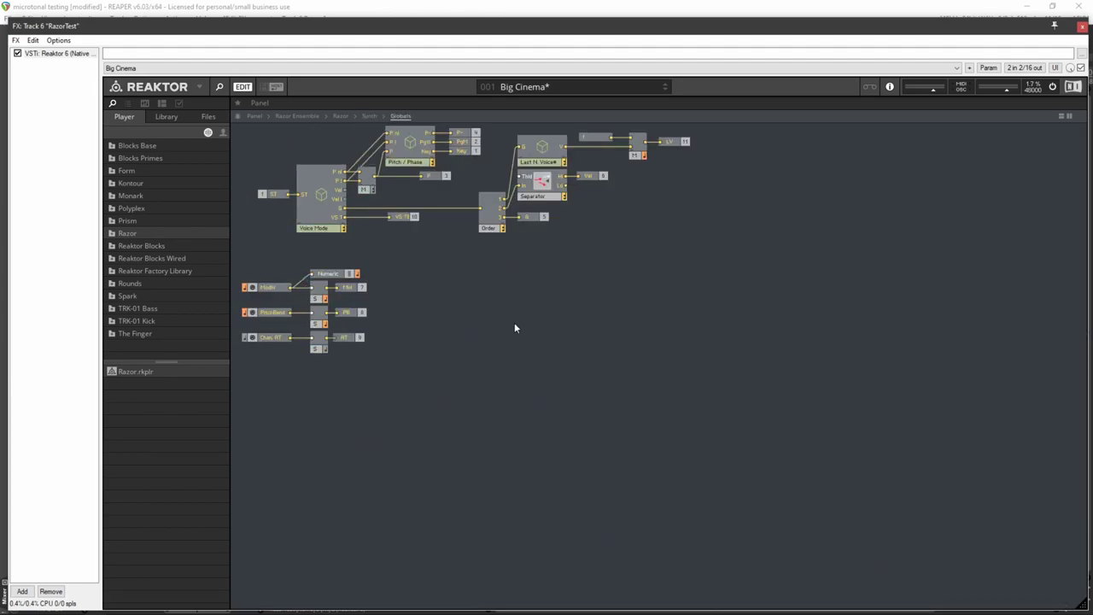
pyautogui.click(203, 117)
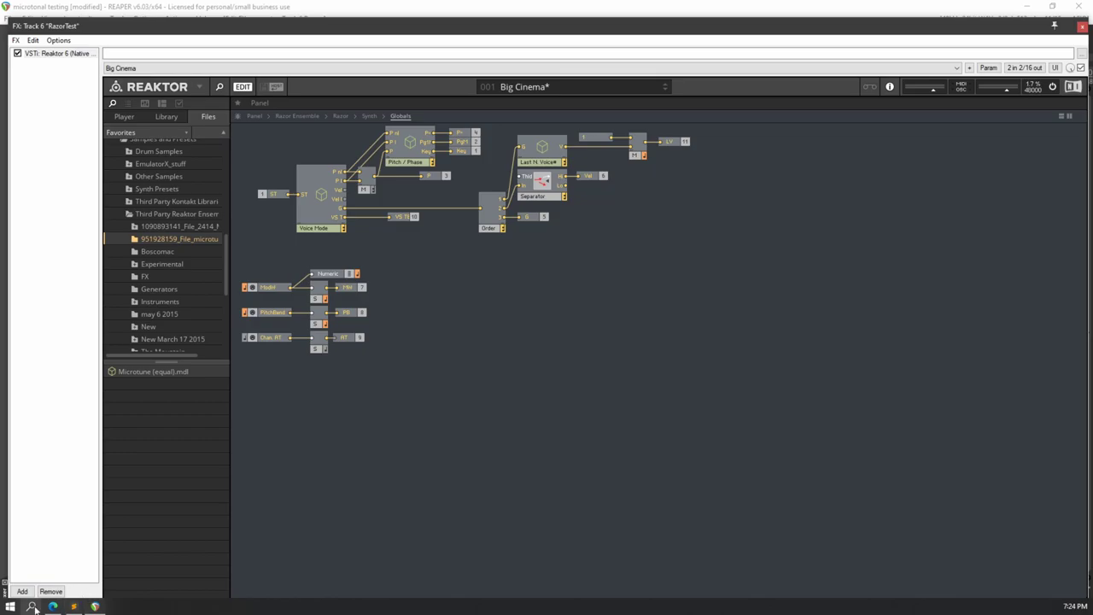
# Step: Check the Equal tempered scales macro page online, close its enlarged image, and minimize the browser
pyautogui.click(52, 606)
pyautogui.click(85, 9)
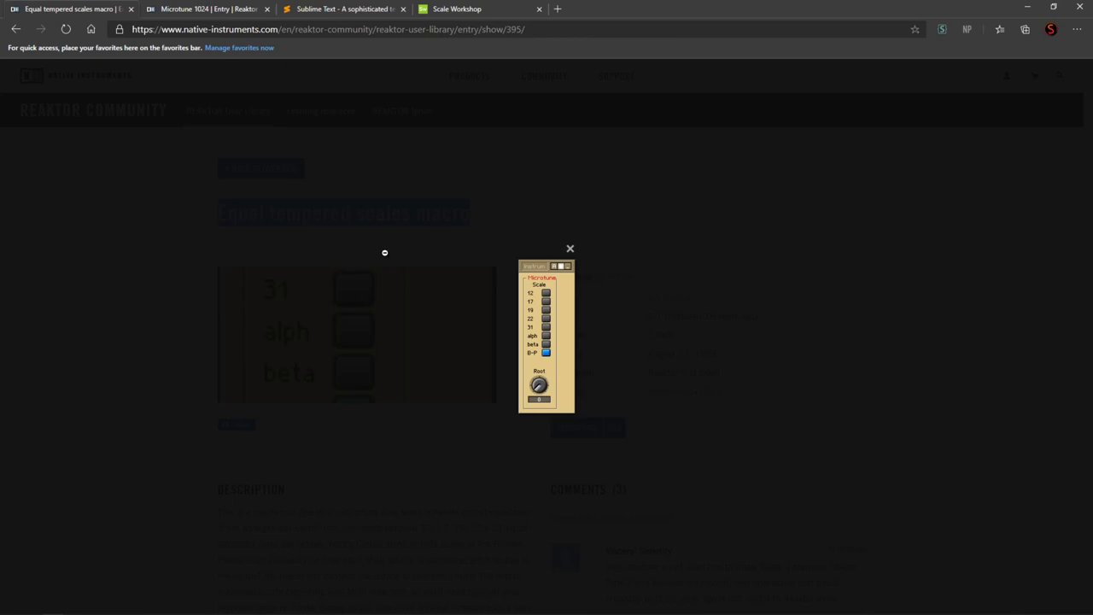
pyautogui.click(544, 199)
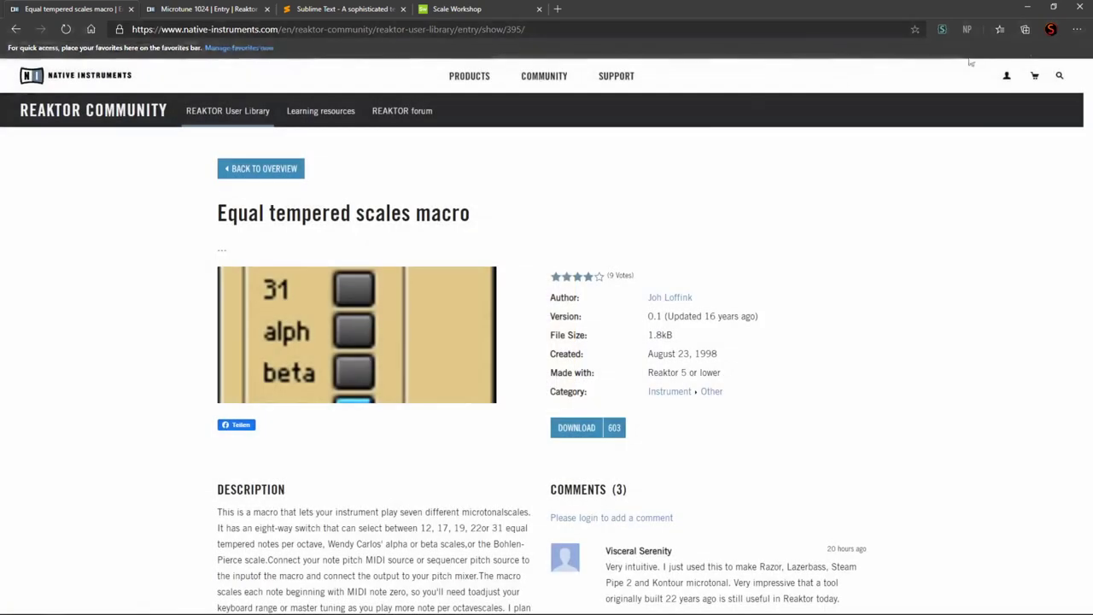
pyautogui.click(1028, 6)
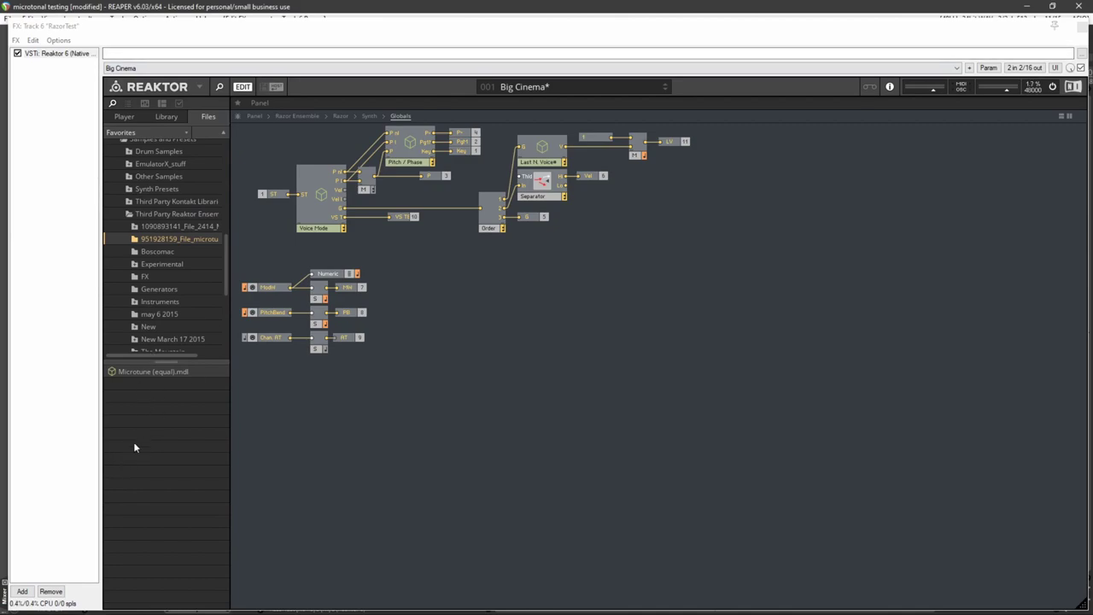
# Step: Drop Microtune (equal).mdl into the Globals structure and rearrange modules to place it beside Pitch / Phase
pyautogui.moveTo(137, 369); pyautogui.dragTo(467, 342)
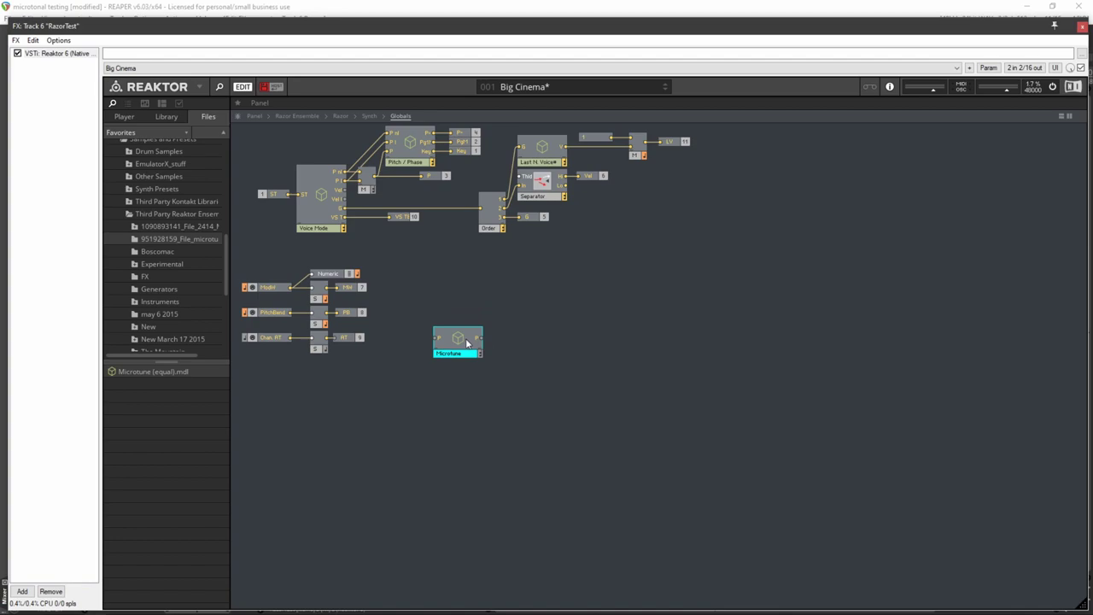
pyautogui.click(411, 162)
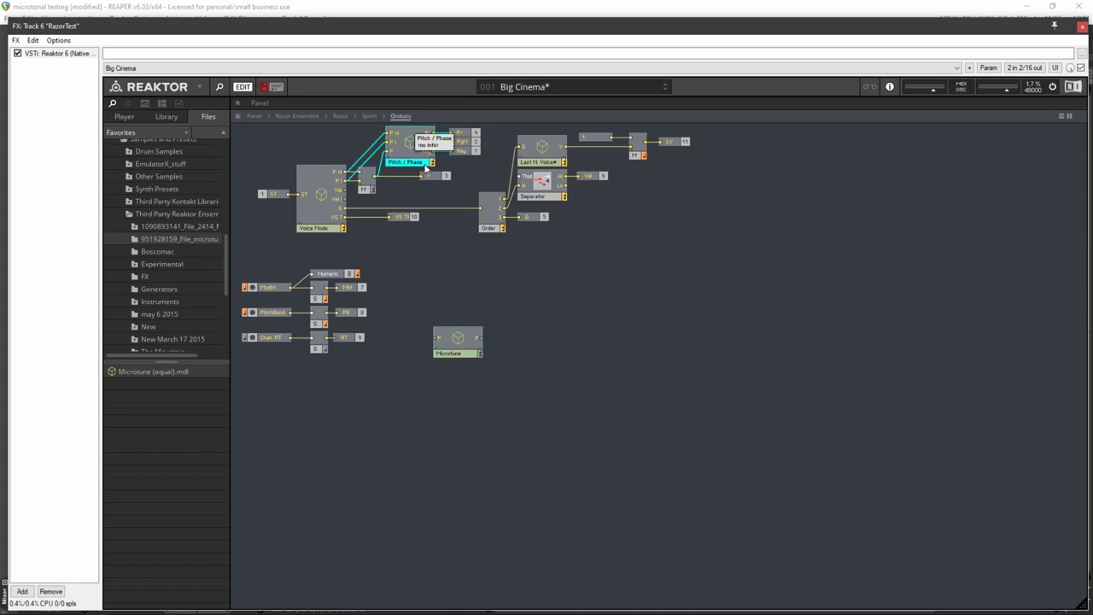
pyautogui.click(472, 162)
pyautogui.click(476, 142)
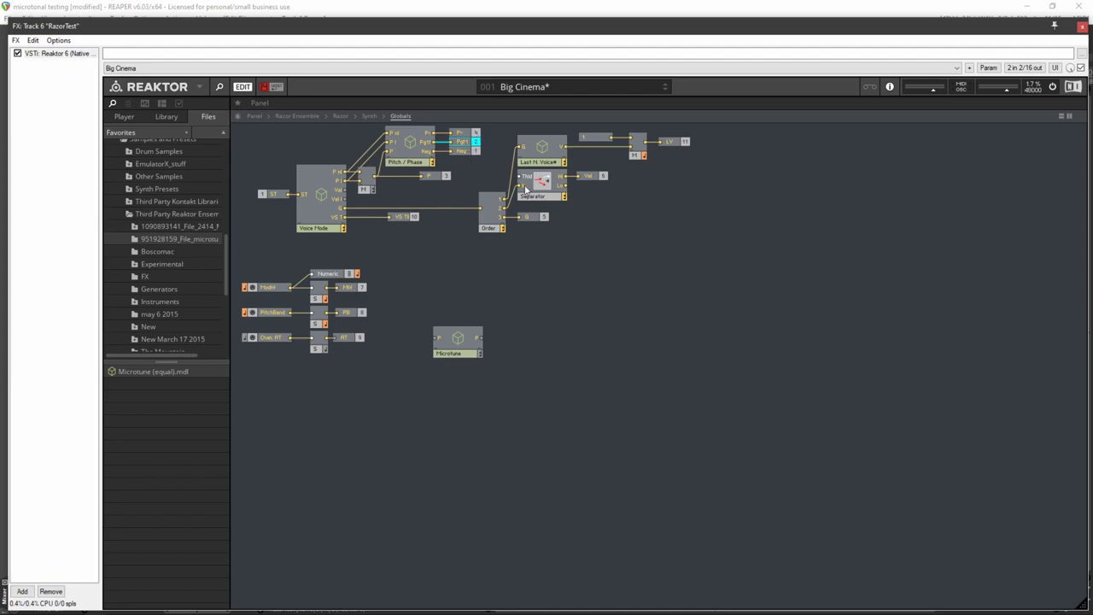
pyautogui.moveTo(734, 314); pyautogui.dragTo(496, 128)
pyautogui.moveTo(501, 229); pyautogui.dragTo(604, 347)
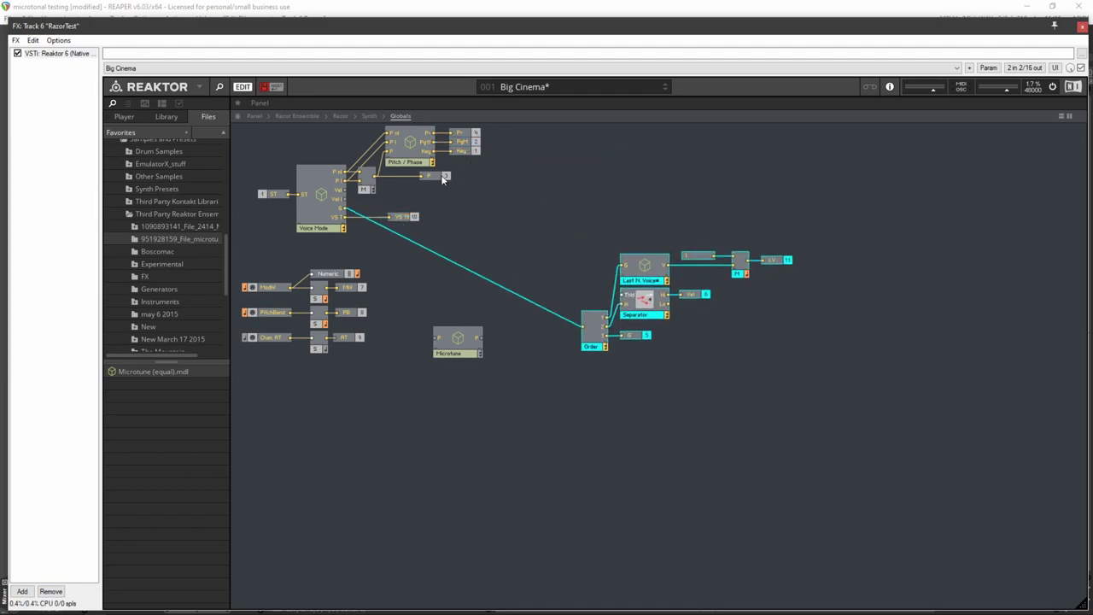
pyautogui.moveTo(442, 176); pyautogui.dragTo(419, 196)
pyautogui.moveTo(467, 152); pyautogui.dragTo(463, 190)
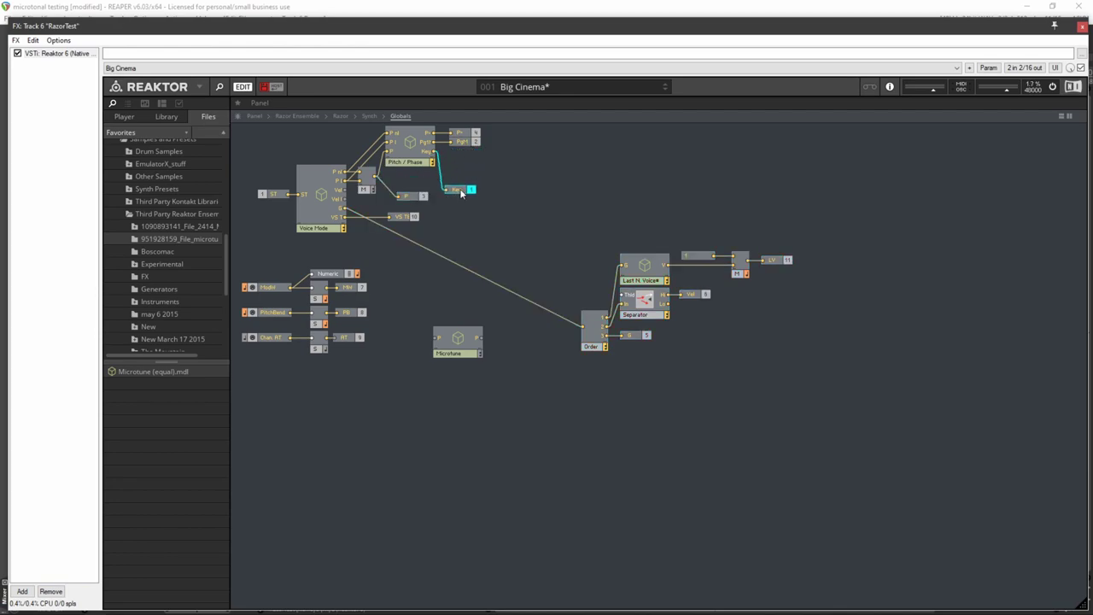
pyautogui.moveTo(468, 134); pyautogui.dragTo(557, 166)
pyautogui.moveTo(454, 343); pyautogui.dragTo(490, 178)
pyautogui.click(421, 143)
# Step: Delete the wire to the PgH output and connect Pitch / Phase's pitch output into Microtune
pyautogui.click(550, 169)
pyautogui.click(571, 210)
pyautogui.click(480, 152)
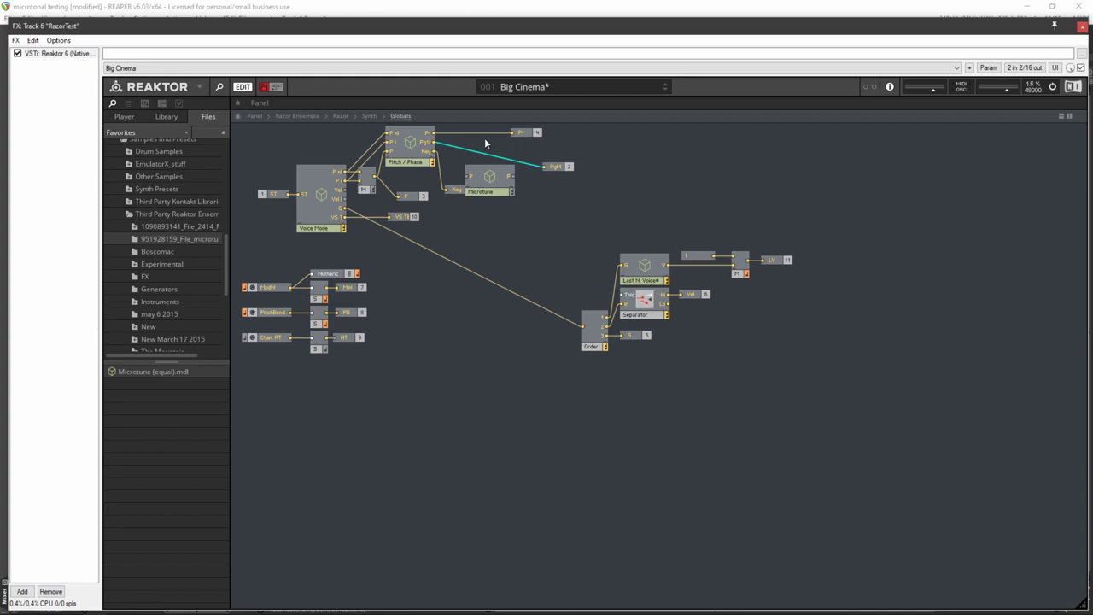
pyautogui.rightClick(484, 150)
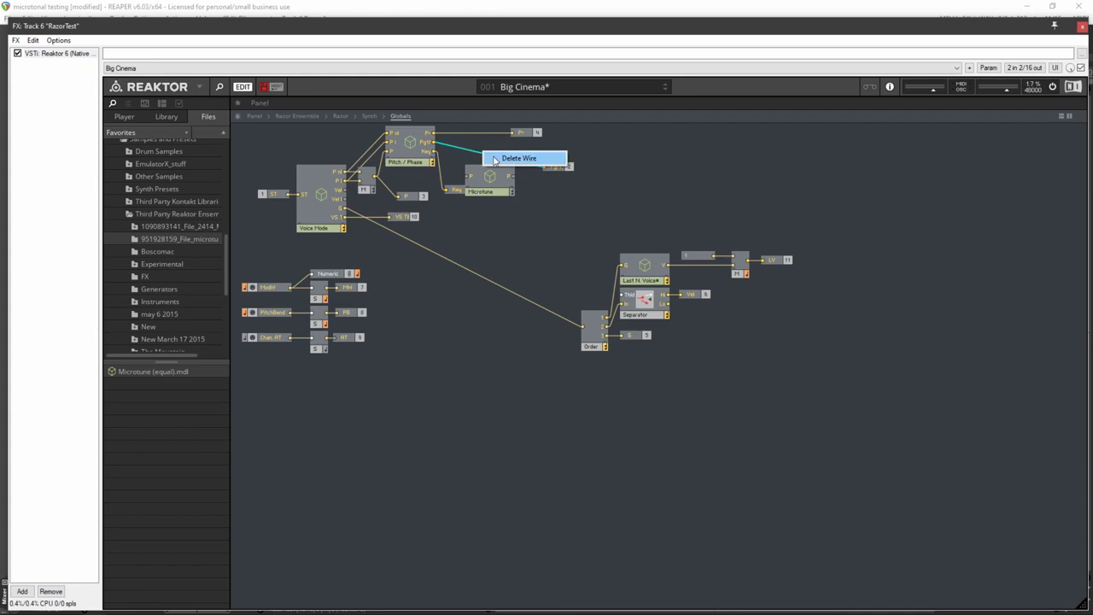
pyautogui.click(504, 159)
pyautogui.moveTo(491, 179); pyautogui.dragTo(488, 159)
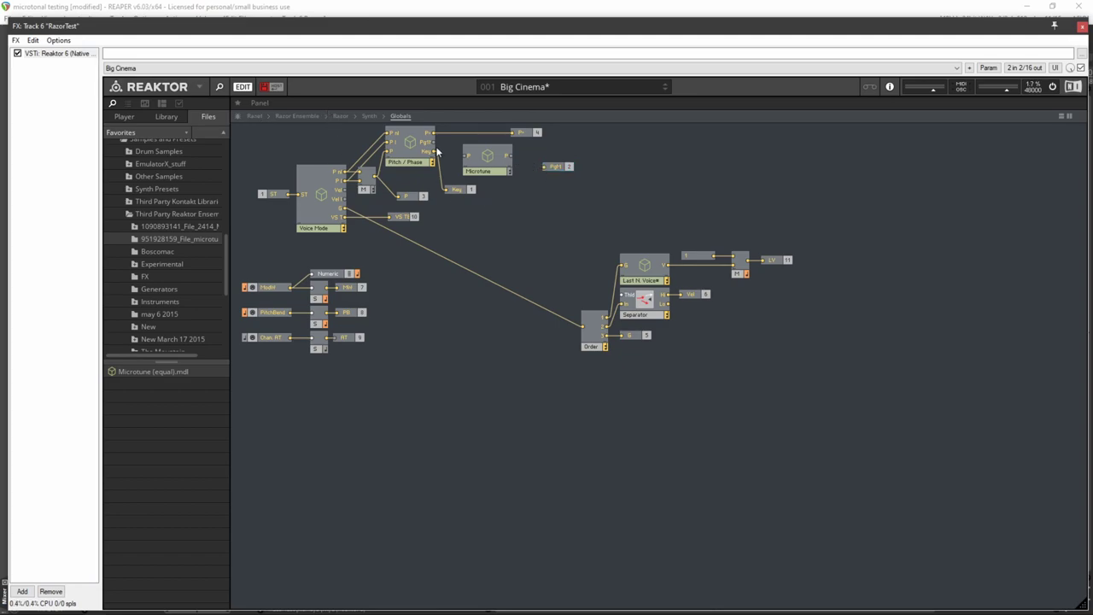
pyautogui.moveTo(435, 143); pyautogui.dragTo(546, 173)
# Step: On Razor's panel, move the Microtune section to the right edge and exit edit mode
pyautogui.click(255, 117)
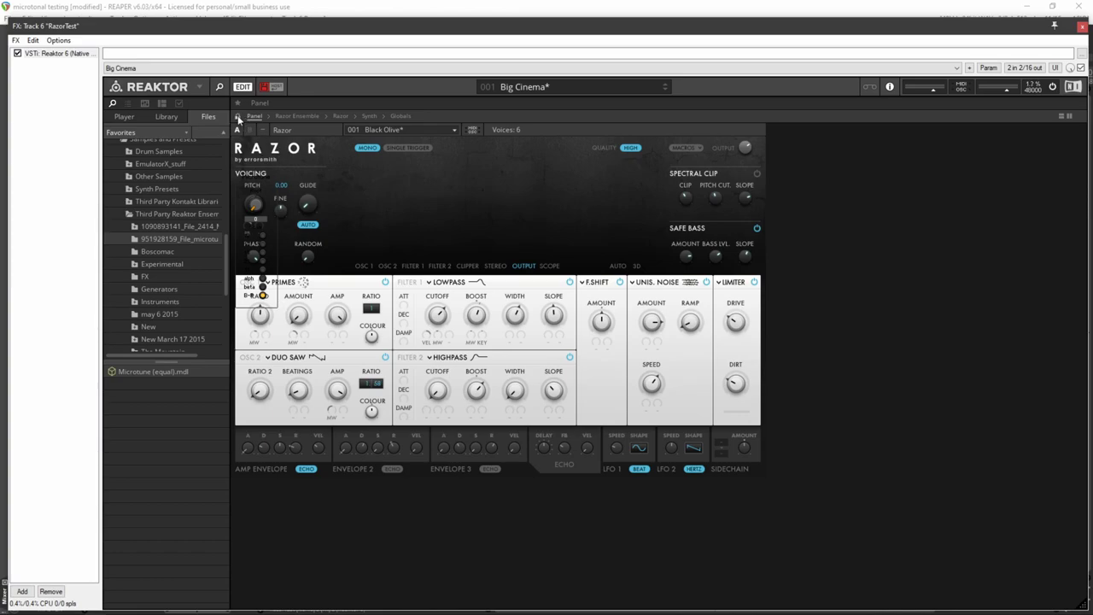
pyautogui.moveTo(254, 179); pyautogui.dragTo(791, 288)
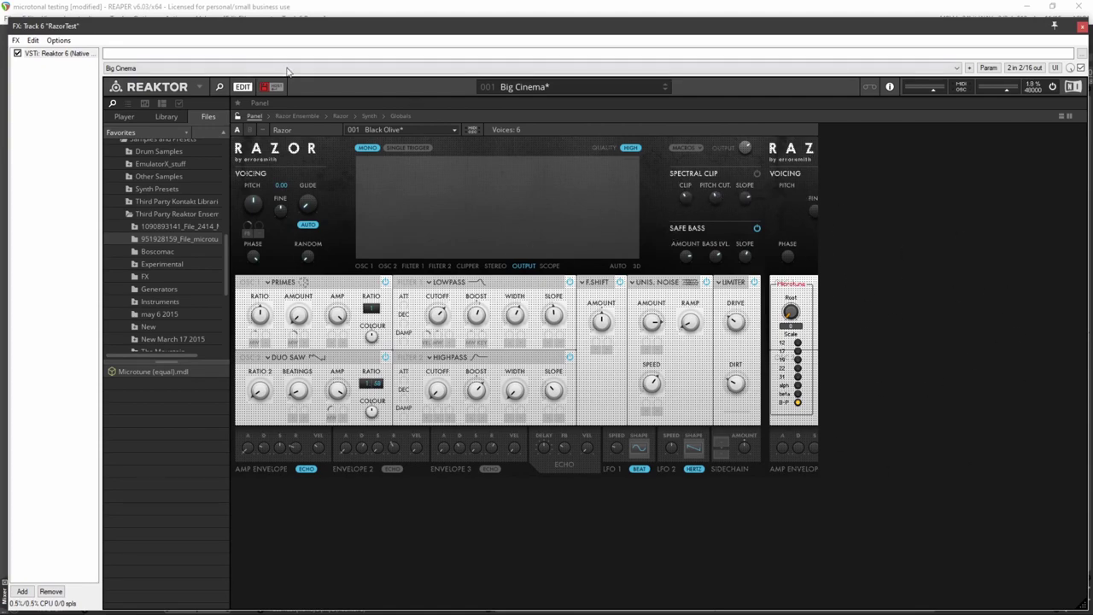
pyautogui.click(244, 87)
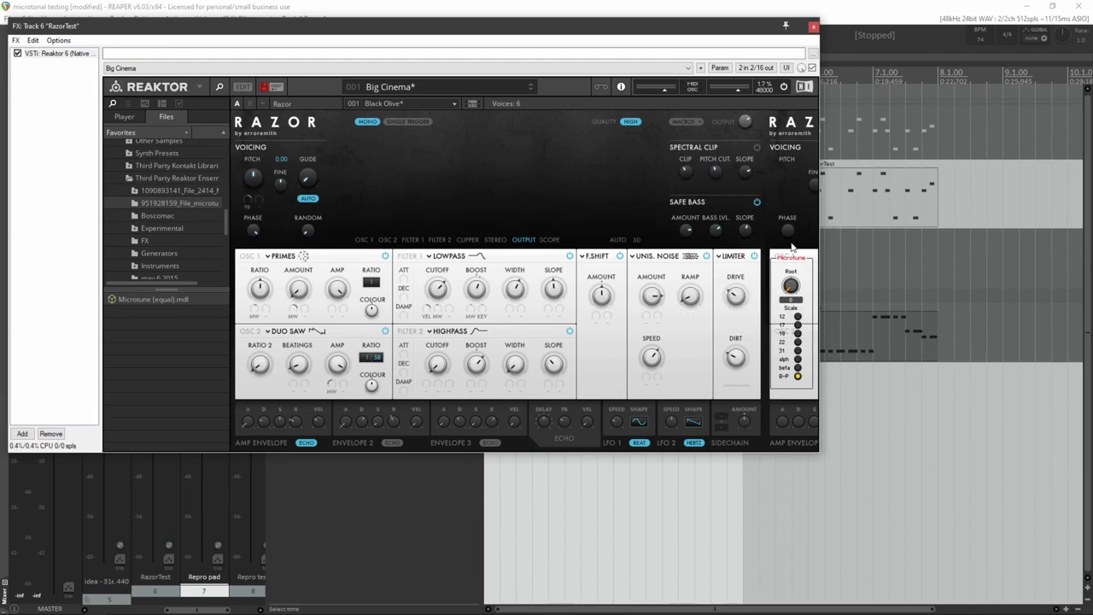
# Step: Solo RazorTest and play it while switching Microtune to 19, 17, then 31 tones, then stop
pyautogui.click(792, 290)
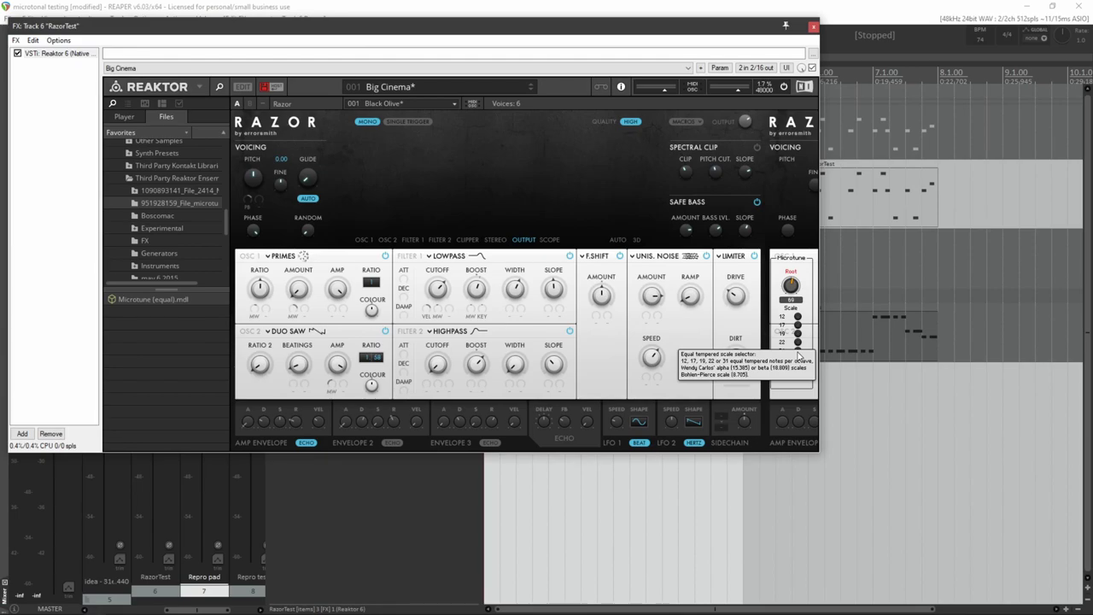
pyautogui.moveTo(603, 27); pyautogui.dragTo(683, 297)
pyautogui.click(470, 180)
pyautogui.click(577, 35)
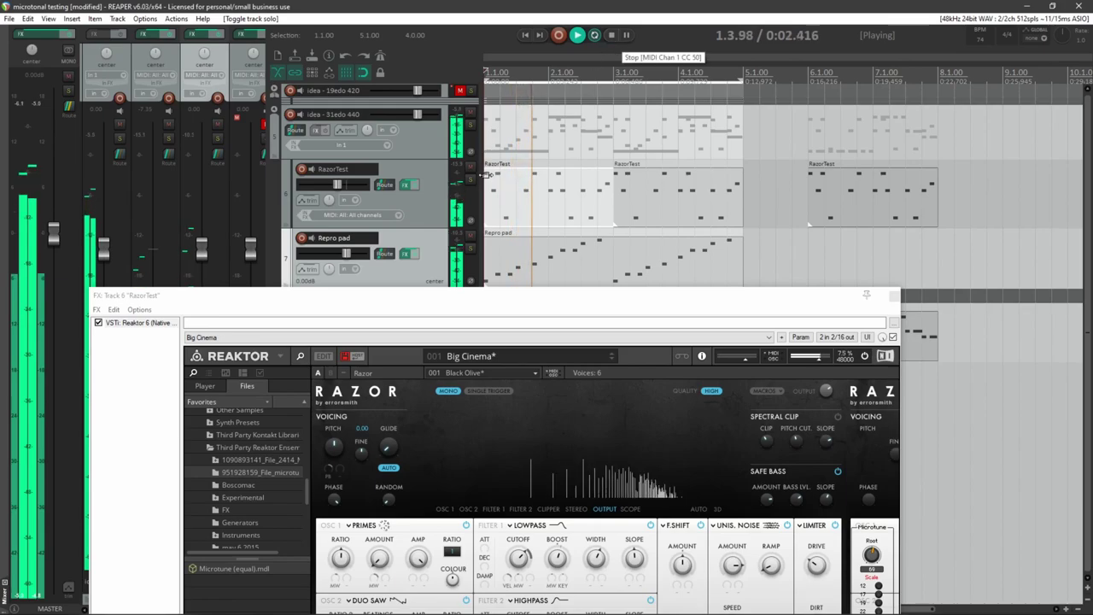
pyautogui.moveTo(600, 296); pyautogui.dragTo(546, 202)
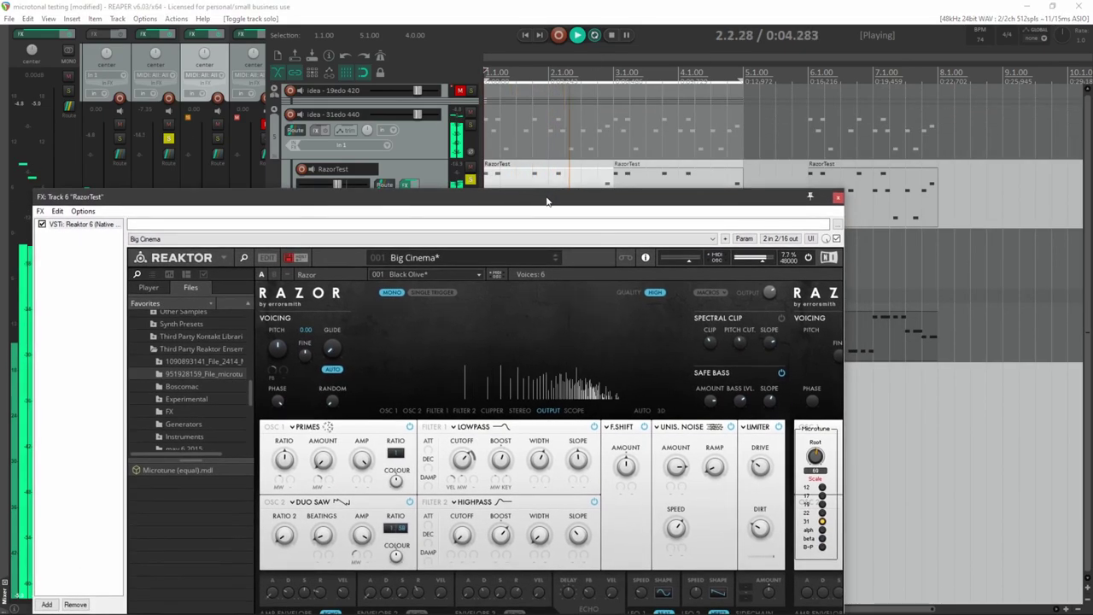
pyautogui.click(822, 504)
pyautogui.click(822, 495)
pyautogui.click(822, 521)
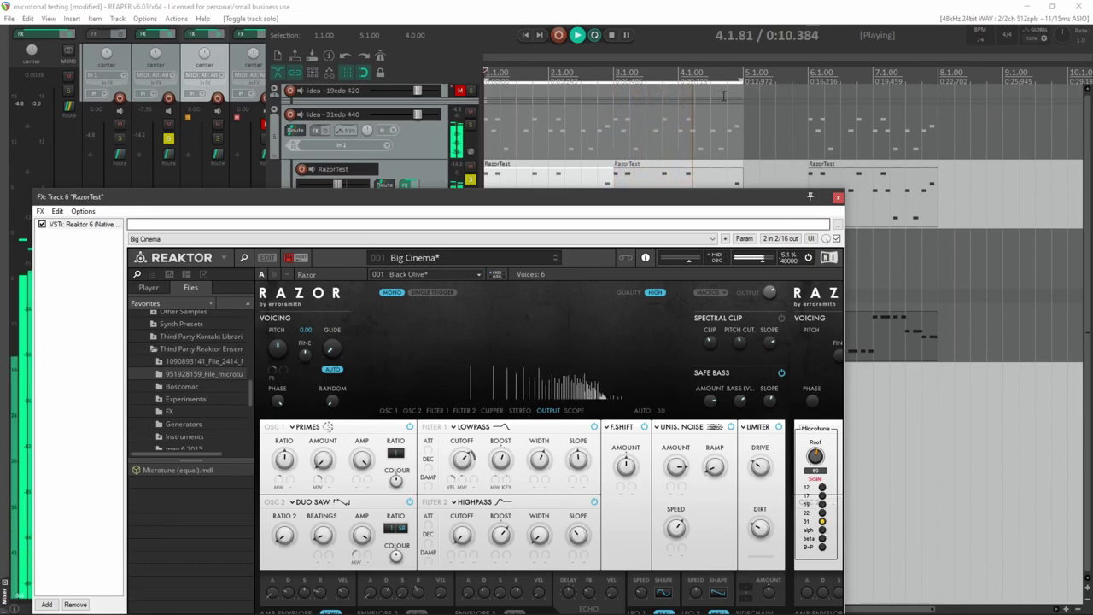
pyautogui.click(577, 35)
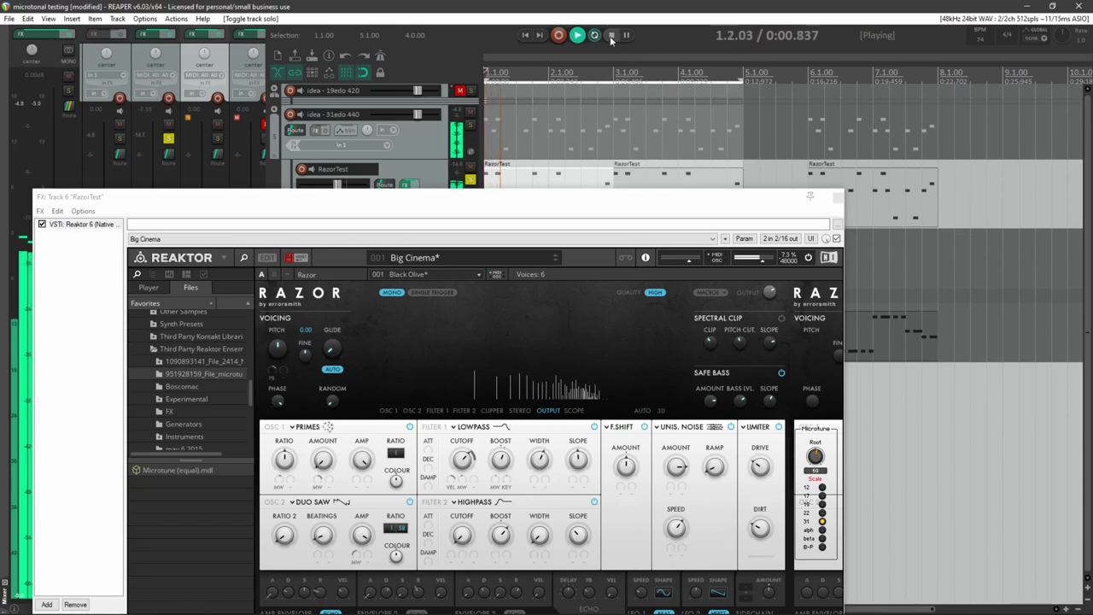
pyautogui.click(610, 35)
pyautogui.moveTo(467, 196); pyautogui.dragTo(606, 113)
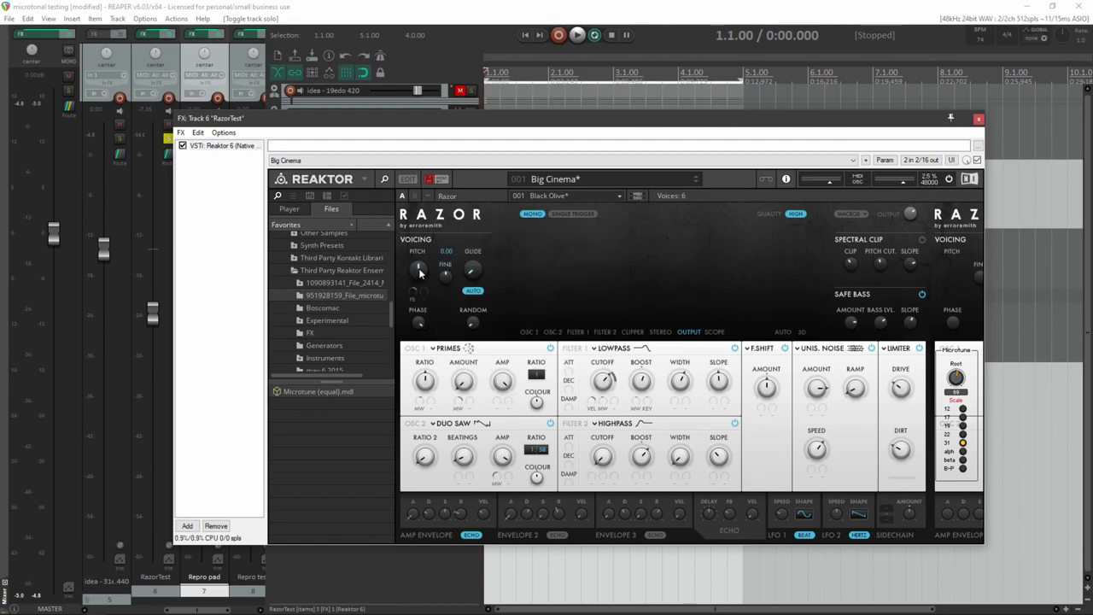
# Step: Lower Razor's pitch to about -31, unsolo RazorTest, and play then stop the full mix
pyautogui.moveTo(419, 272); pyautogui.dragTo(418, 282)
pyautogui.moveTo(421, 270); pyautogui.dragTo(421, 273)
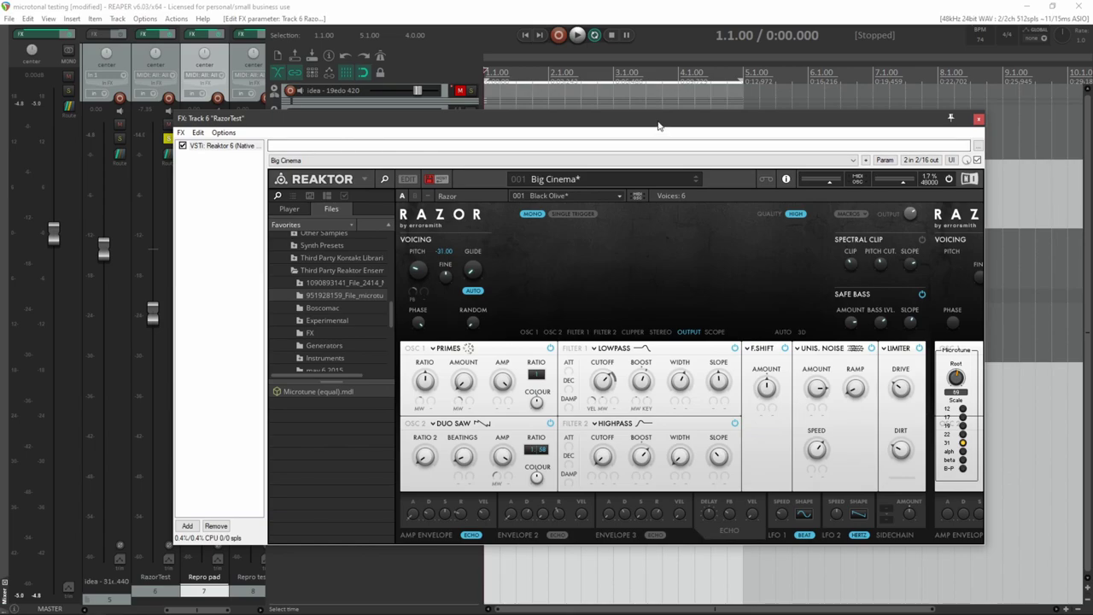
pyautogui.moveTo(597, 118); pyautogui.dragTo(551, 358)
pyautogui.click(469, 179)
pyautogui.click(577, 35)
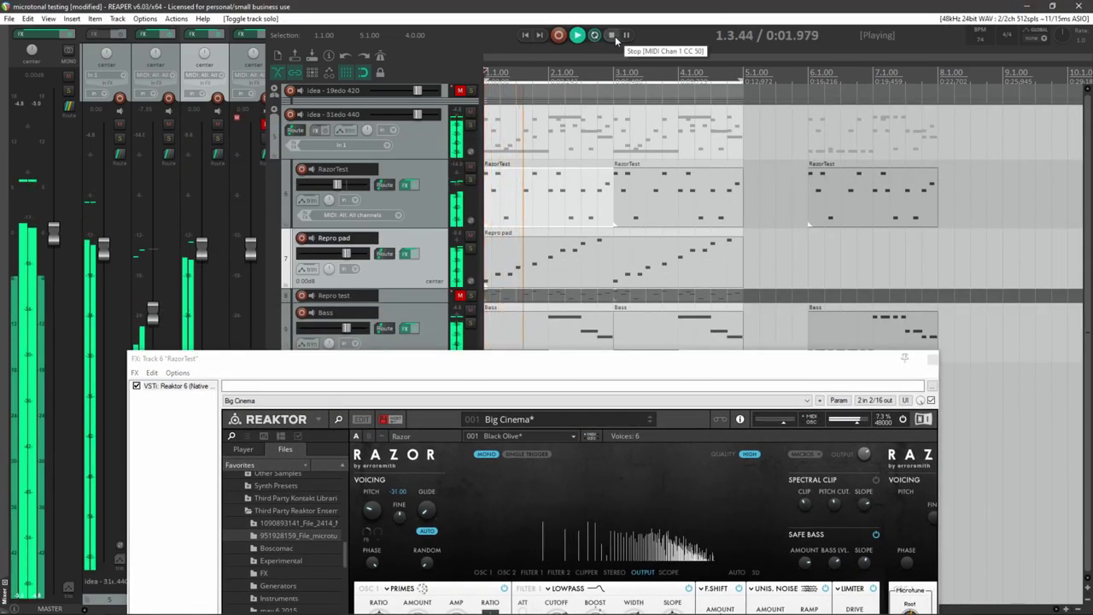
pyautogui.click(613, 36)
# Step: Reset Razor's pitch to 0.00 and bring the web browser to the front
pyautogui.moveTo(524, 362); pyautogui.dragTo(569, 115)
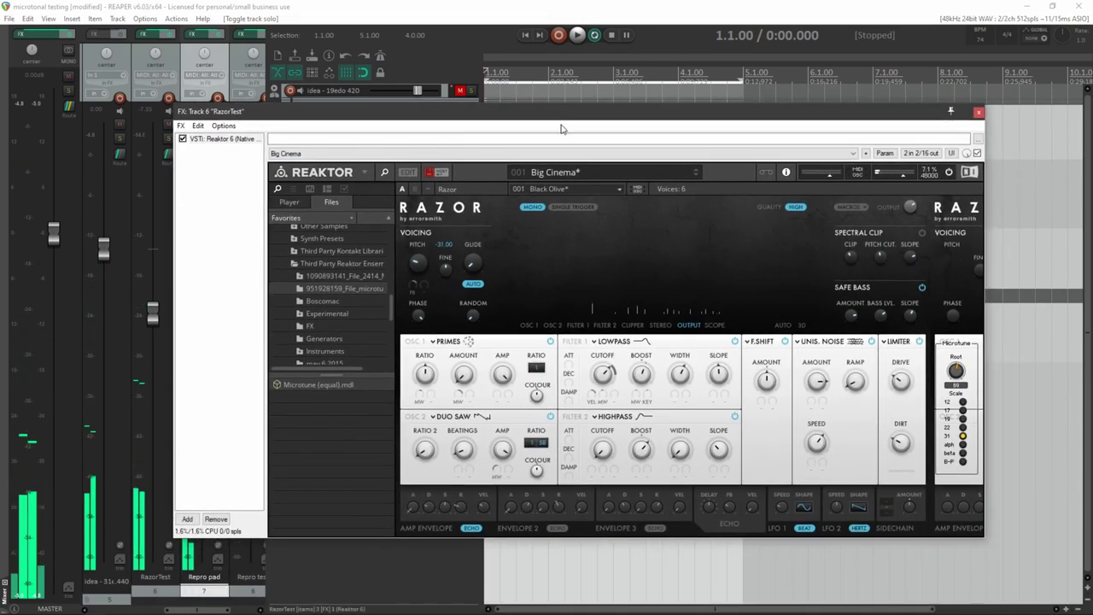
pyautogui.keyDown('ctrl'); pyautogui.click(417, 266); pyautogui.keyUp('ctrl')
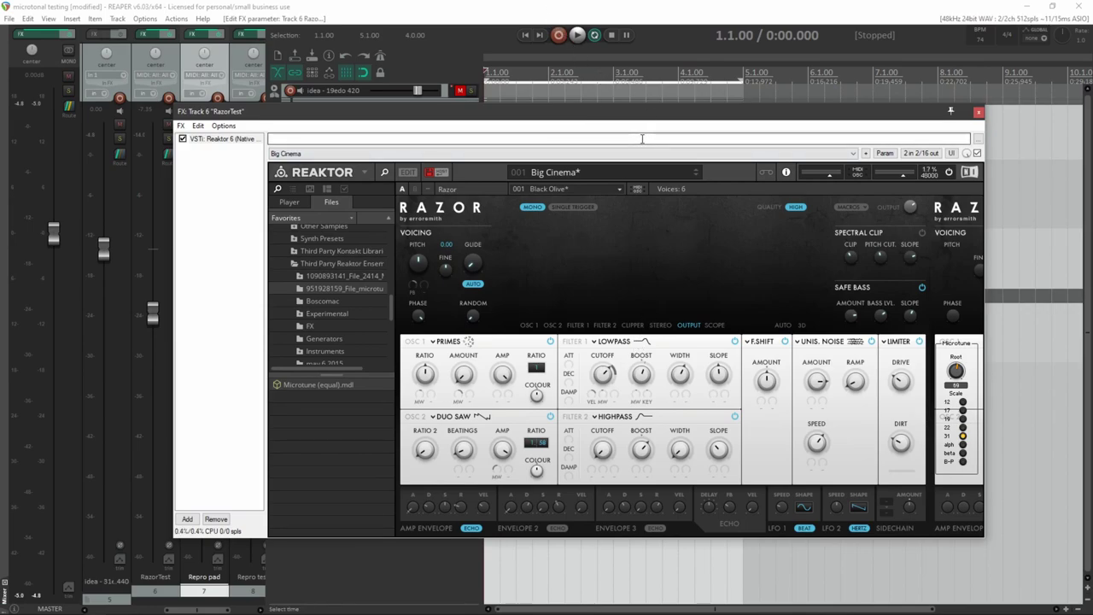
pyautogui.moveTo(685, 105); pyautogui.dragTo(700, 109)
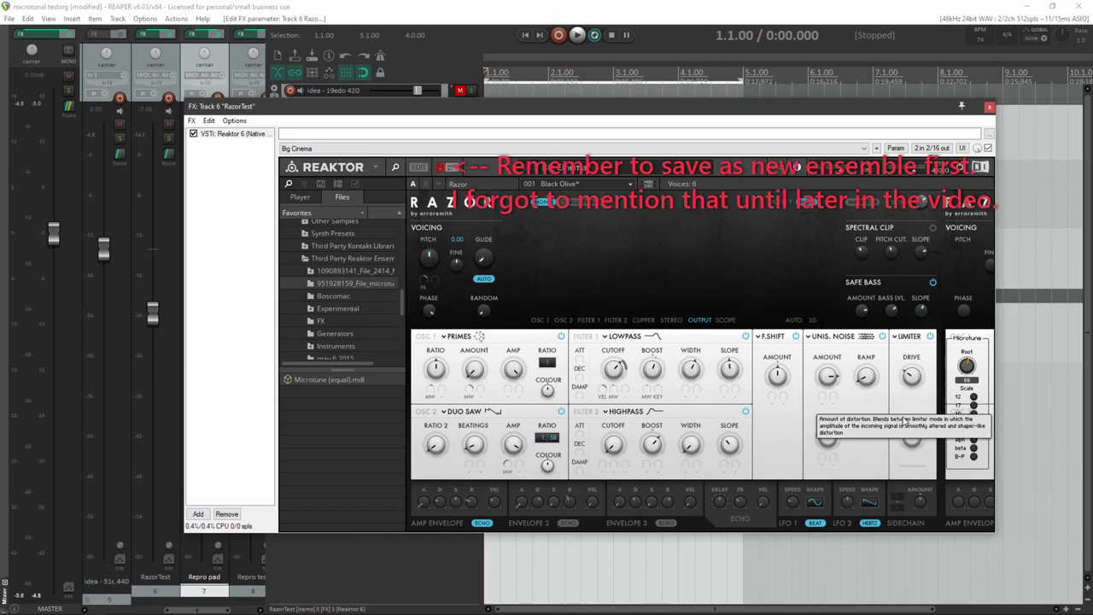
pyautogui.click(95, 606)
# Step: View the Microtune 1024 tab in the browser, then minimize it to return to REAPER
pyautogui.click(233, 9)
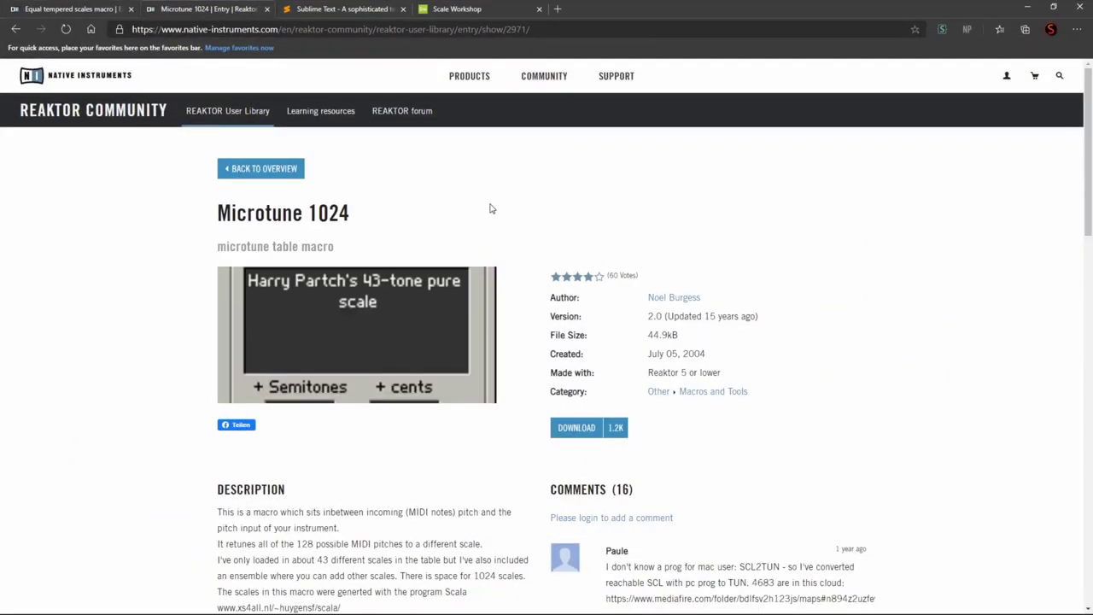
pyautogui.click(1027, 6)
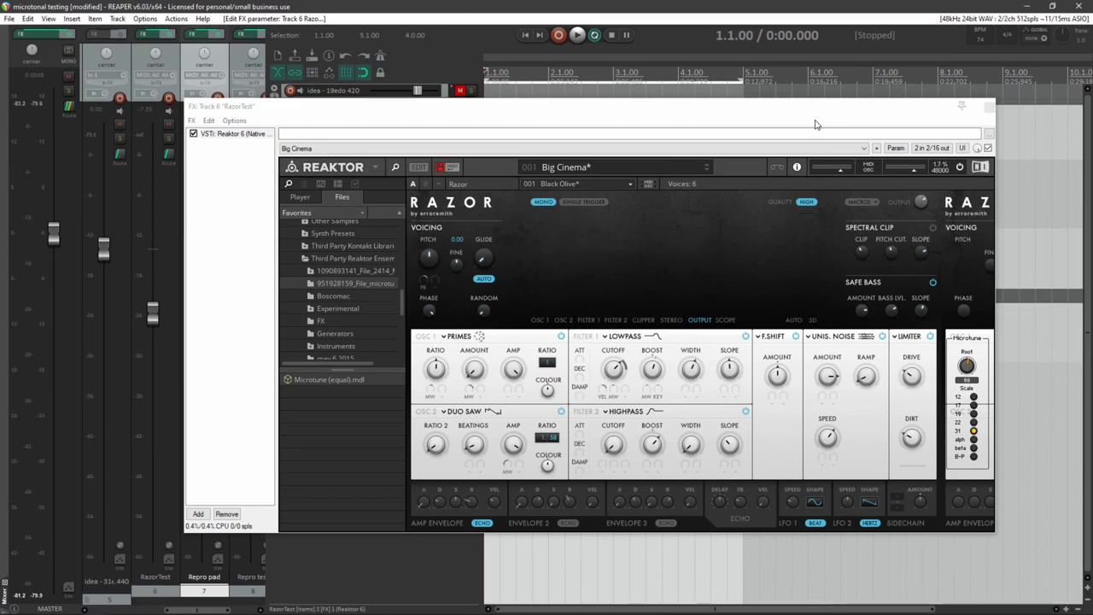
pyautogui.click(814, 125)
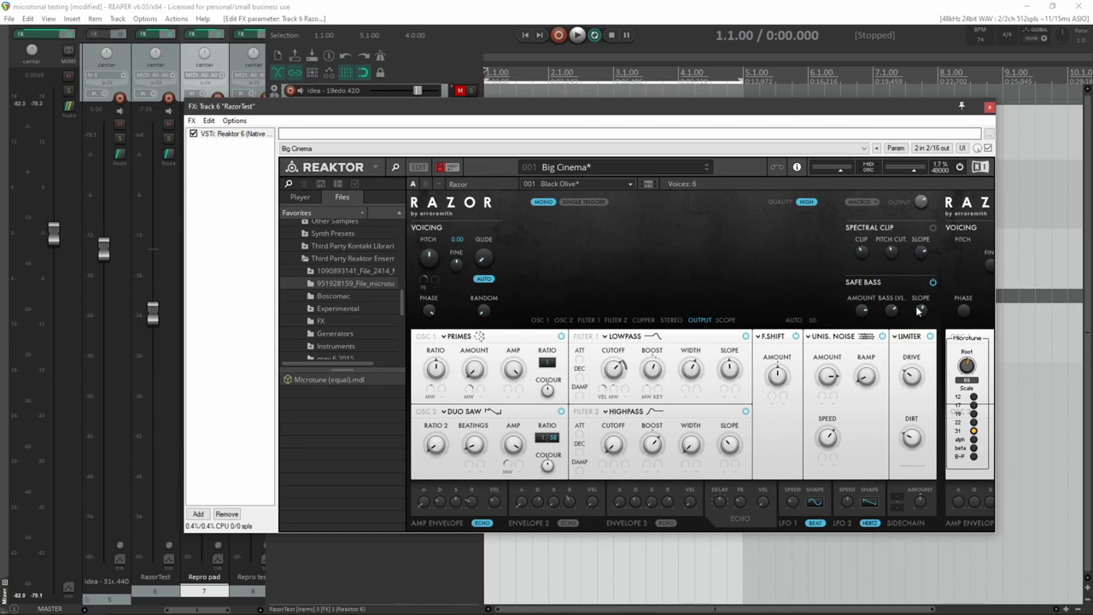
pyautogui.click(418, 167)
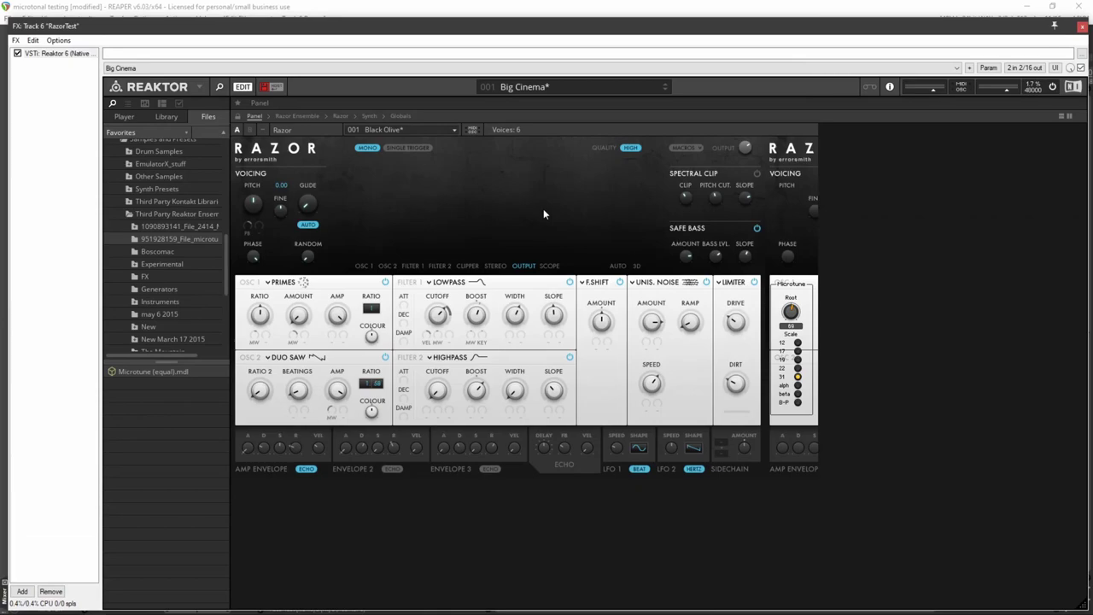
pyautogui.click(398, 114)
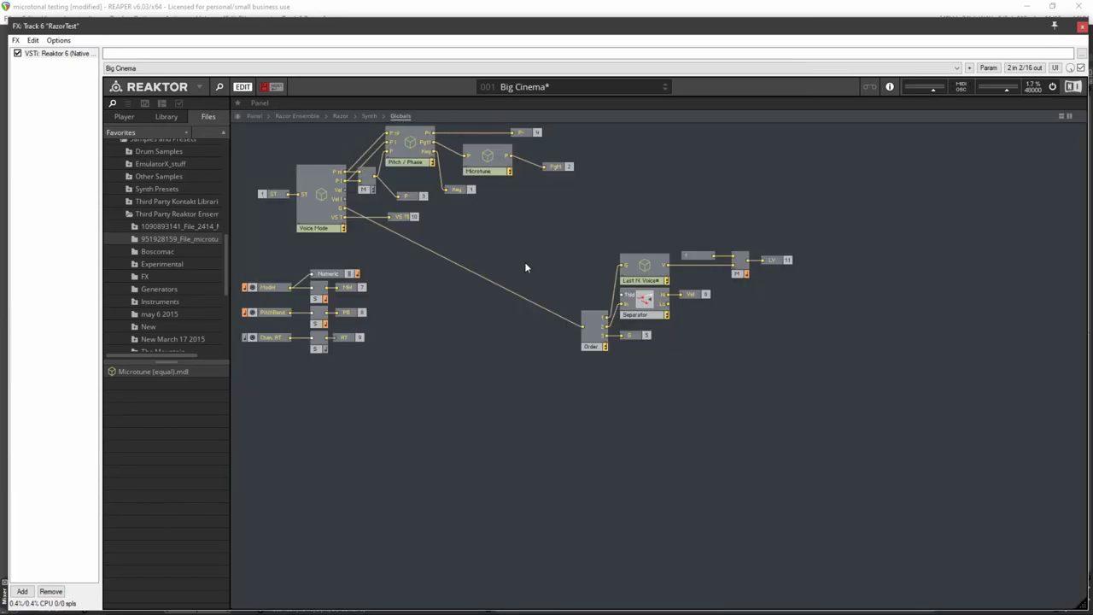
pyautogui.click(489, 162)
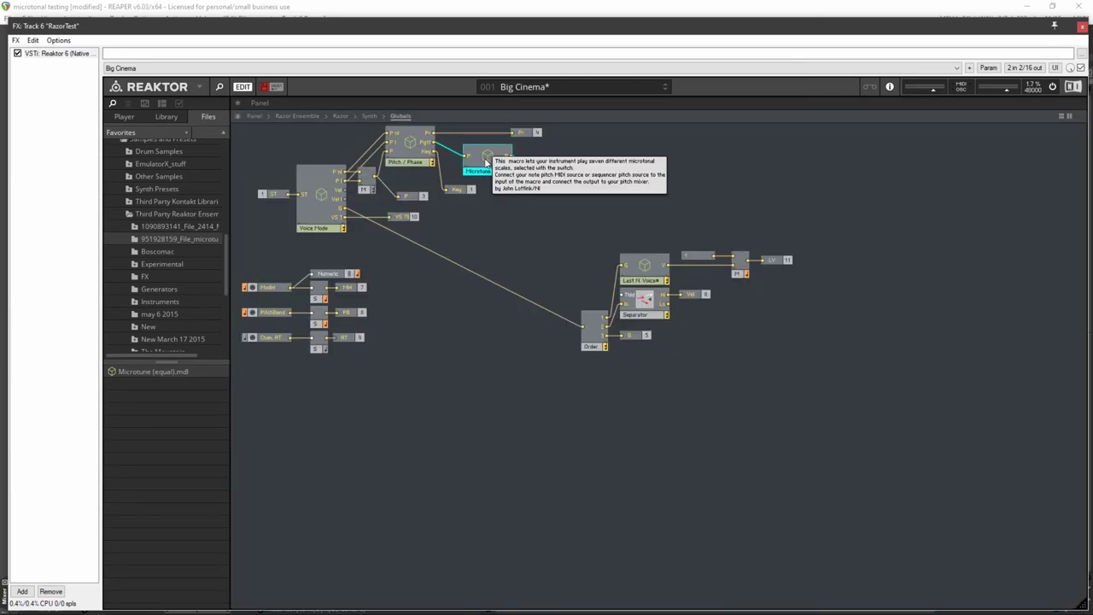
pyautogui.click(156, 226)
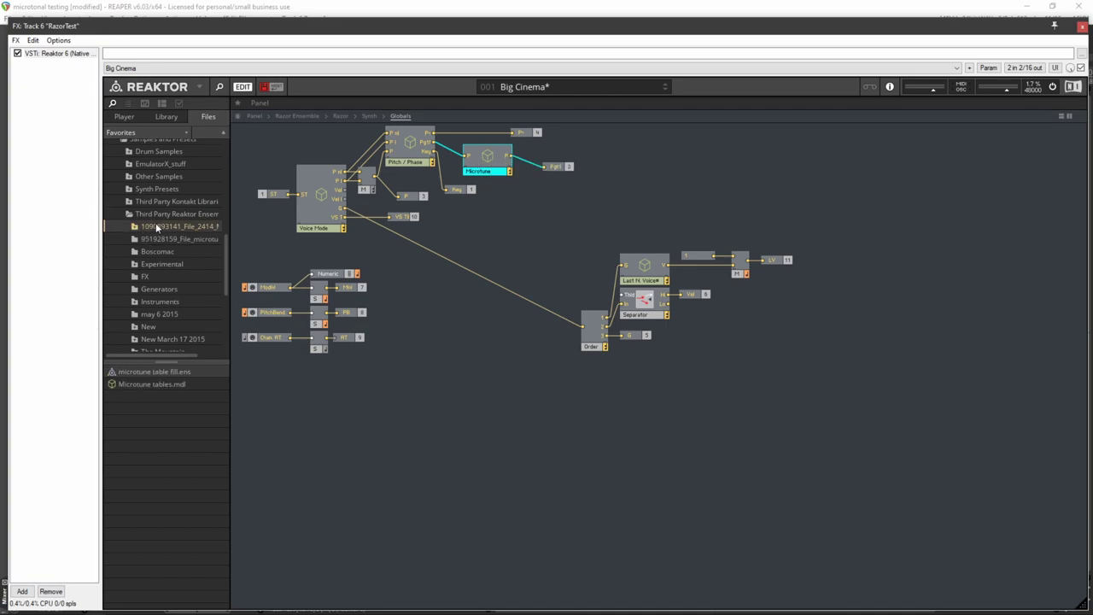
pyautogui.click(326, 402)
pyautogui.click(64, 606)
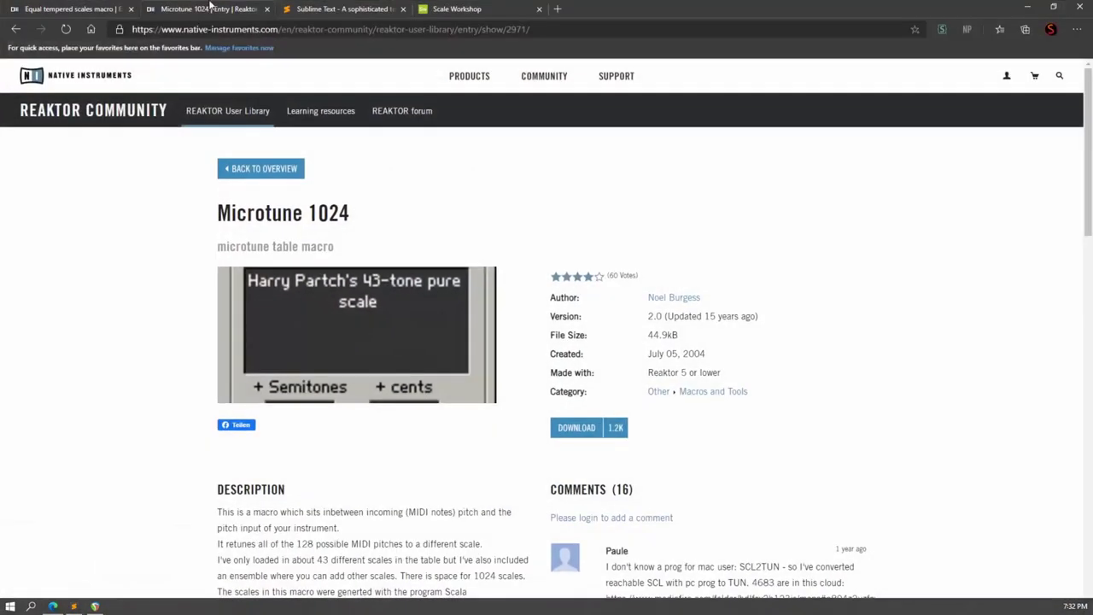
pyautogui.click(1027, 6)
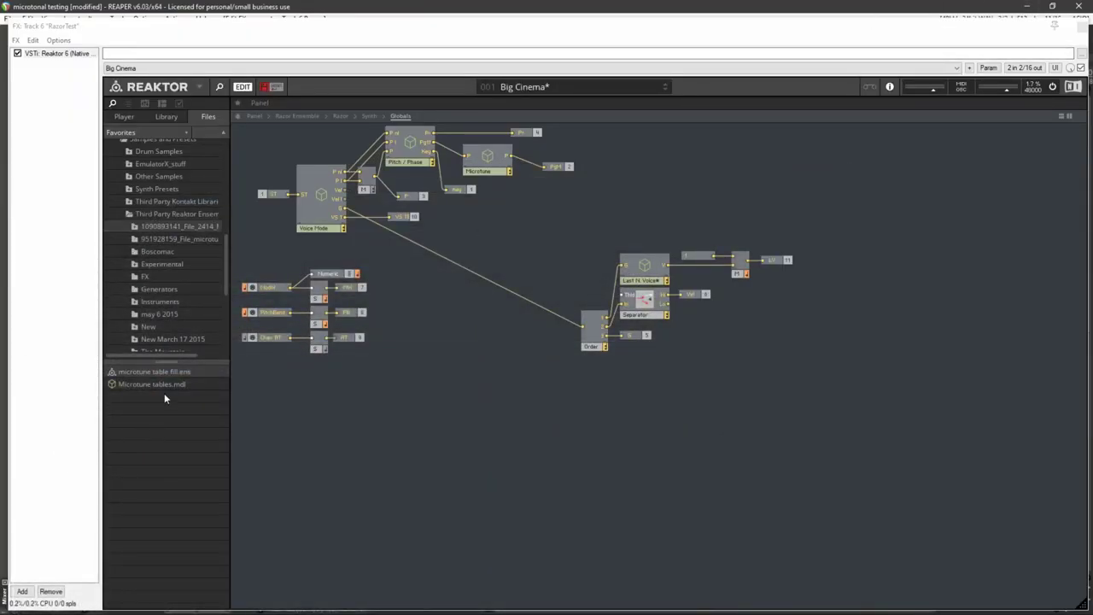
pyautogui.click(160, 386)
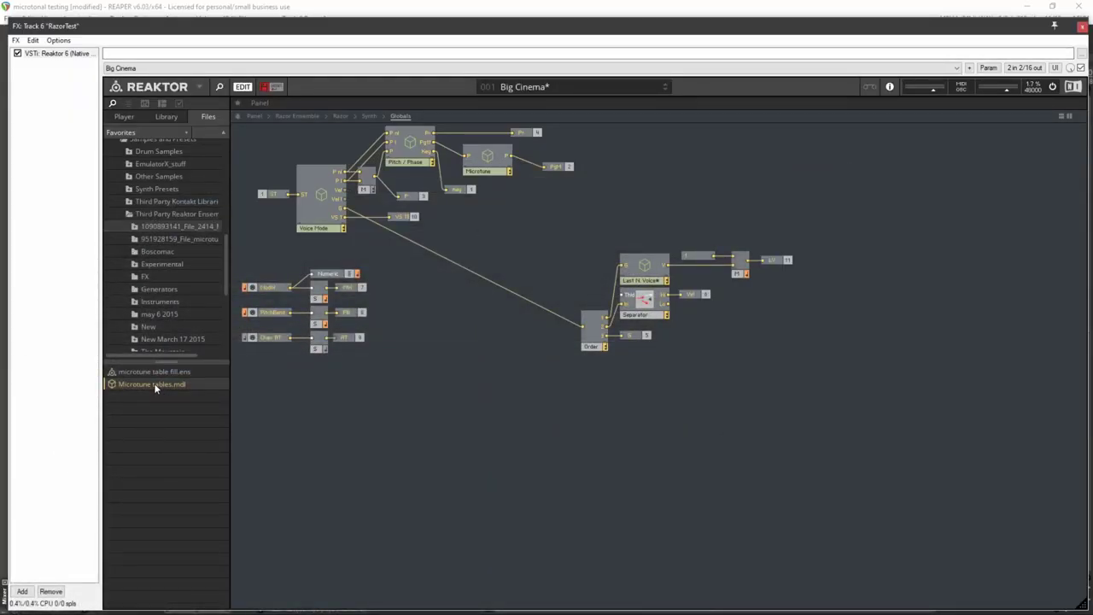
# Step: Add Microtune tables.mdl, delete the old Microtune module, slot Microtune Table in, and return to the panel
pyautogui.moveTo(157, 385); pyautogui.dragTo(554, 253)
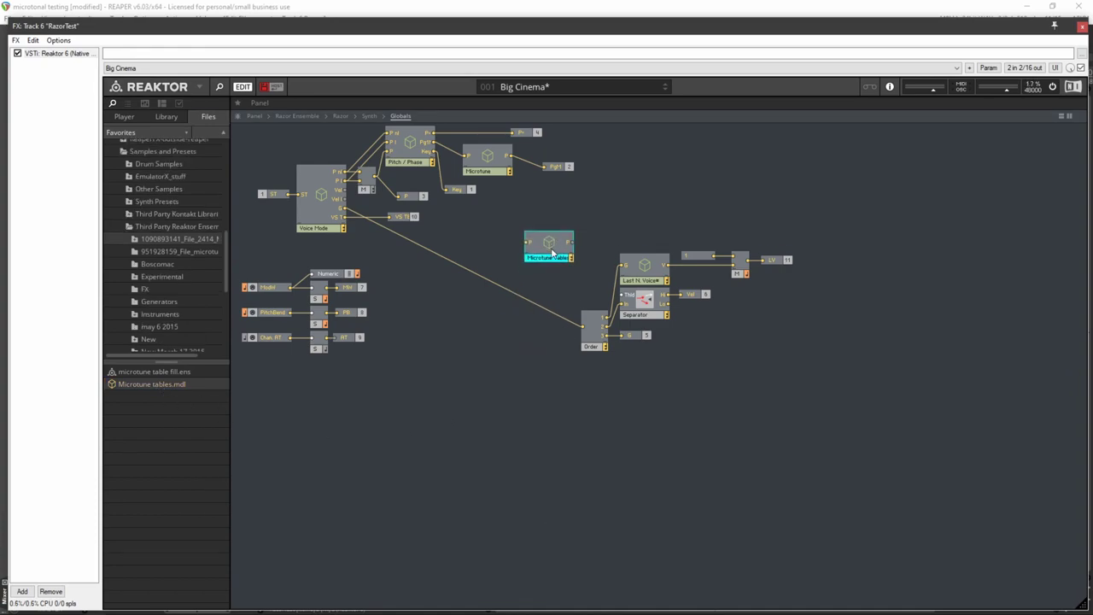
pyautogui.click(489, 162)
pyautogui.press('Delete')
pyautogui.moveTo(555, 235); pyautogui.dragTo(544, 166)
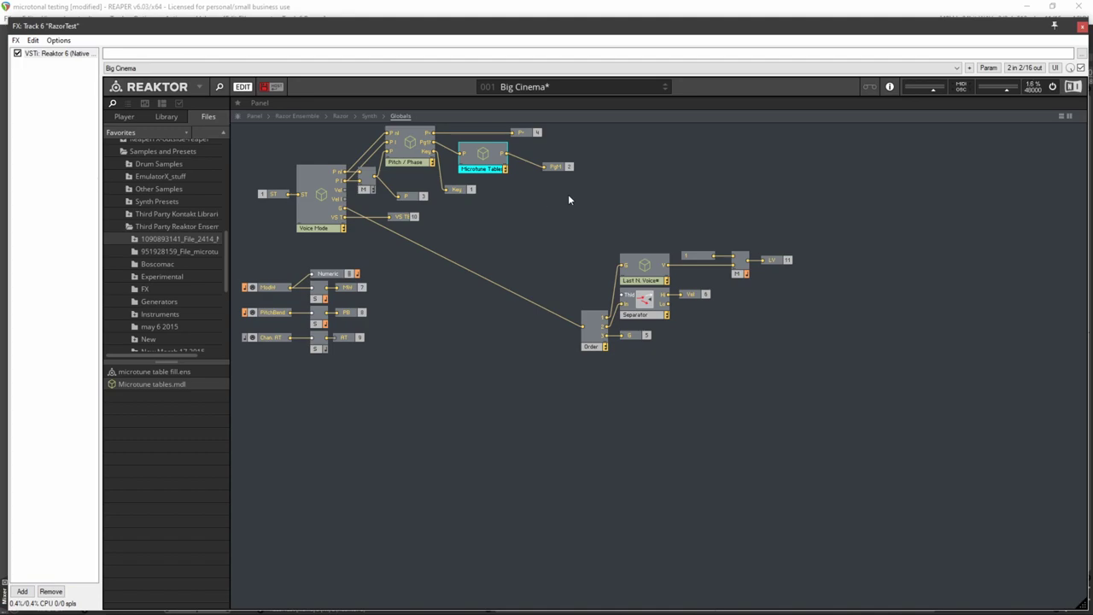
pyautogui.click(408, 143)
pyautogui.click(256, 115)
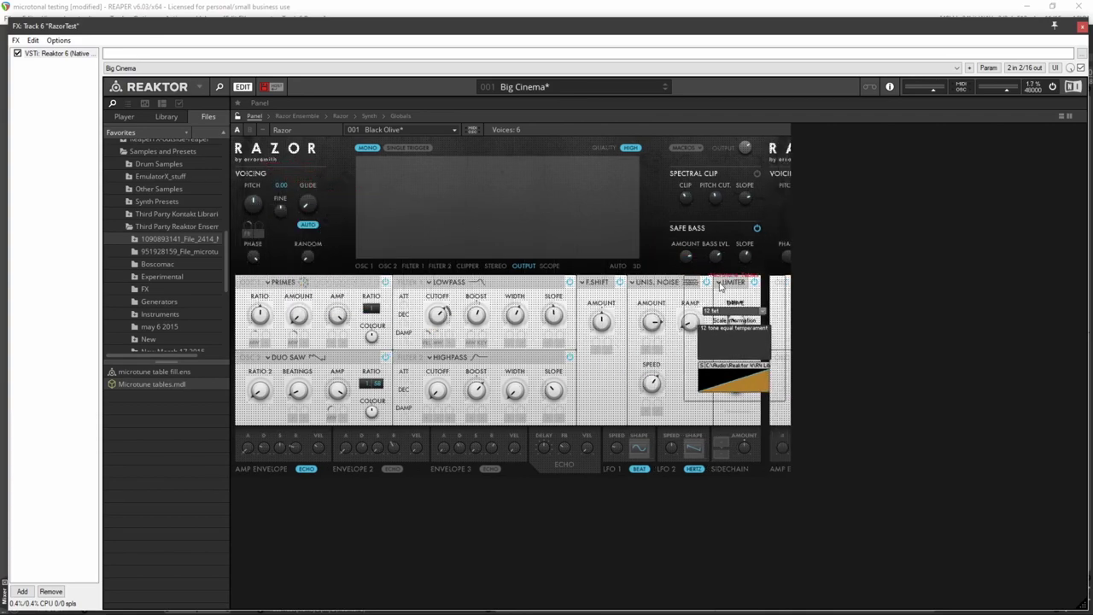
# Step: Move the Microtune Tables panel beside Razor's controls, then toggle Reaktor's edit mode off and back on
pyautogui.moveTo(722, 286); pyautogui.dragTo(803, 294)
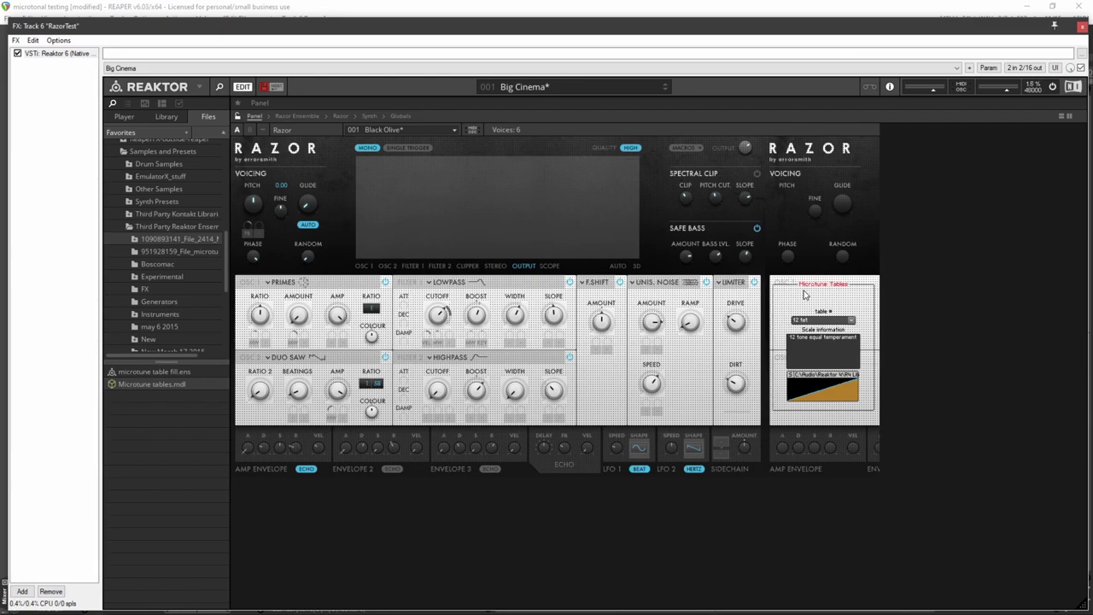
pyautogui.click(241, 118)
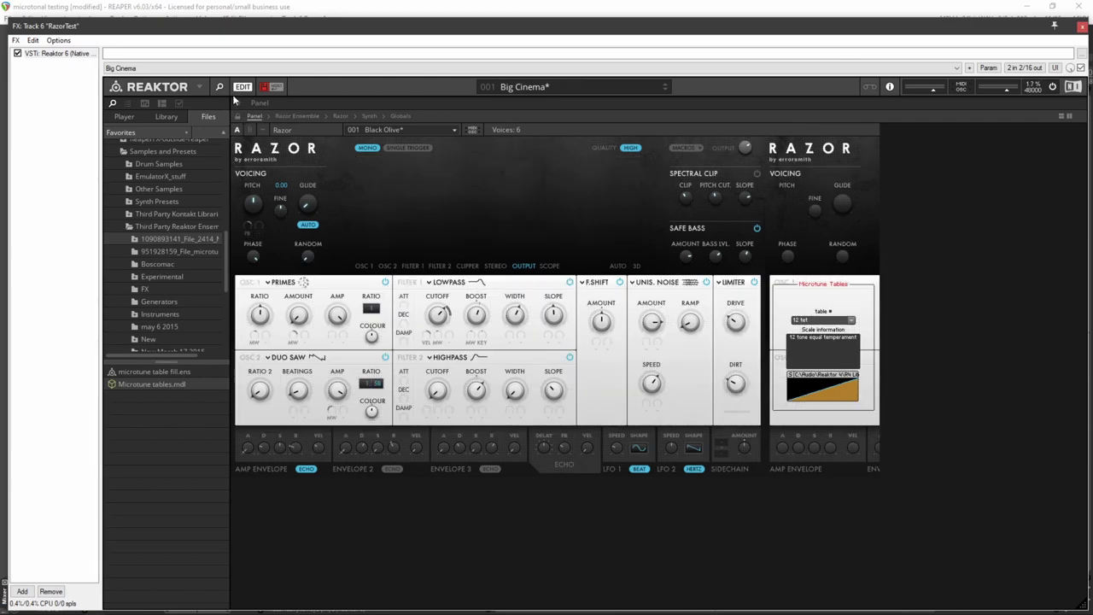
pyautogui.click(244, 87)
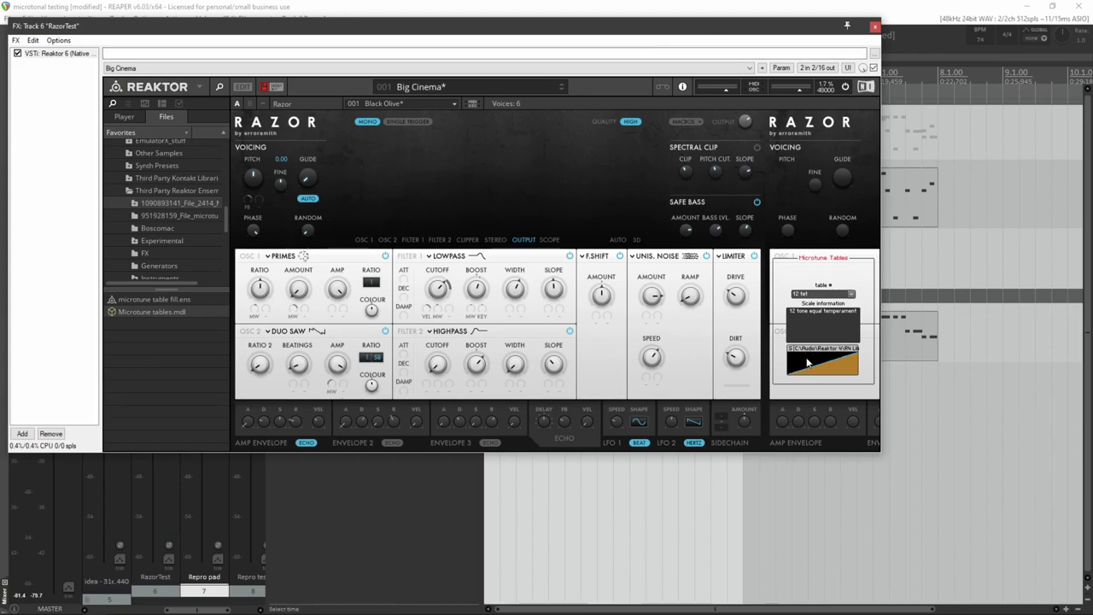
pyautogui.moveTo(809, 362)
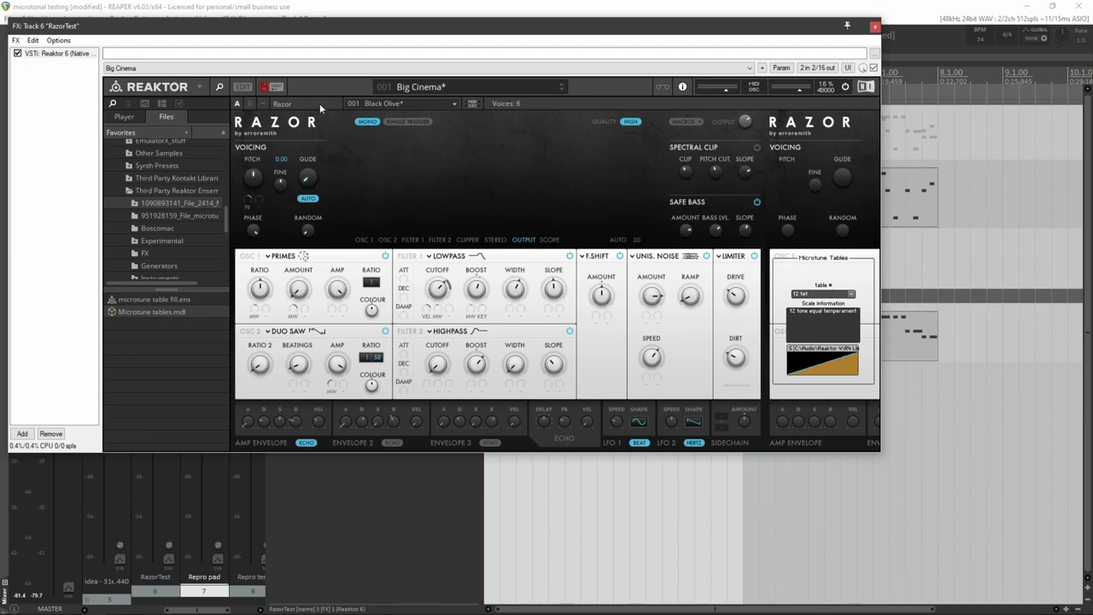
pyautogui.click(244, 87)
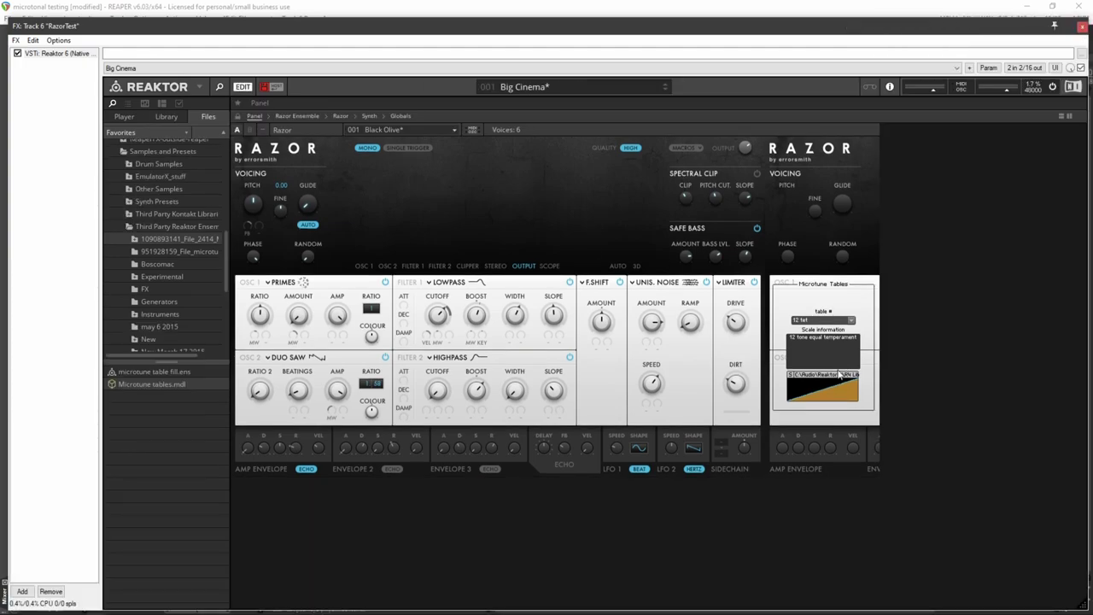
pyautogui.rightClick(811, 391)
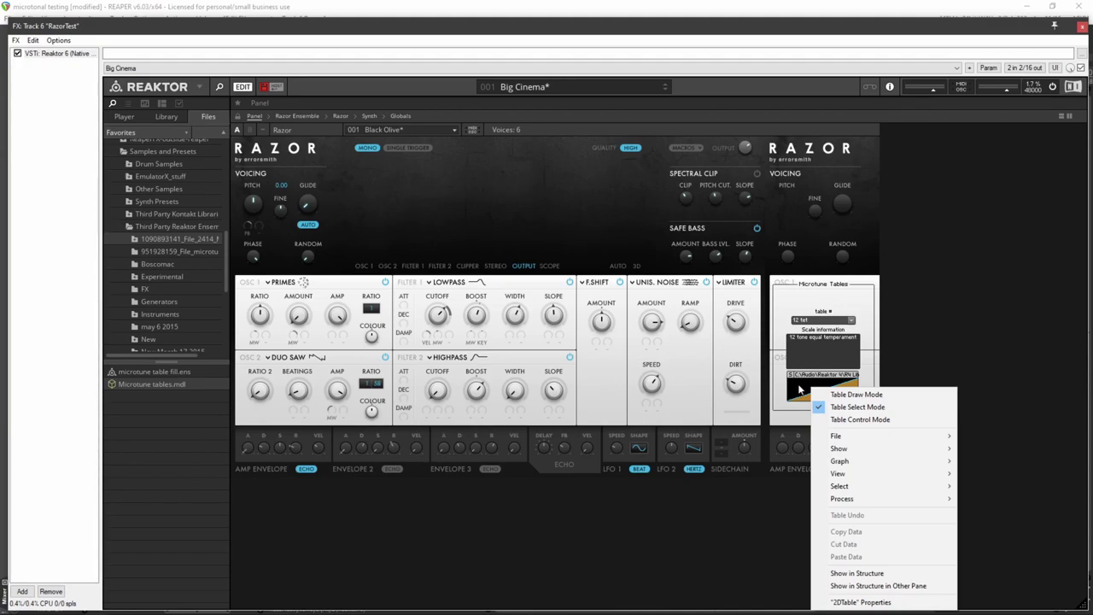
pyautogui.moveTo(869, 437)
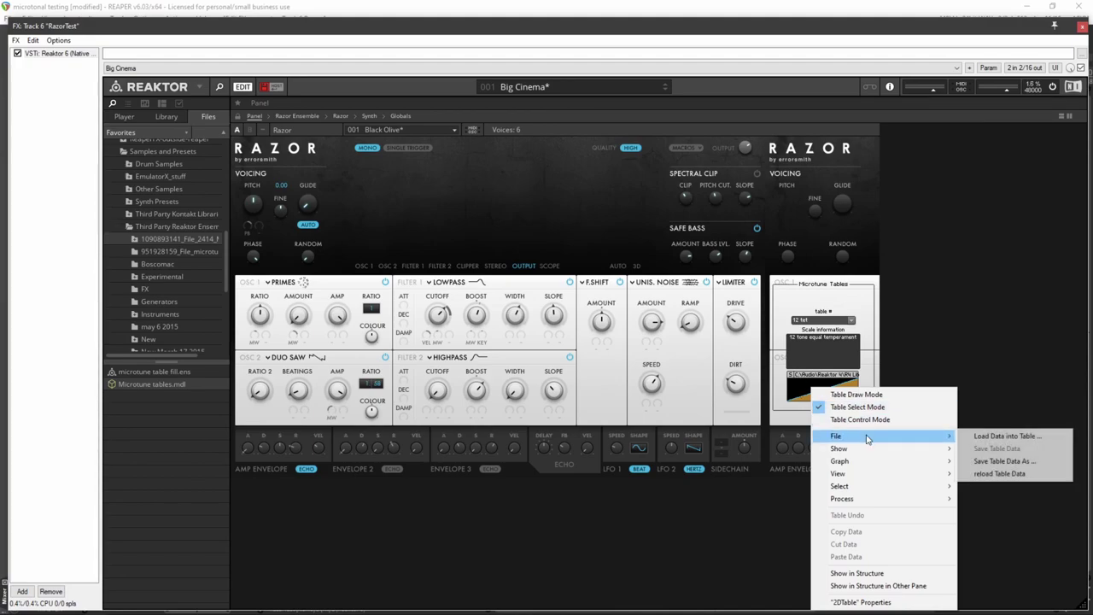
pyautogui.click(984, 436)
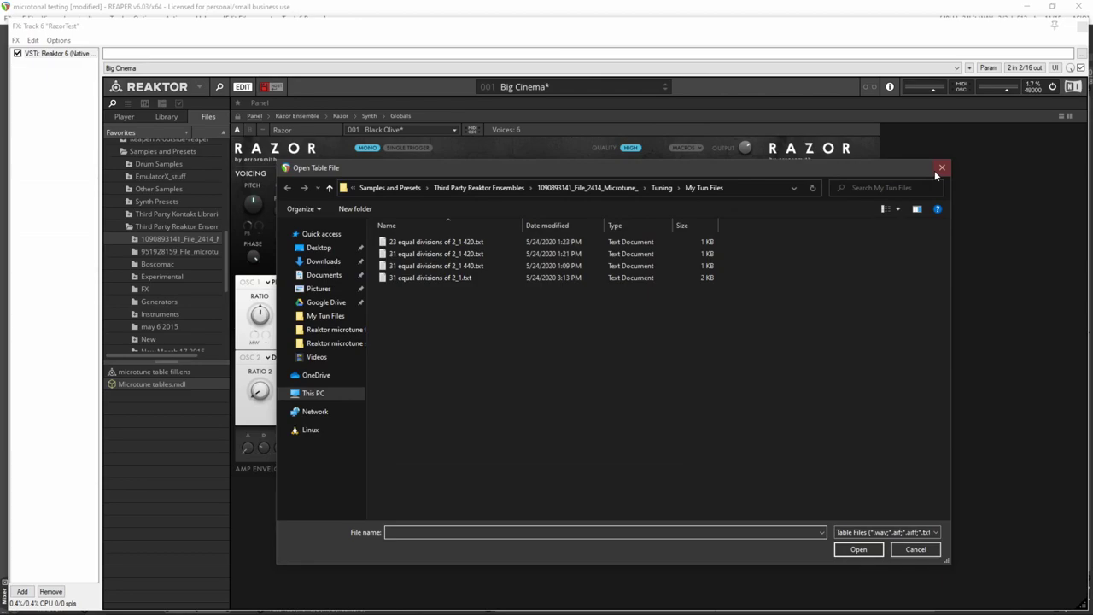
pyautogui.click(934, 171)
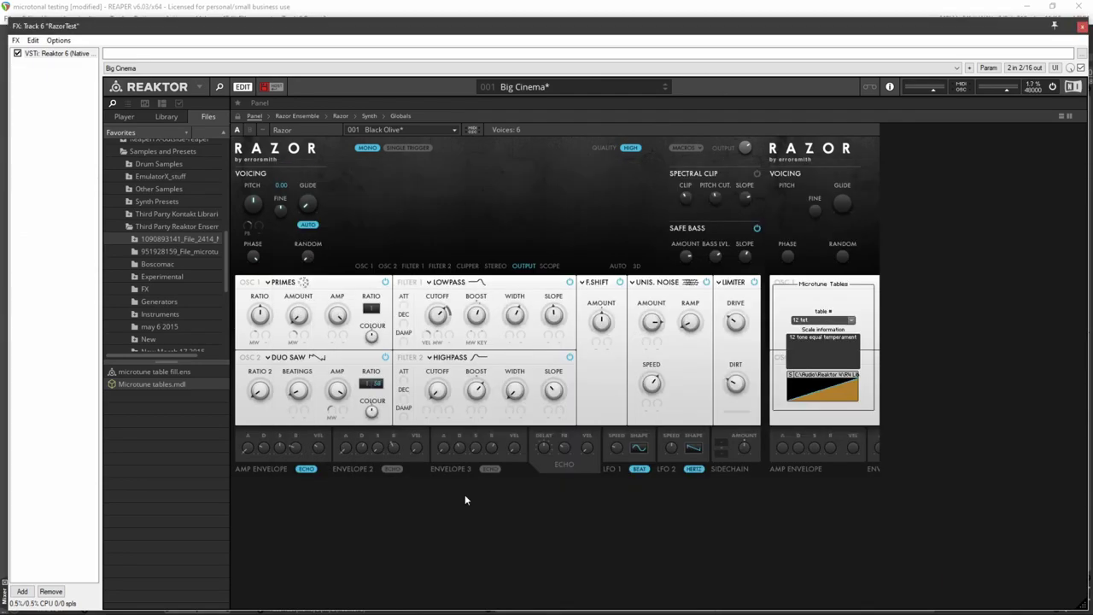
# Step: Scroll through the Microtune 1024 library page and select the Microtune.zip Scala archive address
pyautogui.moveTo(468, 607)
pyautogui.click(52, 606)
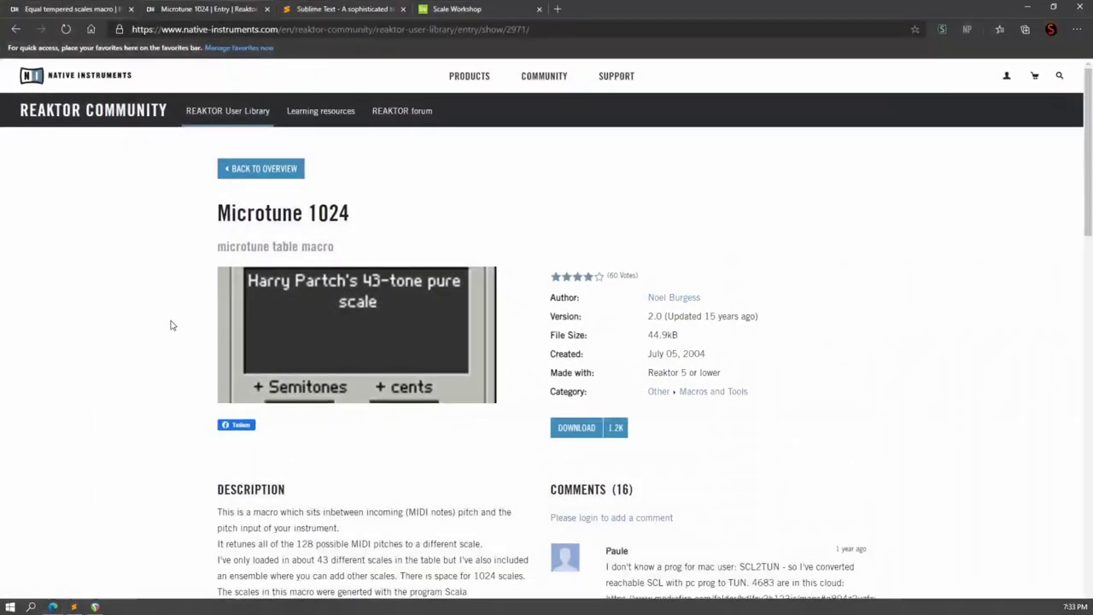
pyautogui.scroll(-2, 139, 237)
pyautogui.scroll(-3, 135, 227)
pyautogui.scroll(2, 150, 244)
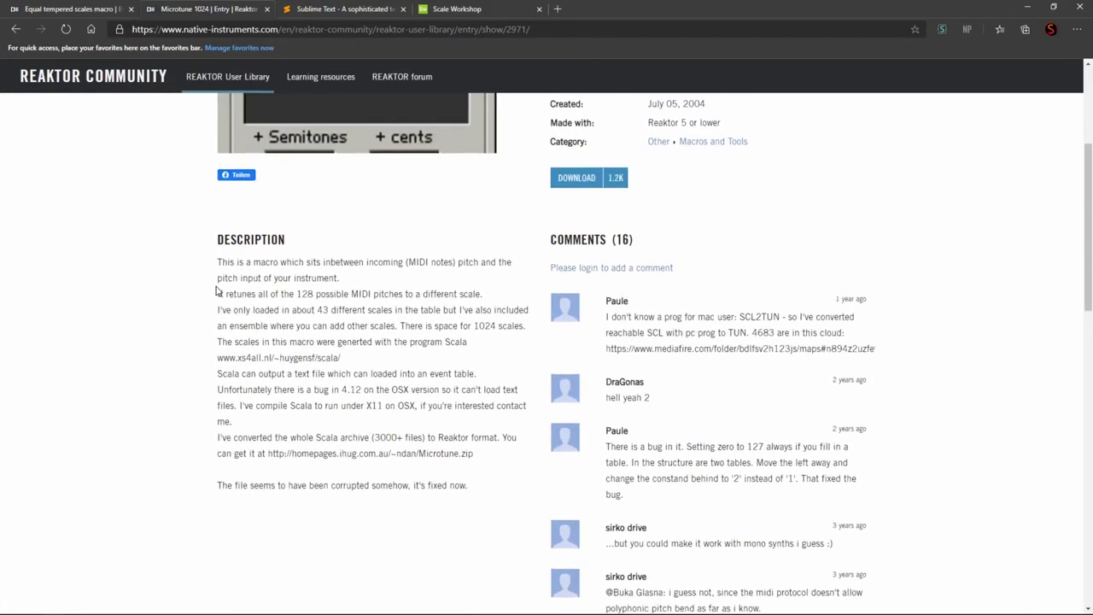
pyautogui.scroll(2, 218, 292)
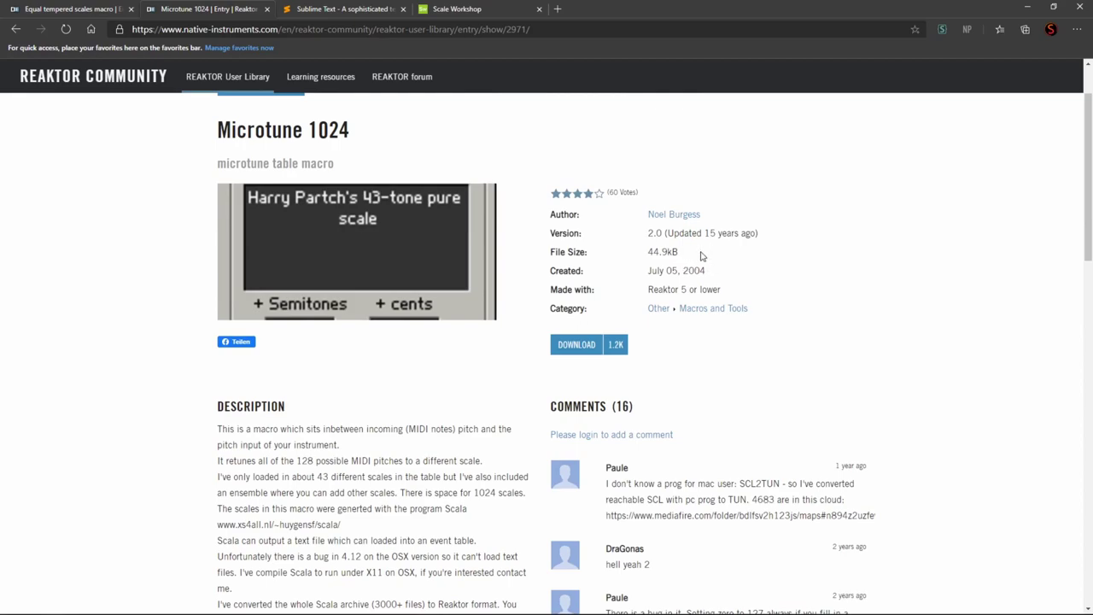
pyautogui.scroll(-2, 310, 300)
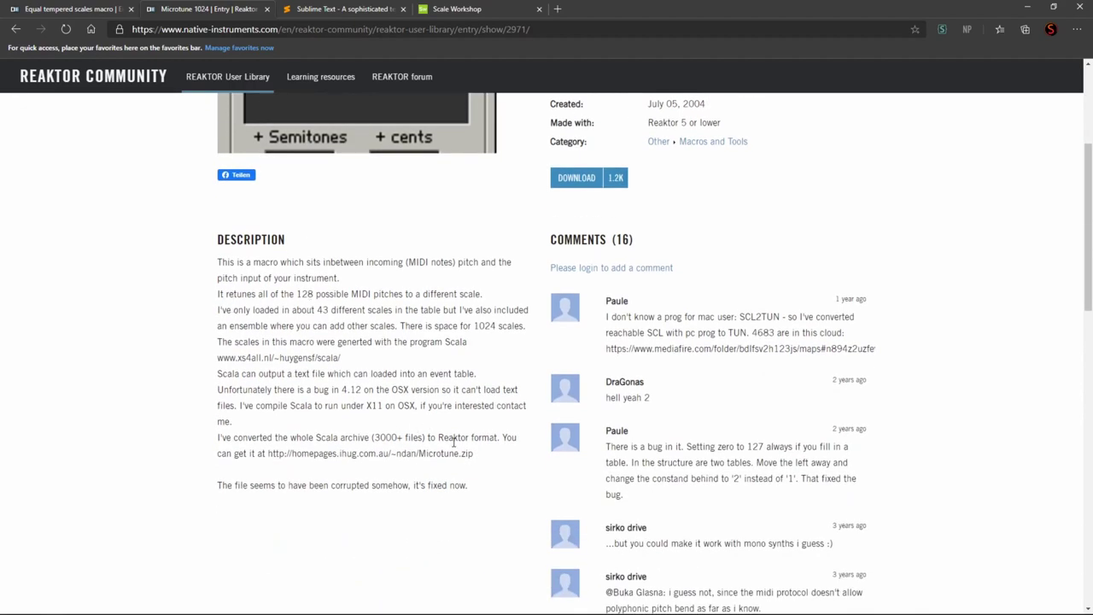
pyautogui.moveTo(481, 453); pyautogui.dragTo(267, 453)
# Step: Reread the Microtune 1024 description, briefly selecting the page title
pyautogui.scroll(1, 171, 295)
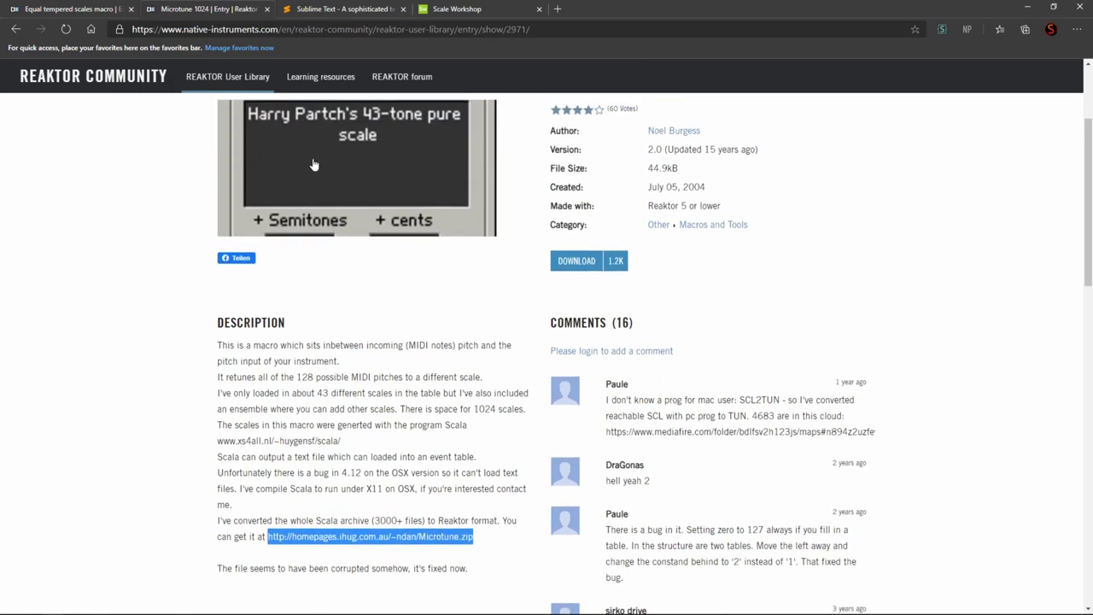
pyautogui.scroll(-2, 152, 327)
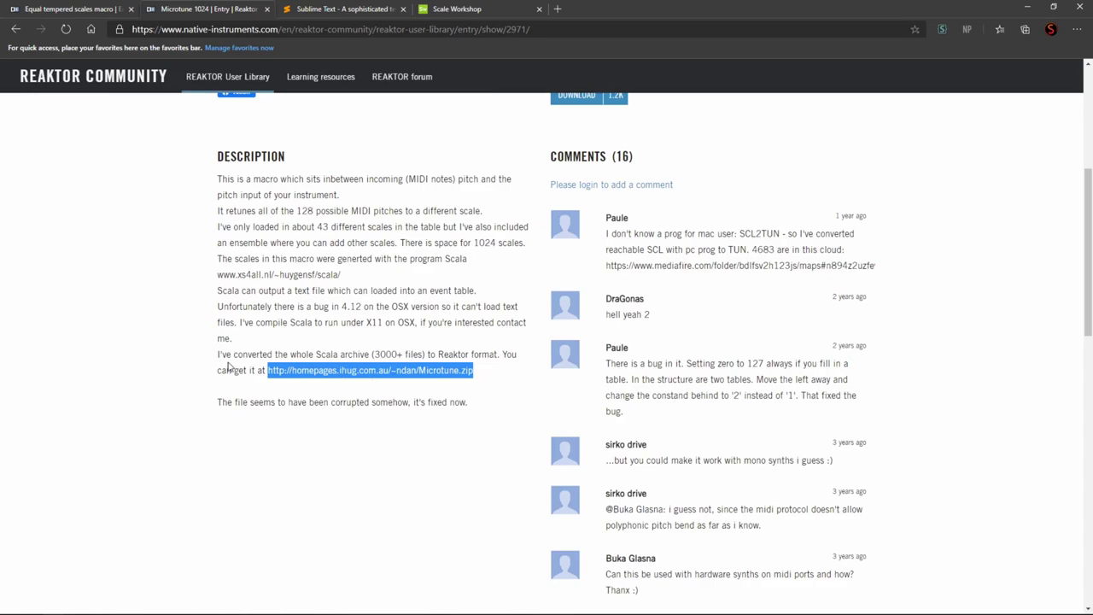
pyautogui.scroll(-2, 232, 298)
pyautogui.scroll(-8, 640, 288)
pyautogui.scroll(4, 666, 310)
pyautogui.scroll(10, 682, 355)
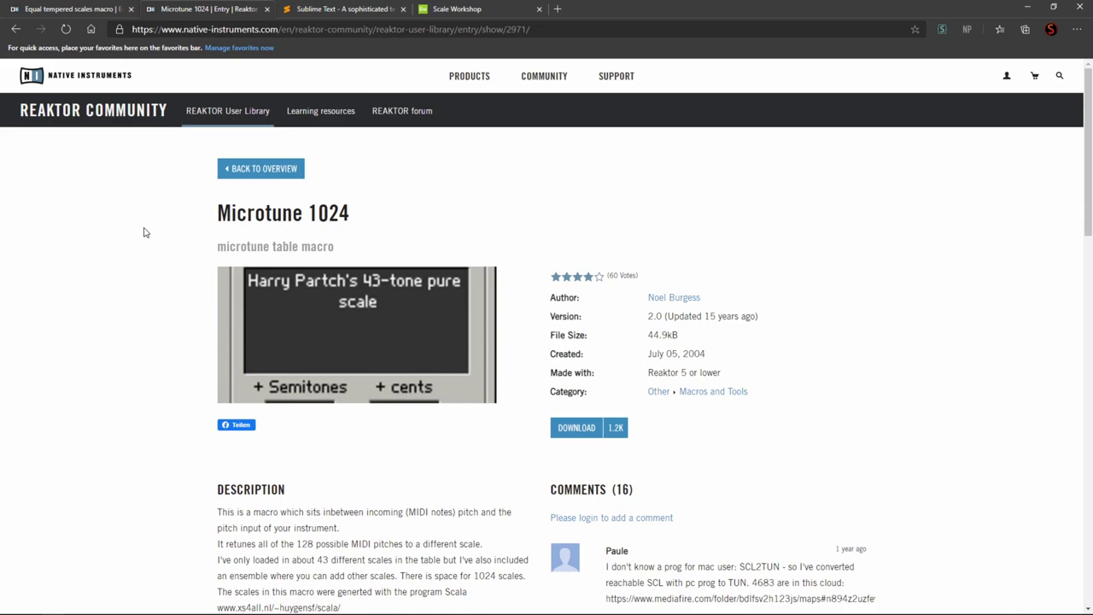
pyautogui.scroll(-2, 154, 254)
pyautogui.moveTo(353, 217); pyautogui.dragTo(198, 214)
pyautogui.click(198, 214)
# Step: Check Scale Workshop's blank scale and its export formats, then return to REAPER's Razor window
pyautogui.click(478, 12)
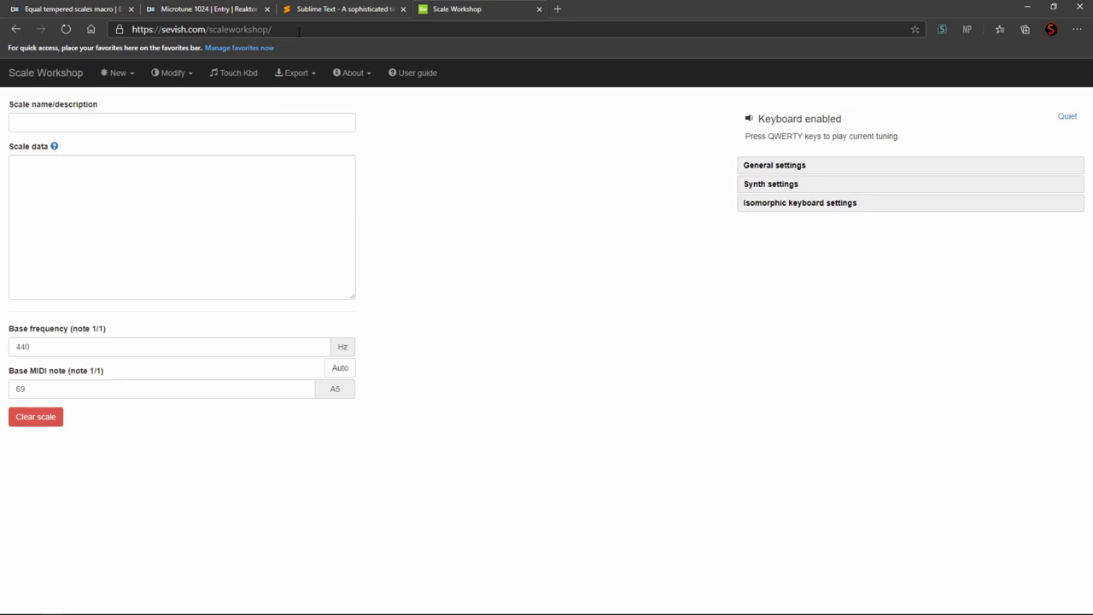
pyautogui.click(291, 75)
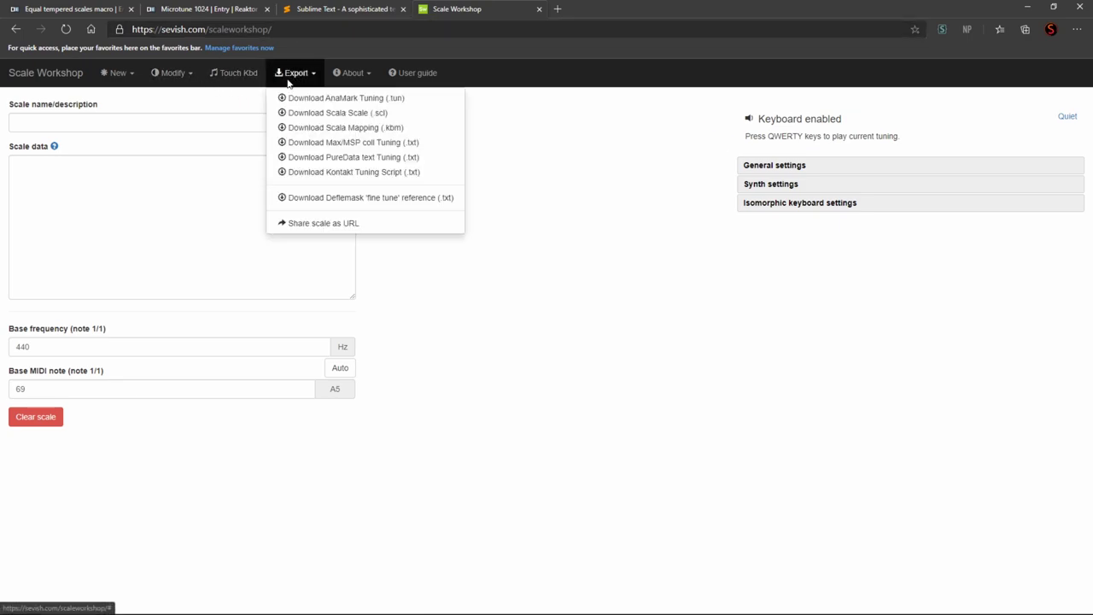
pyautogui.click(226, 102)
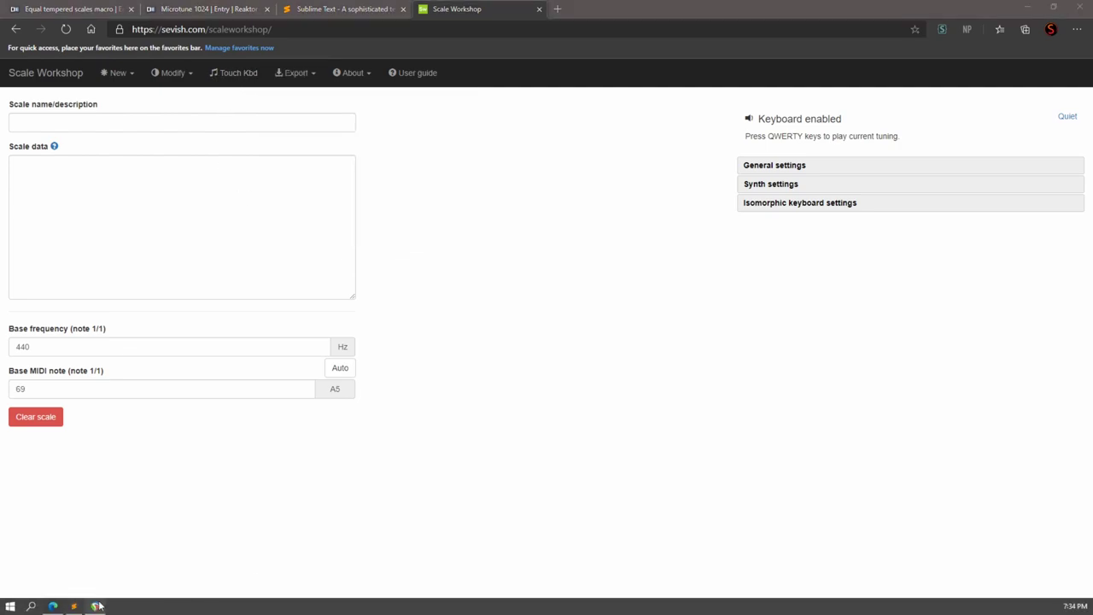
pyautogui.click(95, 607)
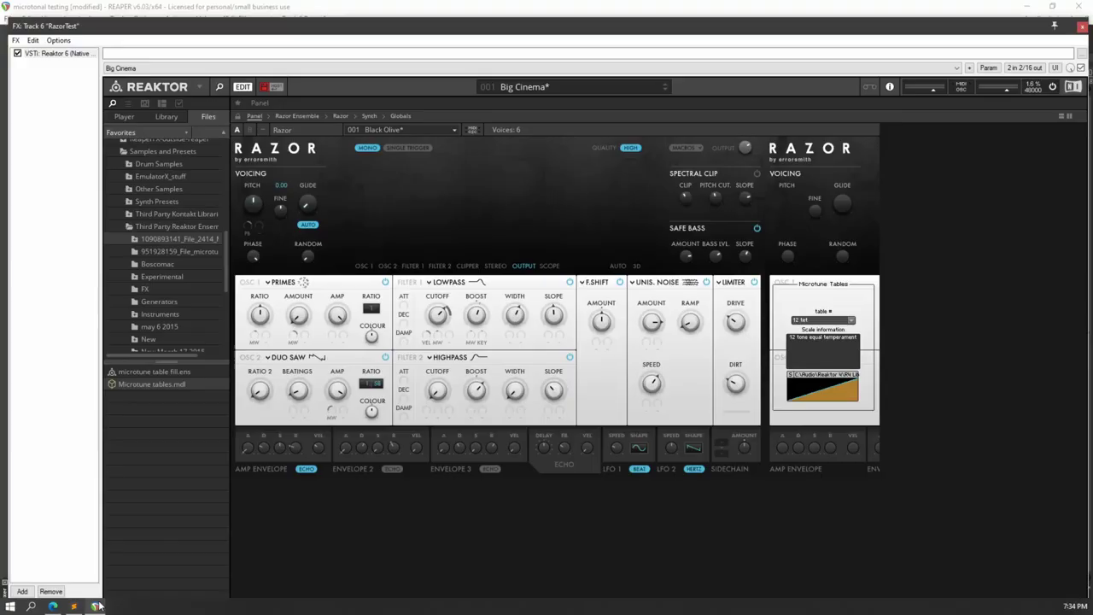
# Step: Close Razor's FX chain and browse Repro-5's tuning files on the Repro pad track, then close it
pyautogui.click(1082, 25)
pyautogui.rightClick(406, 254)
pyautogui.click(437, 285)
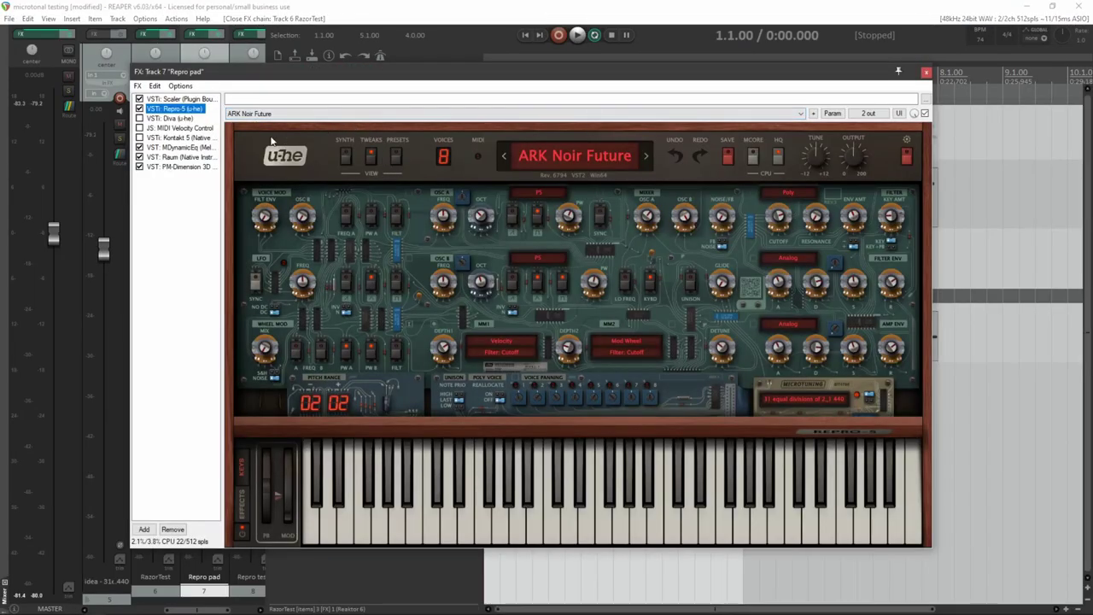
pyautogui.click(797, 397)
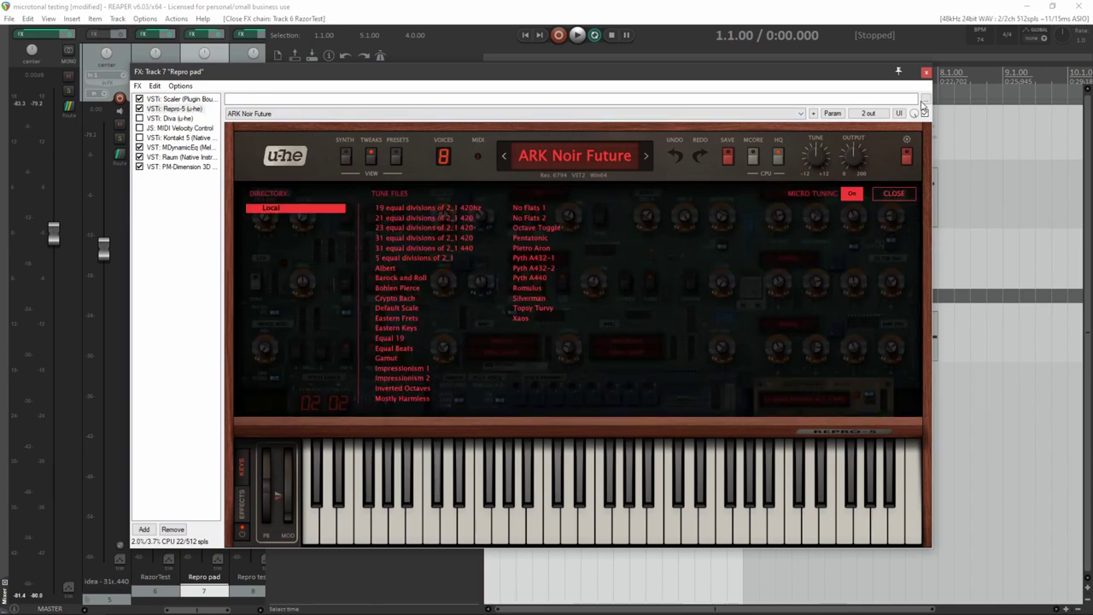
pyautogui.click(925, 73)
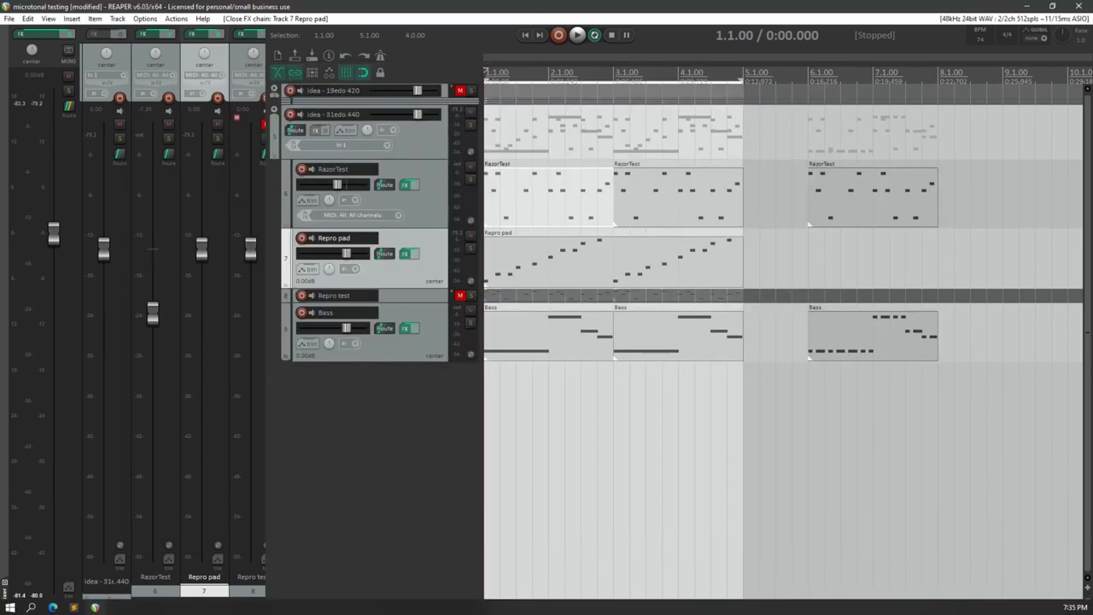
pyautogui.click(68, 608)
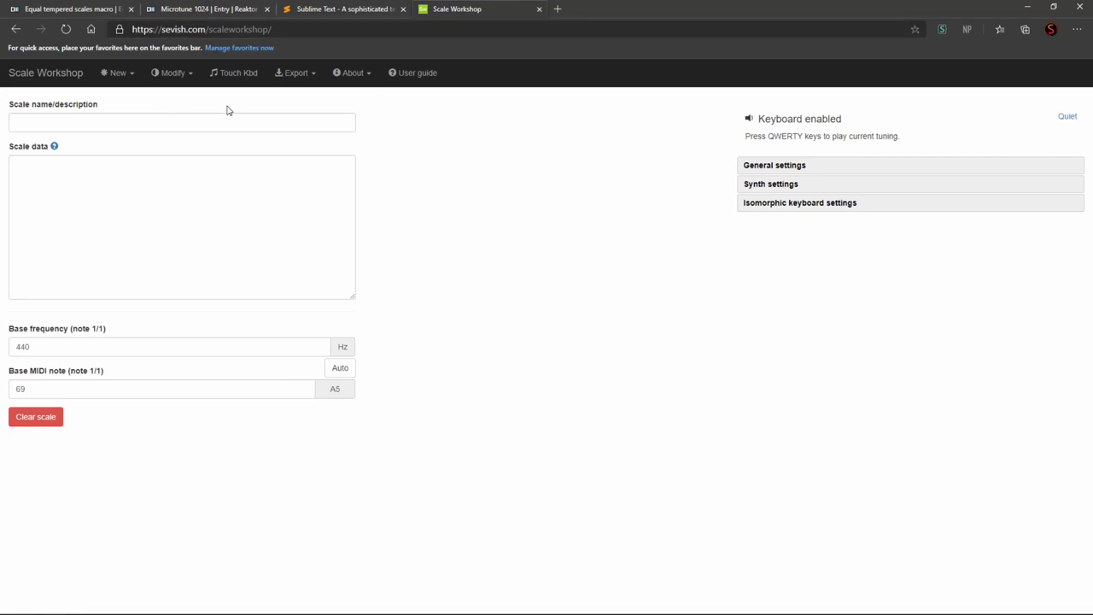
# Step: Generate an equal temperament of 31 divisions of 2/1, keeping base 440 Hz on MIDI note 69
pyautogui.click(127, 78)
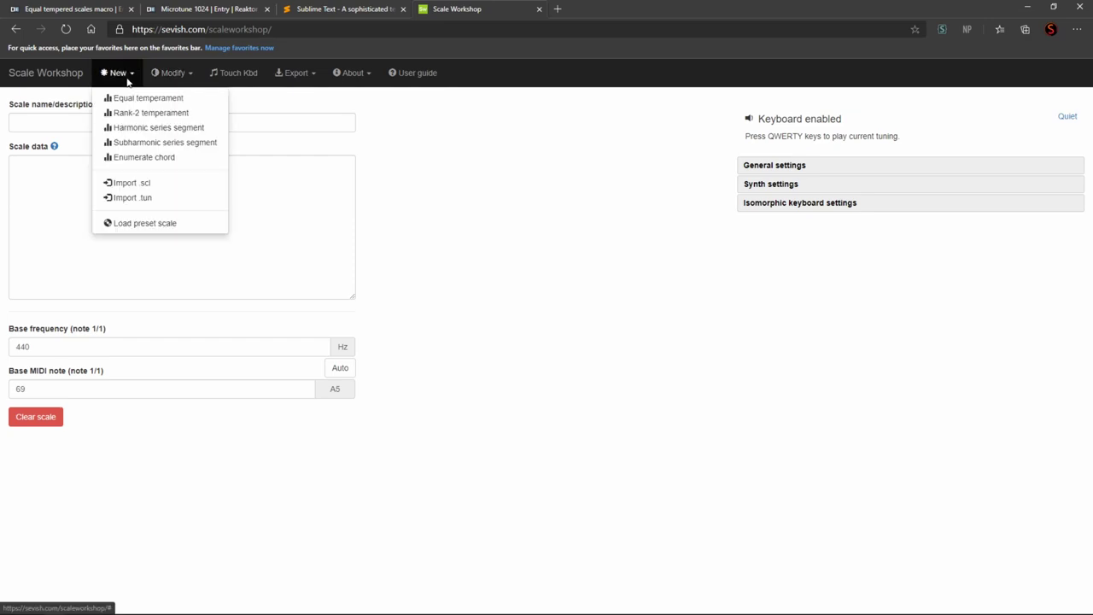
pyautogui.click(138, 97)
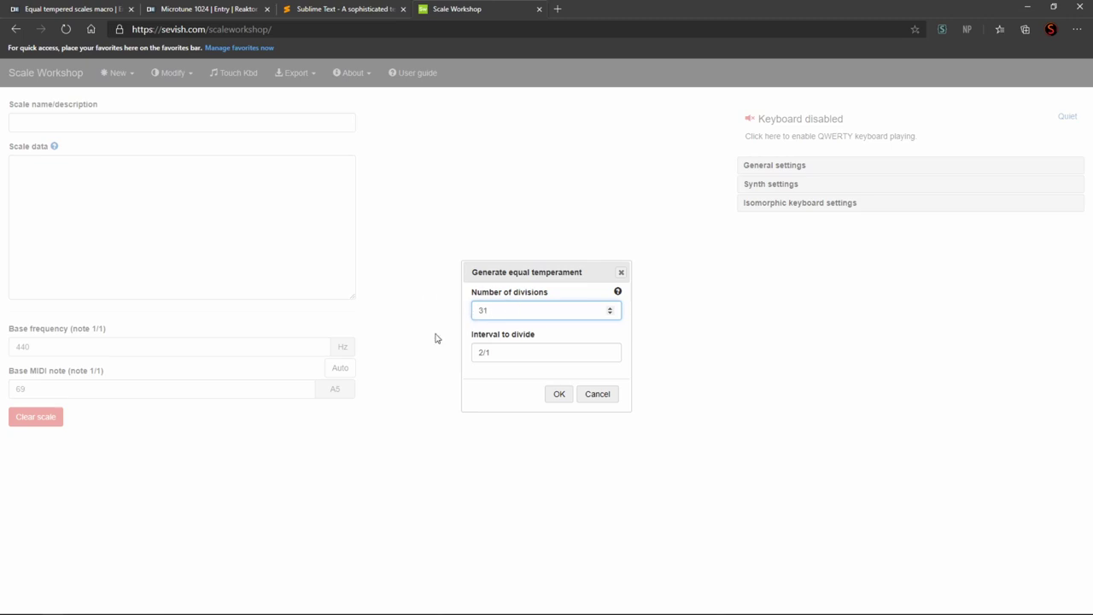
pyautogui.click(557, 392)
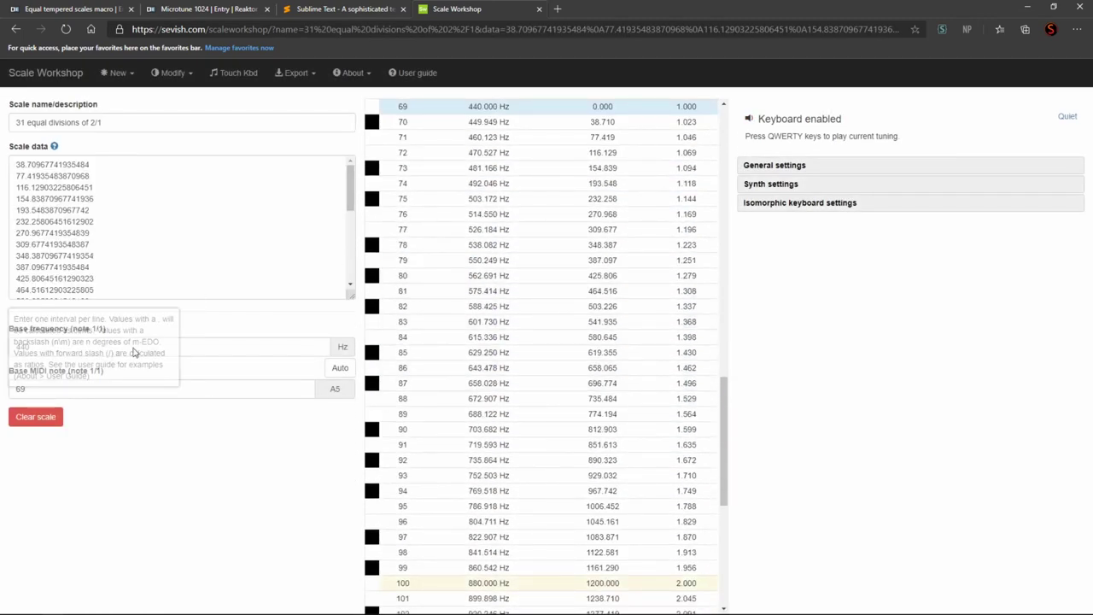
pyautogui.moveTo(34, 347); pyautogui.dragTo(3, 344)
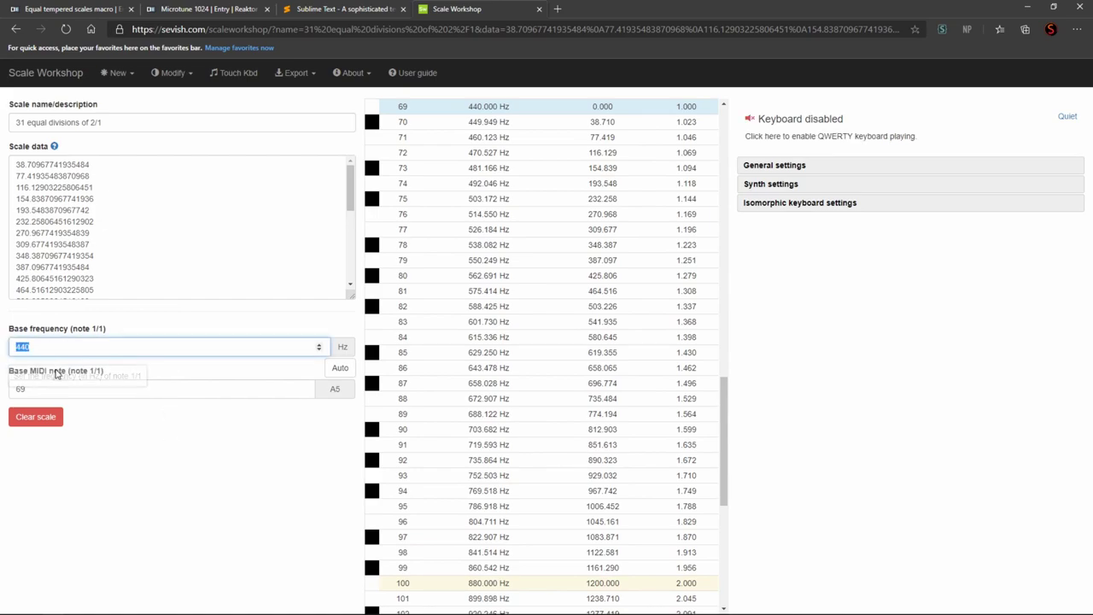
pyautogui.press('Tab')
pyautogui.click(298, 103)
# Step: Download the scale as an AnaMark .tun tuning file
pyautogui.click(298, 74)
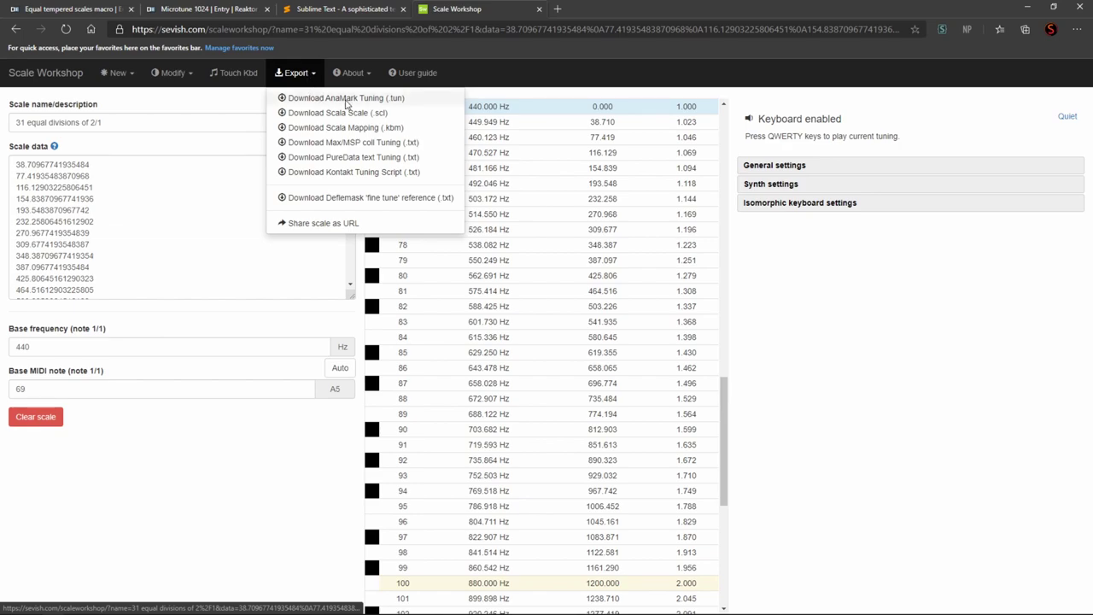
pyautogui.click(347, 100)
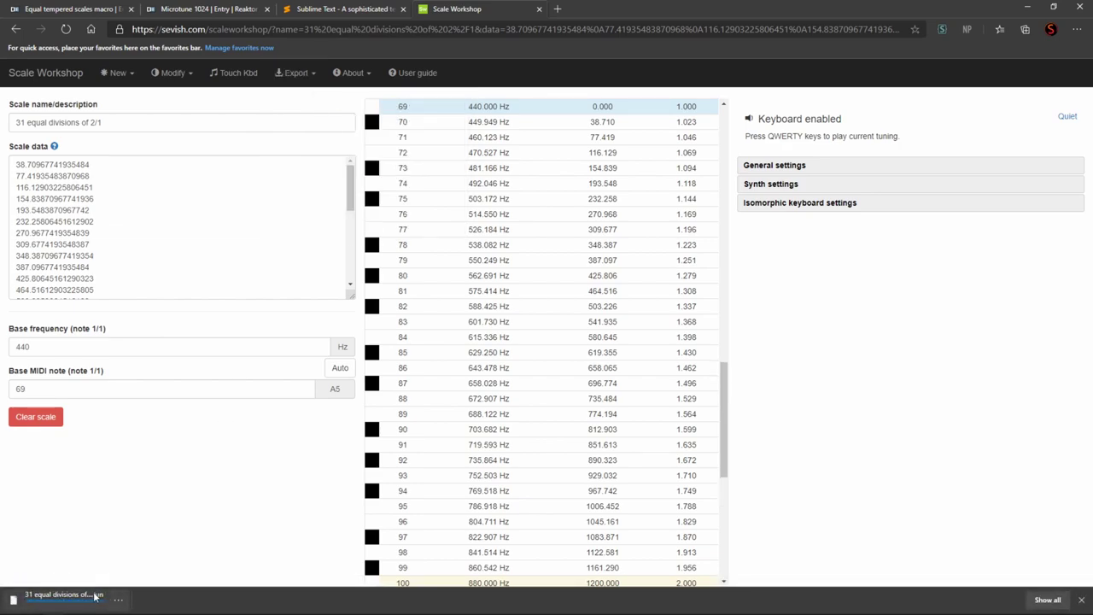
pyautogui.rightClick(96, 593)
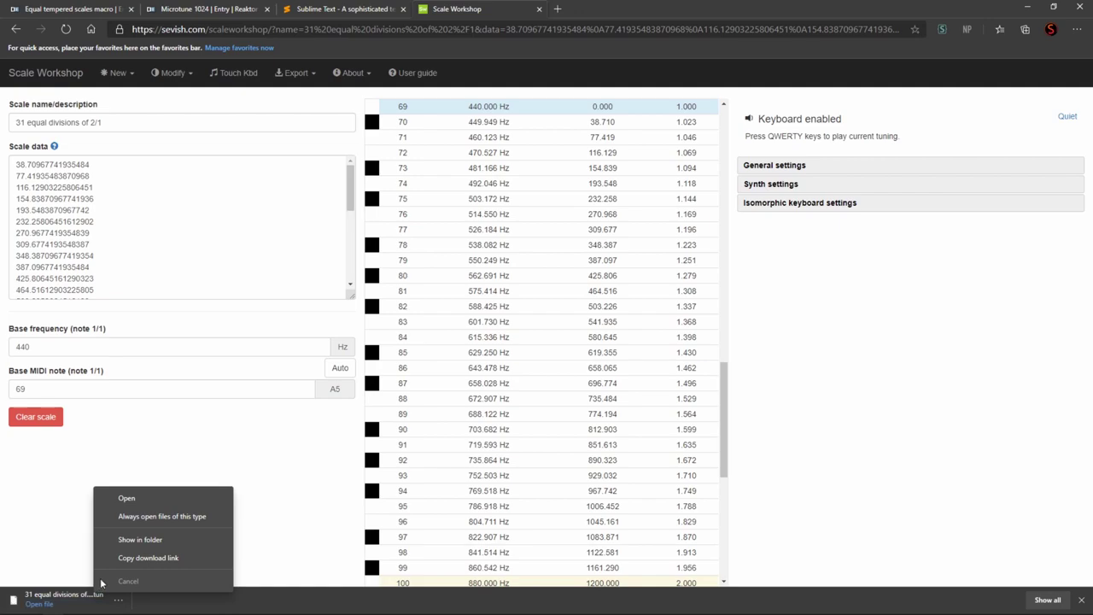
# Step: Show the downloaded '31 equal divisions of 2_1 (1).tun' file in the Downloads folder
pyautogui.click(149, 547)
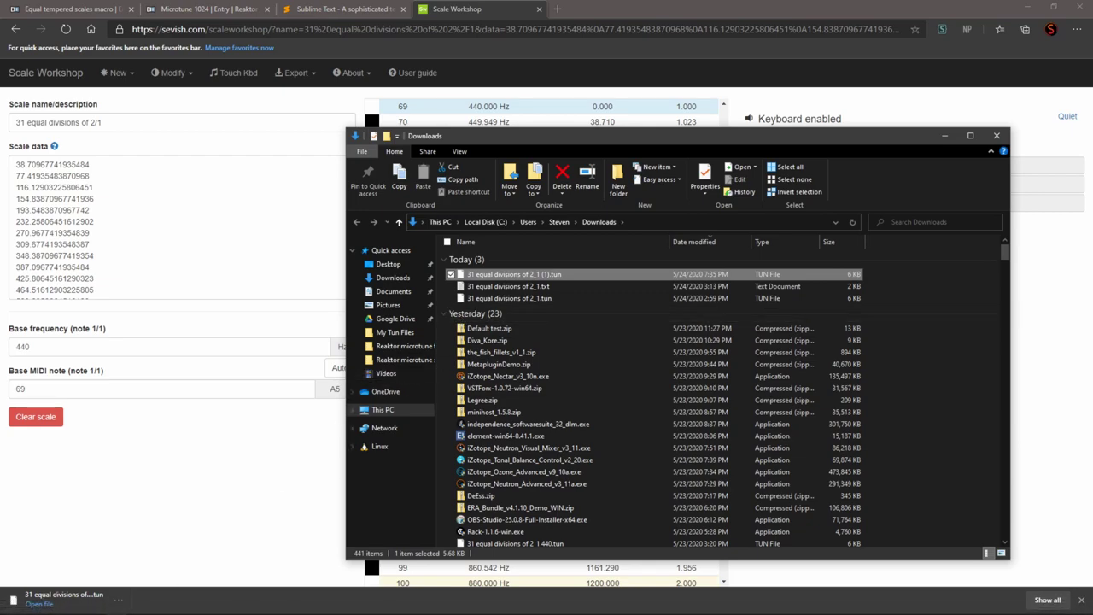
pyautogui.moveTo(150, 611)
# Step: Bring up the Sublime Text editor and close its two previously open tuning file tabs
pyautogui.click(363, 9)
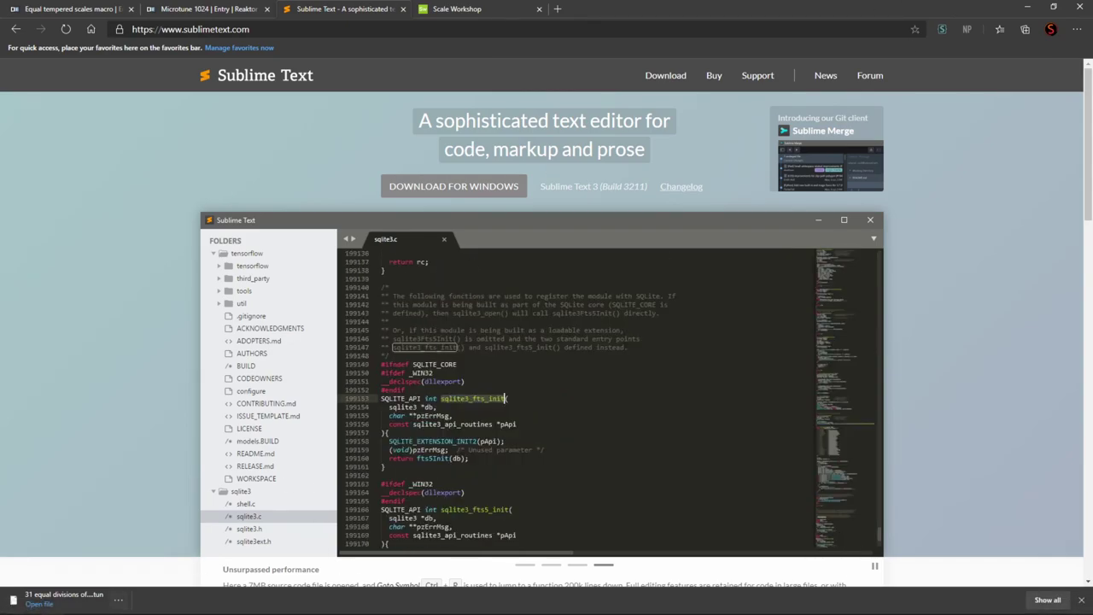
pyautogui.click(116, 607)
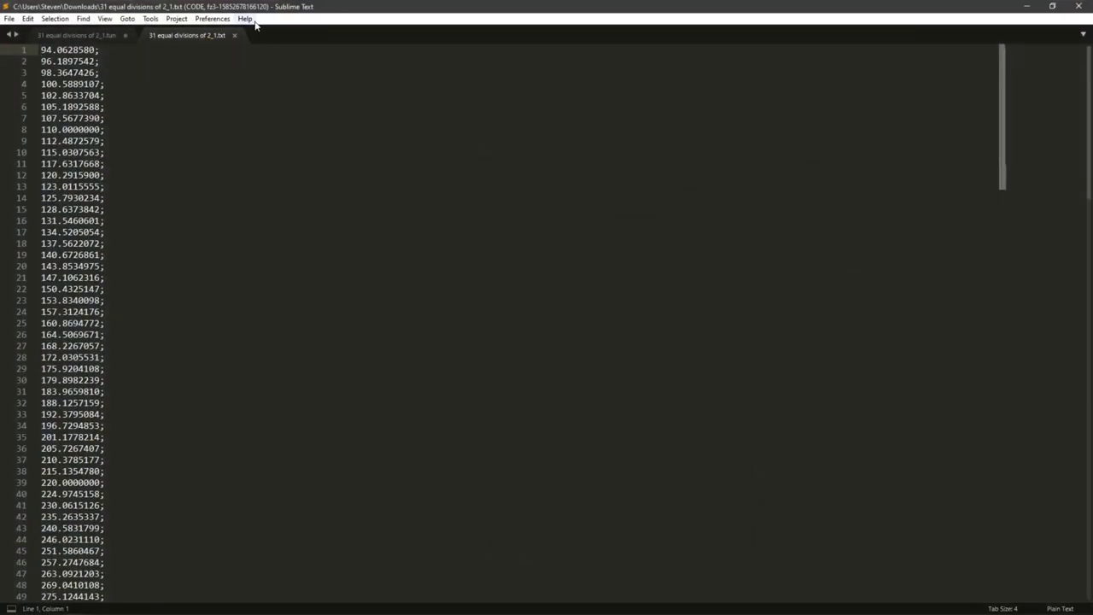
pyautogui.click(237, 35)
pyautogui.click(125, 35)
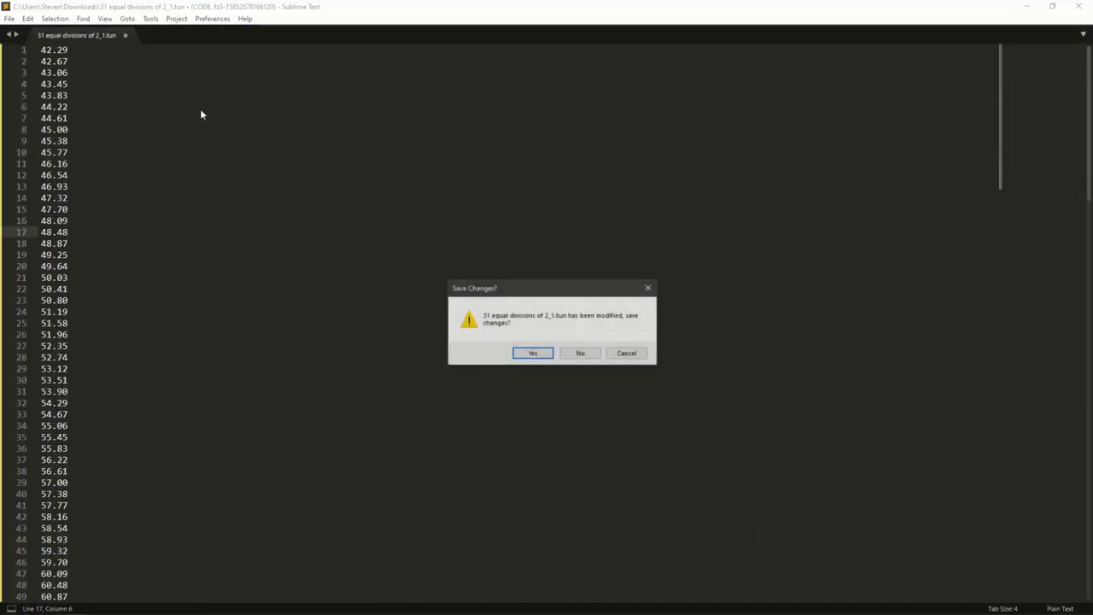
# Step: Discard the old file's changes and open the new 31-tone .tun file in a maximized Sublime Text
pyautogui.click(579, 353)
pyautogui.moveTo(562, 8); pyautogui.dragTo(529, 423)
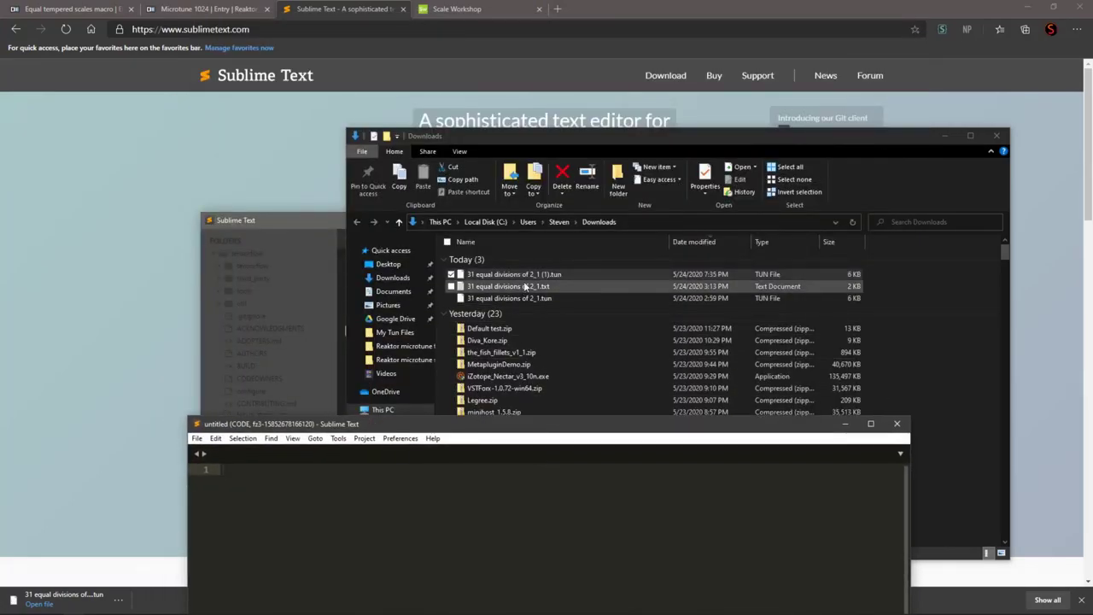
pyautogui.moveTo(512, 274); pyautogui.dragTo(589, 476)
pyautogui.doubleClick(559, 424)
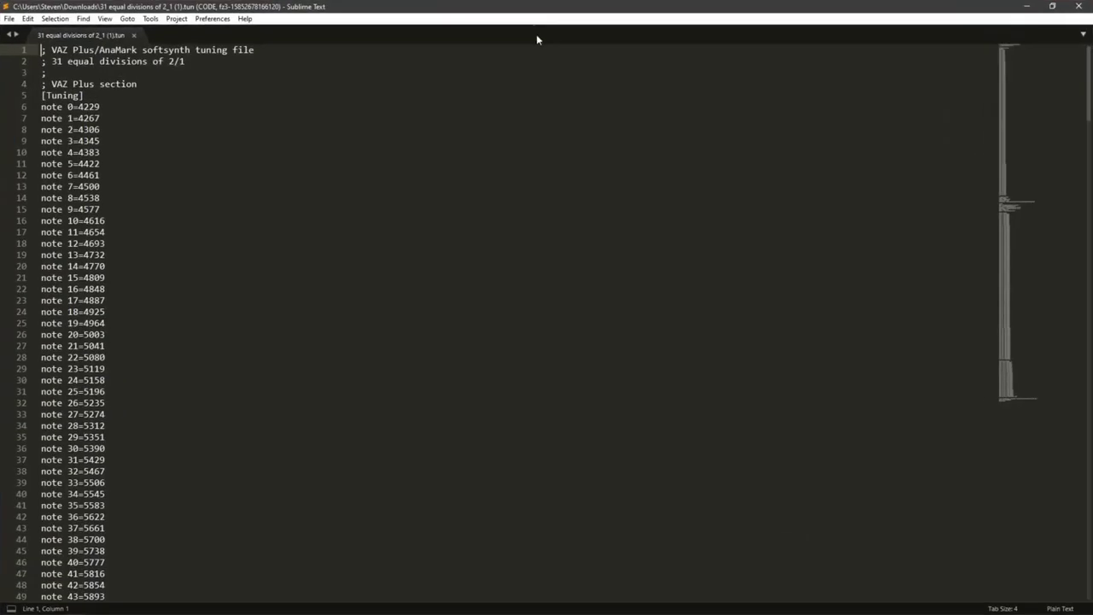
pyautogui.click(398, 117)
pyautogui.scroll(-20, 399, 117)
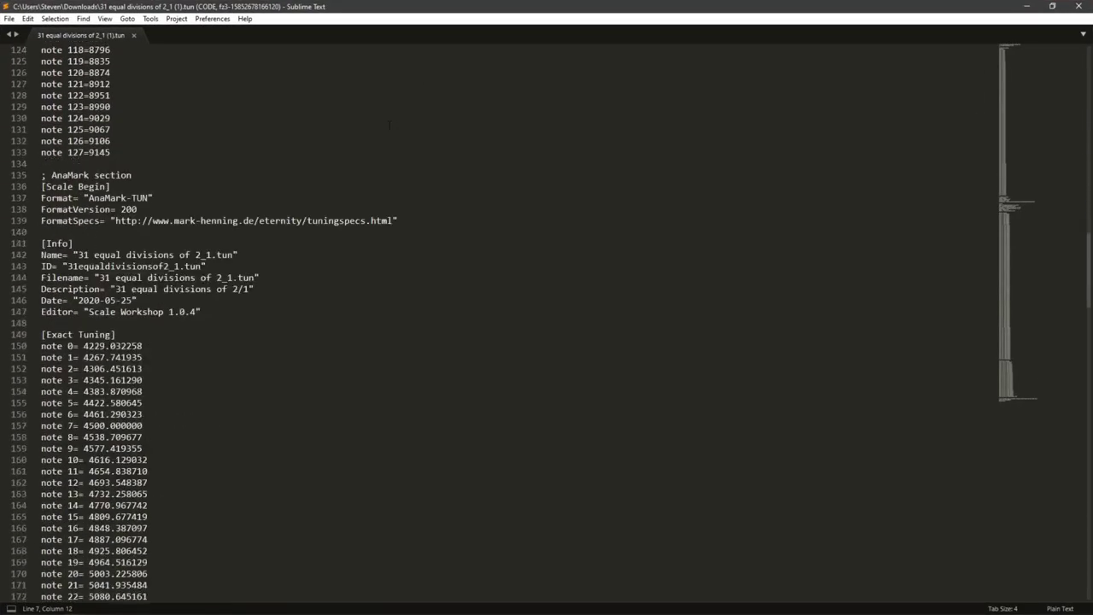
pyautogui.scroll(20, 387, 113)
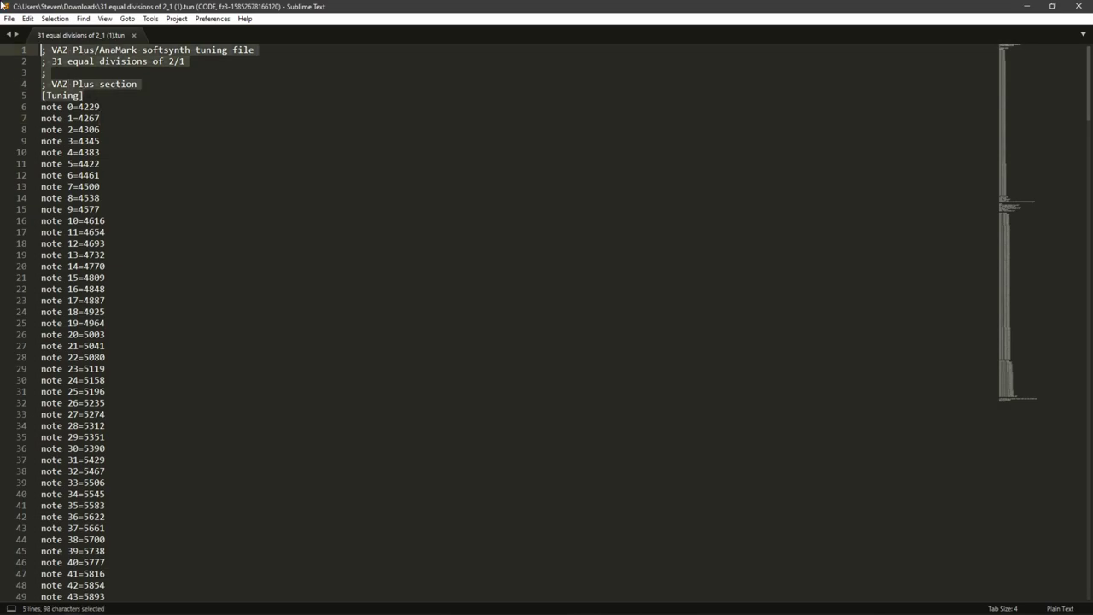
# Step: Delete the five header lines at the top of the .tun file
pyautogui.moveTo(175, 94); pyautogui.dragTo(26, 49)
pyautogui.click(100, 107)
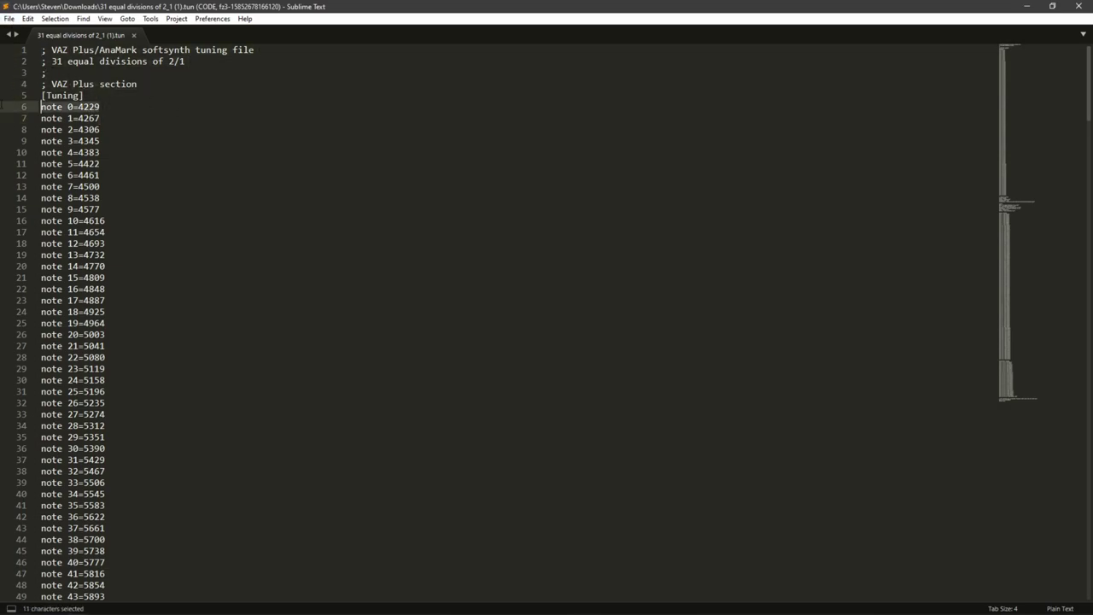
pyautogui.moveTo(100, 107); pyautogui.dragTo(41, 163)
pyautogui.click(69, 129)
pyautogui.click(83, 95)
pyautogui.moveTo(84, 95); pyautogui.dragTo(41, 49)
pyautogui.press('Delete')
# Step: Delete the AnaMark section following the note 127 line
pyautogui.scroll(-20, 547, 325)
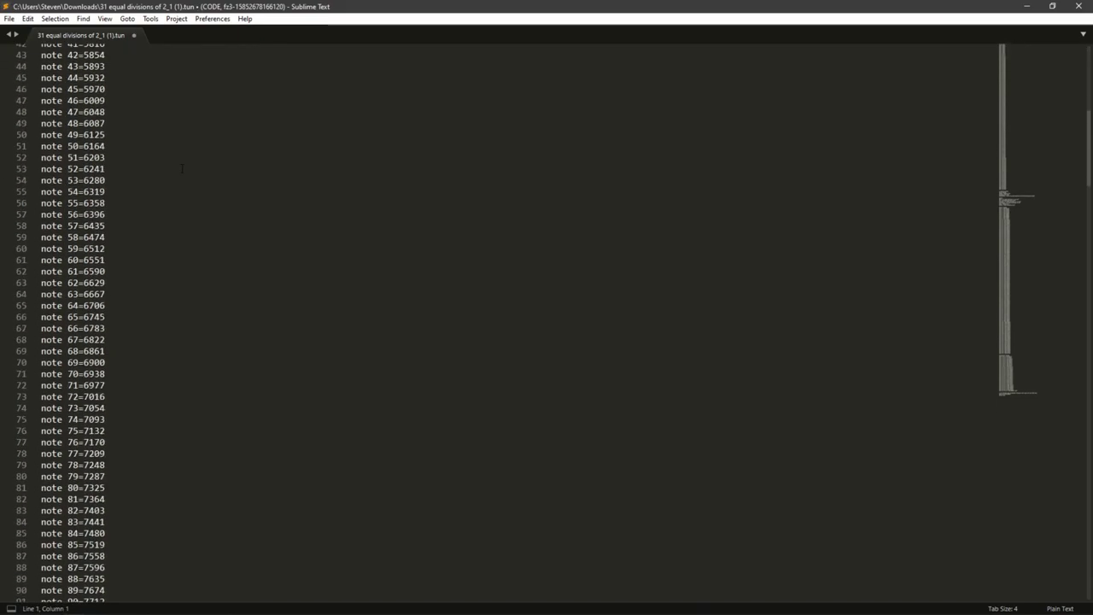
pyautogui.moveTo(41, 312); pyautogui.dragTo(244, 435)
pyautogui.scroll(-13, 170, 384)
pyautogui.scroll(-20, 214, 390)
pyautogui.press('BackSpace')
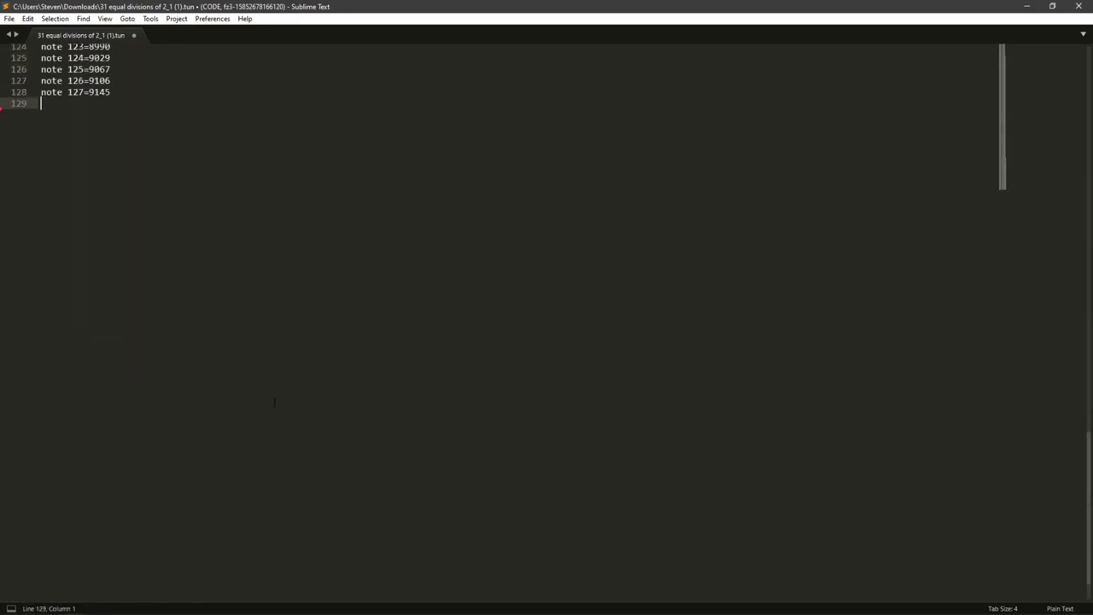
# Step: Return to the top of the note list and open Find and Replace
pyautogui.scroll(17, 84, 388)
pyautogui.hotkey('shift', 'Up')
pyautogui.scroll(20, 69, 342)
pyautogui.click(179, 151)
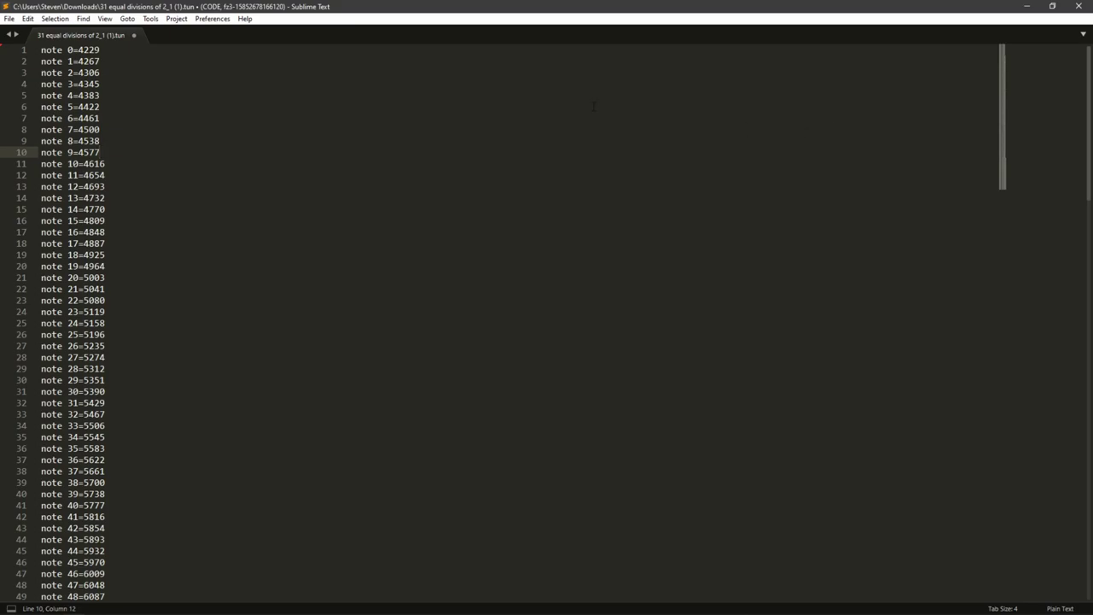
pyautogui.click(512, 107)
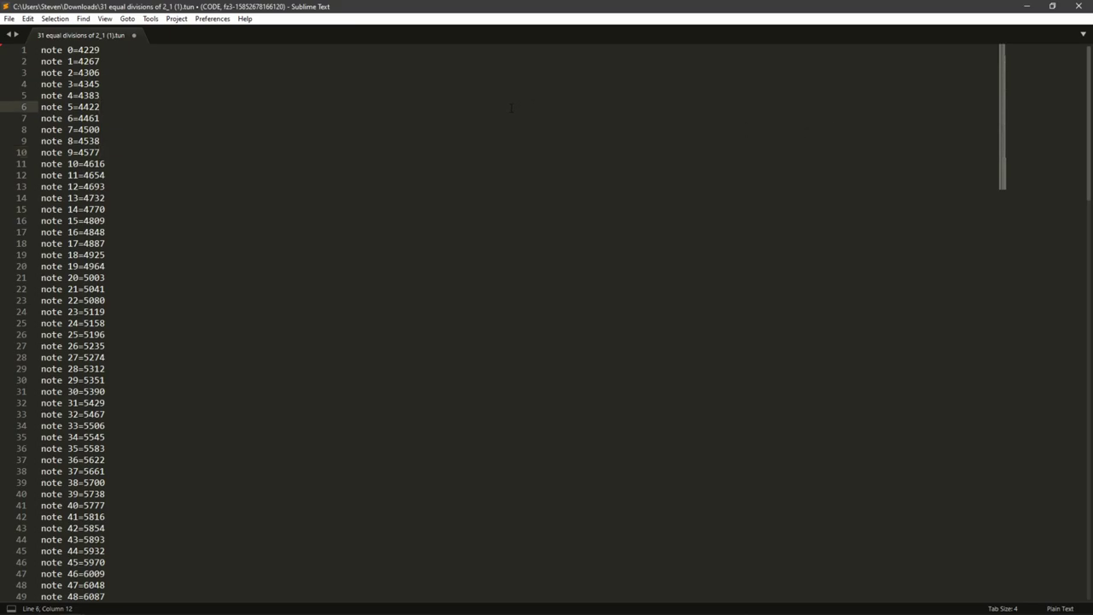
pyautogui.hotkey('ctrl', 'h')
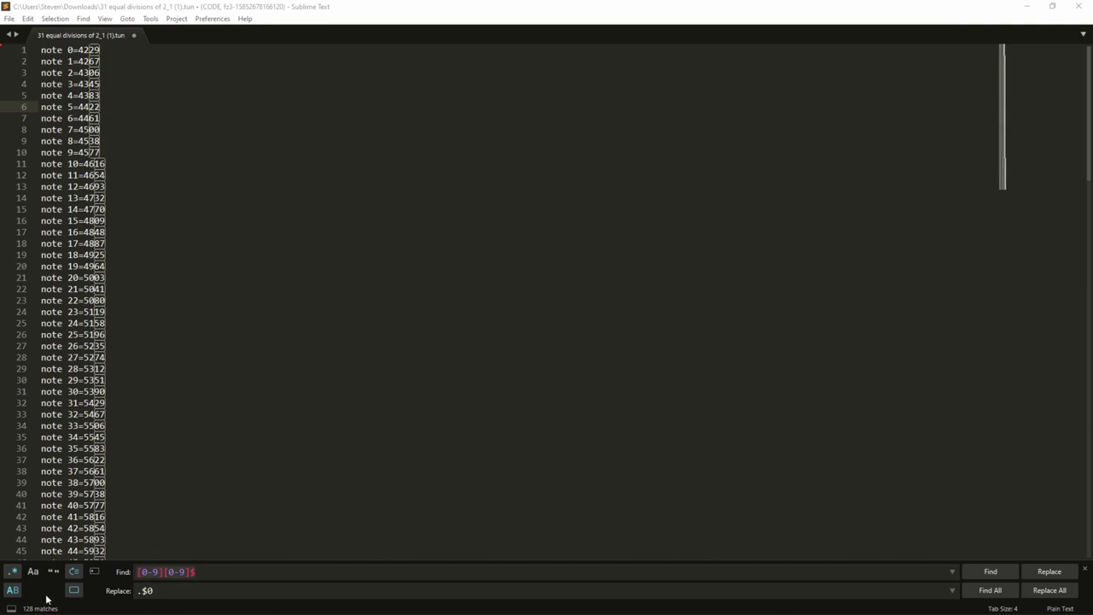
# Step: Set a regex find pattern matching each 'note N=' label with an empty replacement
pyautogui.click(14, 574)
pyautogui.click(14, 574)
pyautogui.click(14, 574)
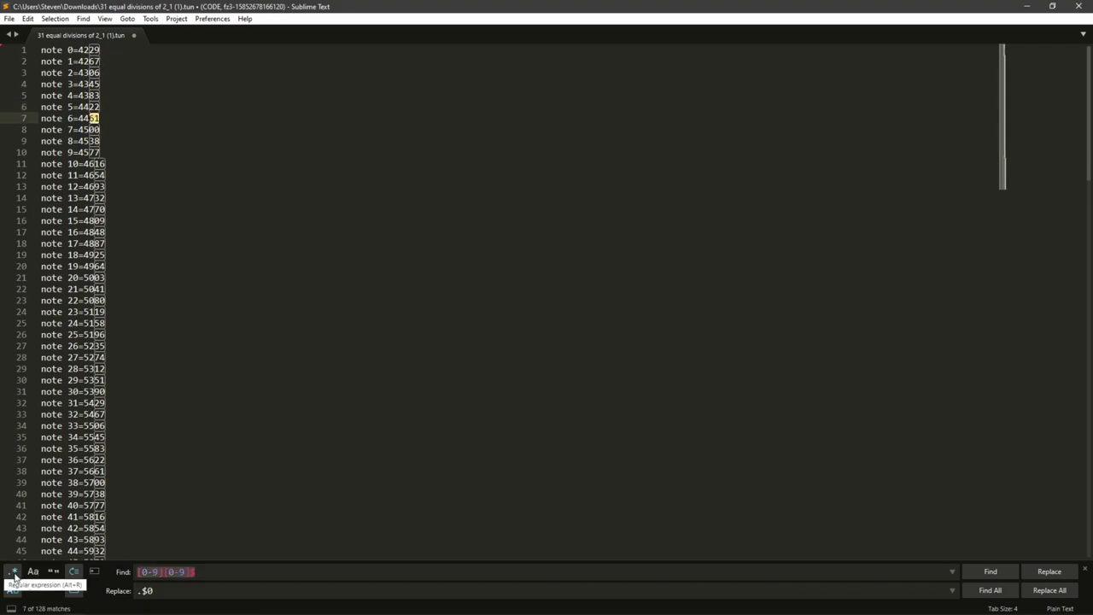
pyautogui.write('$')
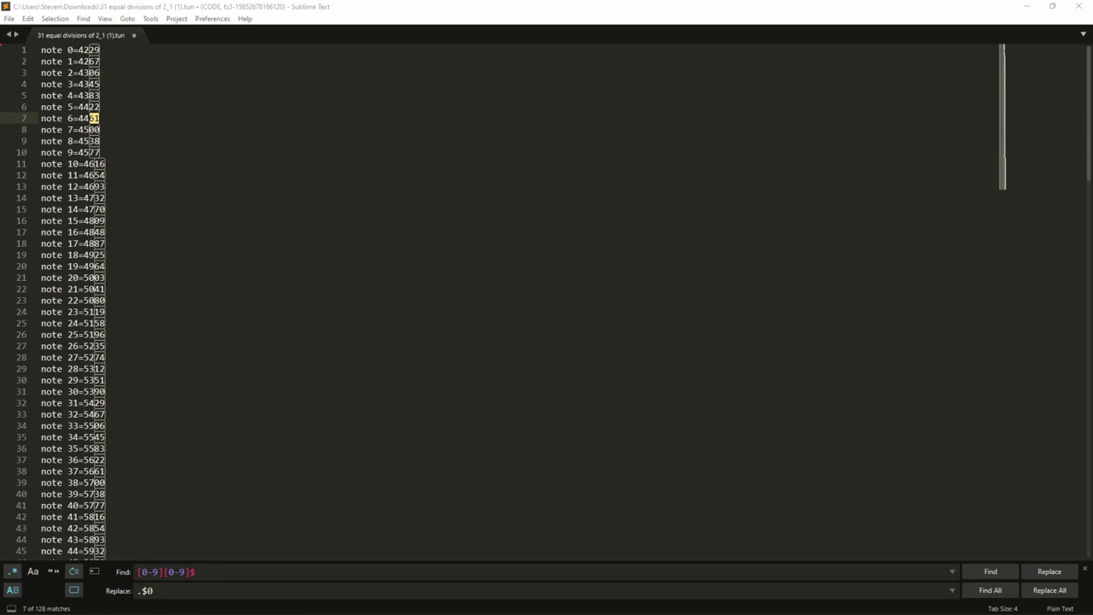
pyautogui.click(250, 606)
pyautogui.hotkey('ctrl', 'a')
pyautogui.write('^.+[=]')
pyautogui.press('Tab')
pyautogui.press('BackSpace')
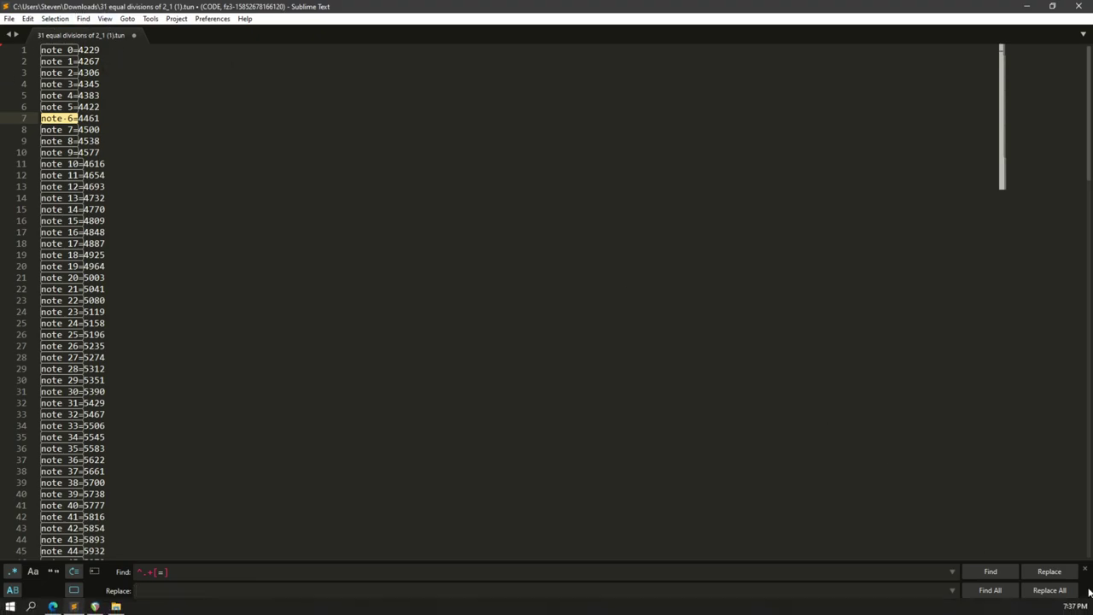
# Step: Replace all matches, leaving bare values like 4229 on every line
pyautogui.click(1049, 589)
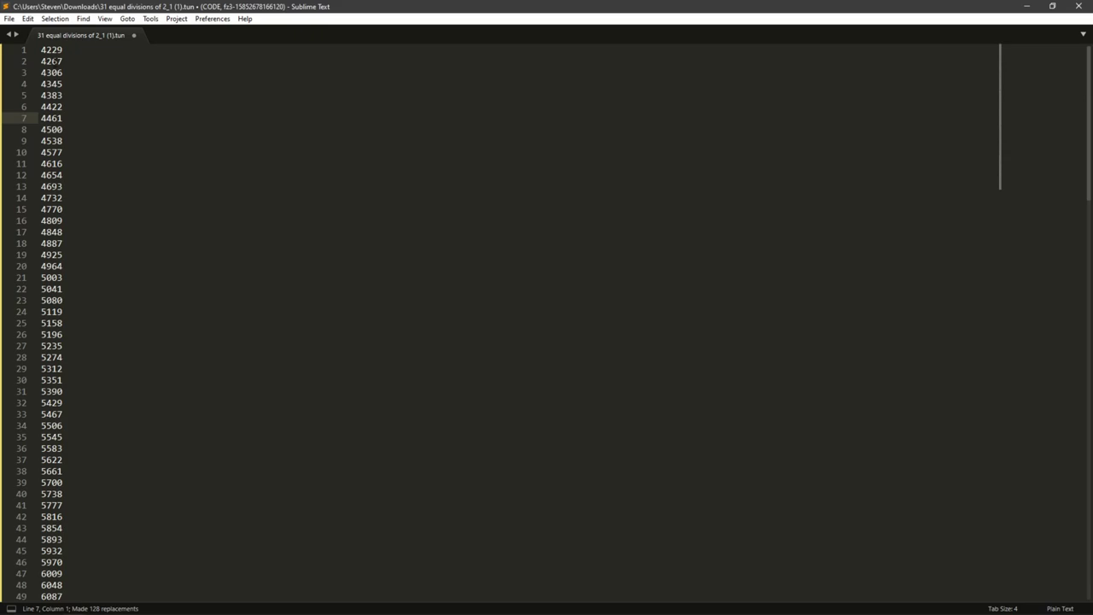
pyautogui.scroll(-9, 74, 234)
pyautogui.scroll(9, 74, 234)
pyautogui.click(411, 357)
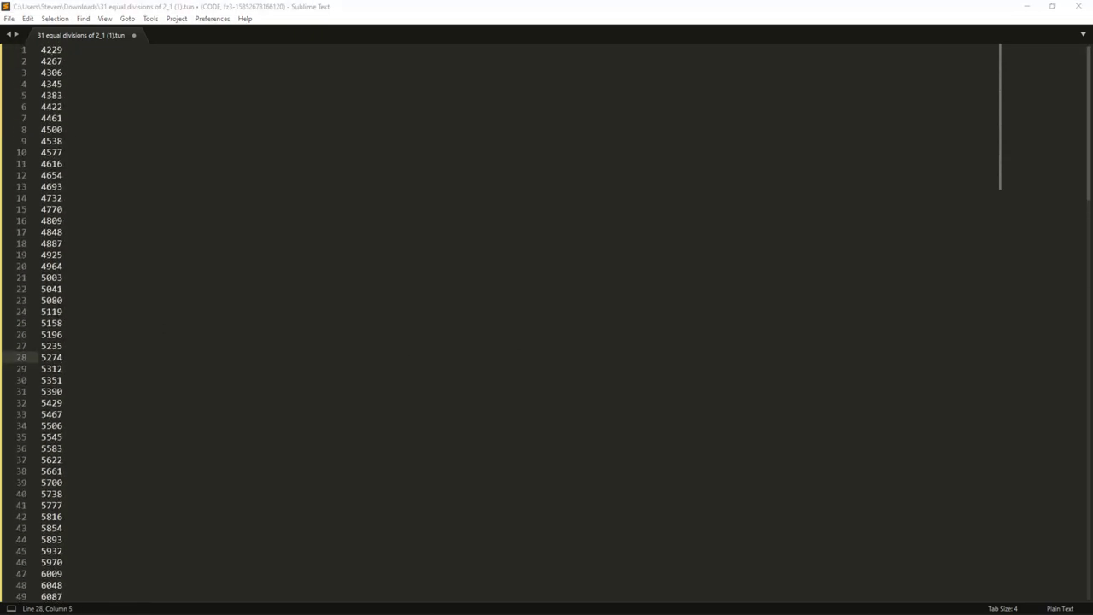
# Step: Enter regex find [0-9][0-9]$ with replacement .$0 in Find and Replace
pyautogui.click(596, 279)
pyautogui.hotkey('ctrl', 'h')
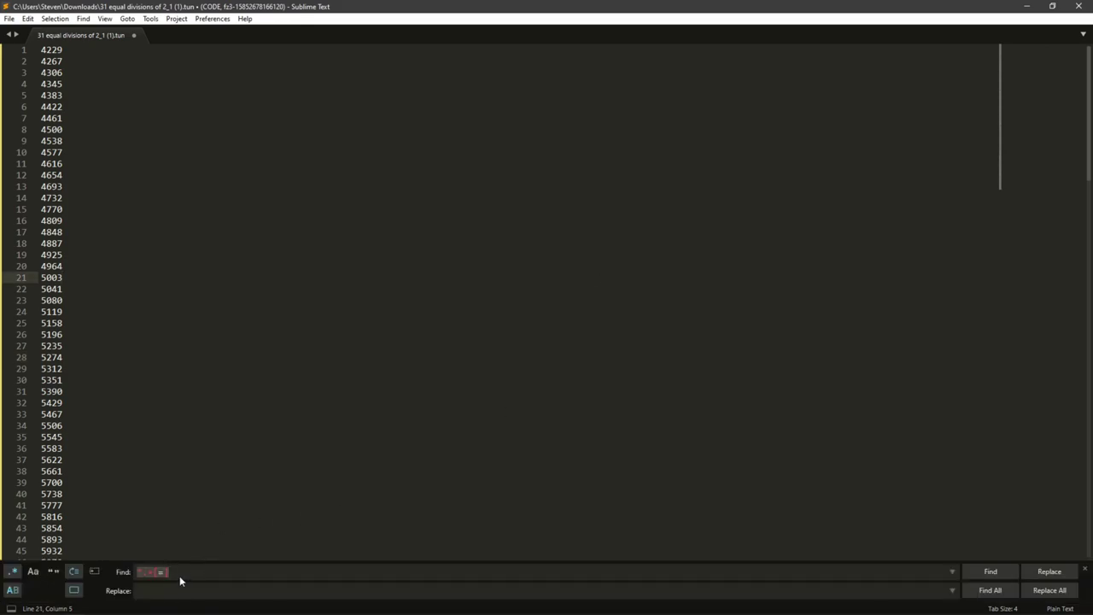
pyautogui.write('[0-9][0-9]$')
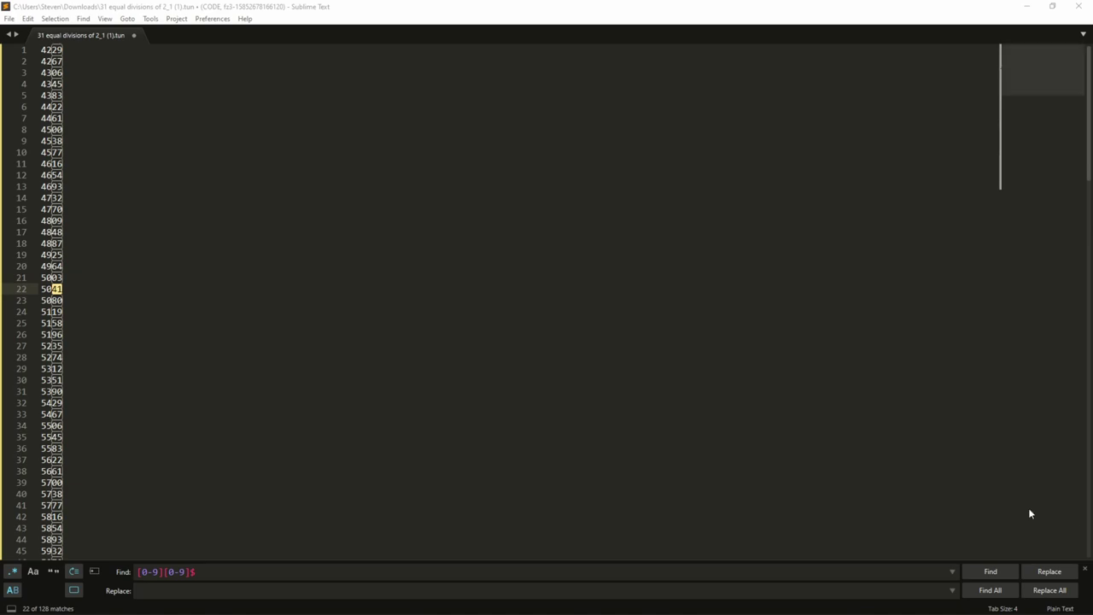
pyautogui.click(237, 591)
pyautogui.write('.$0')
# Step: Undo a test edit on line 7, then Replace All so 4229 becomes 42.29
pyautogui.click(256, 358)
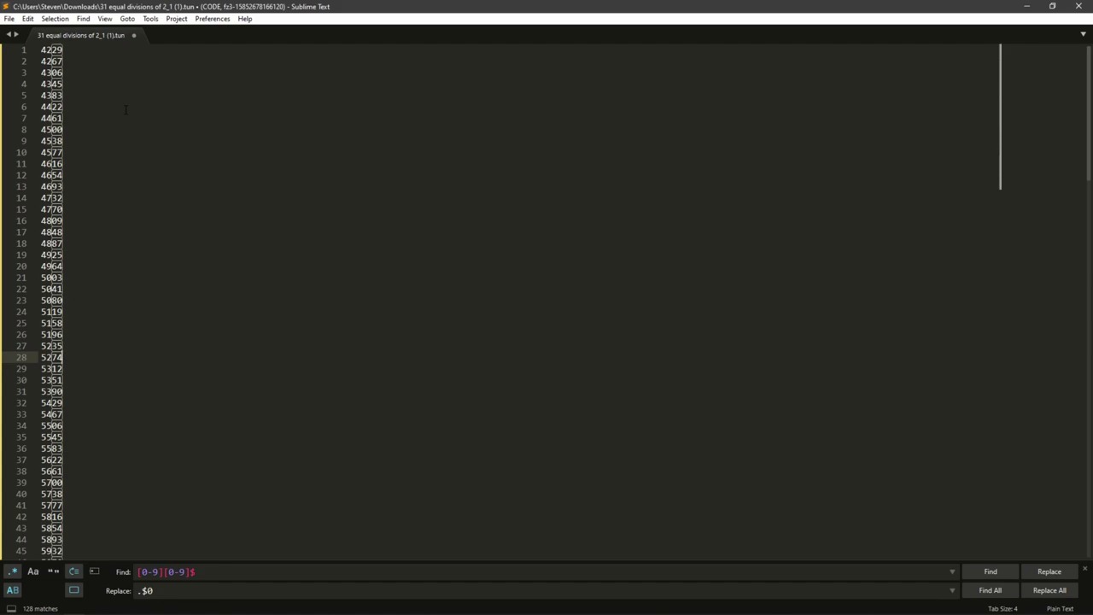
pyautogui.click(180, 119)
pyautogui.write('555')
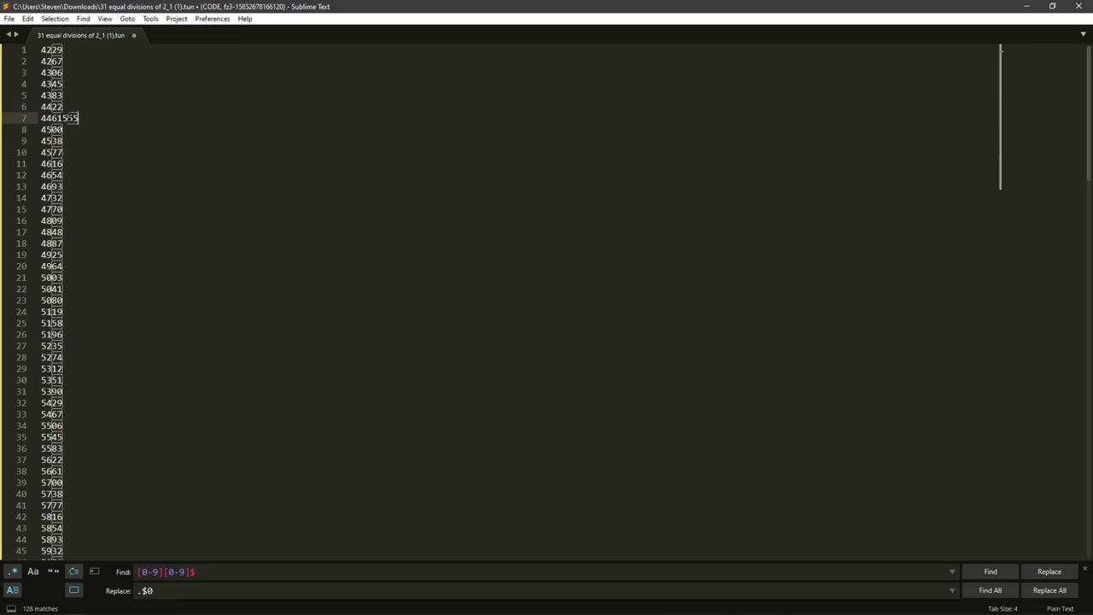
pyautogui.hotkey('ctrl', 'z')
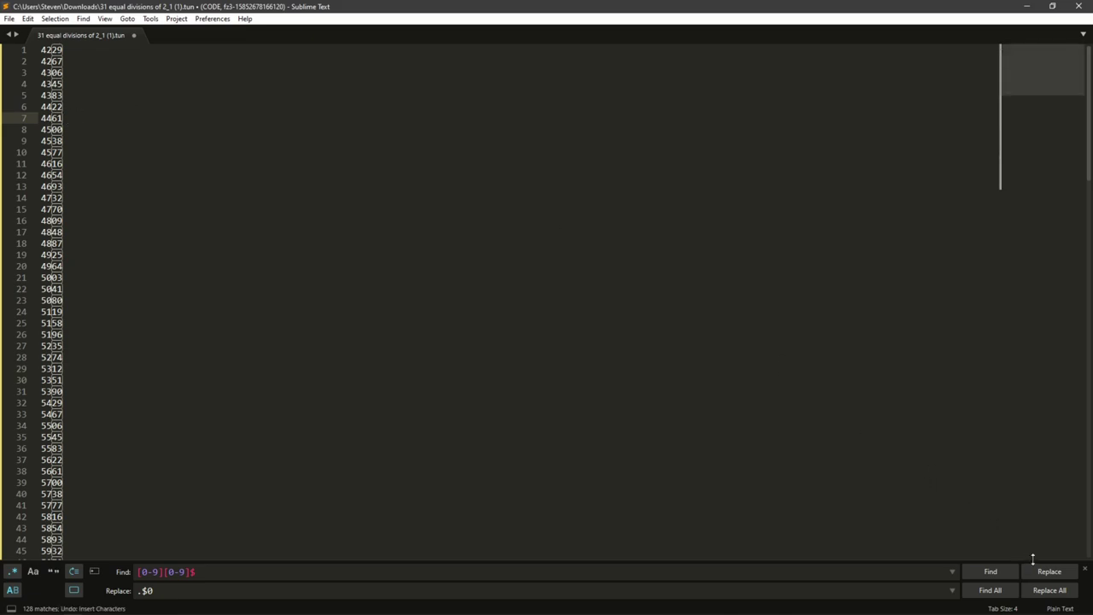
pyautogui.click(1049, 590)
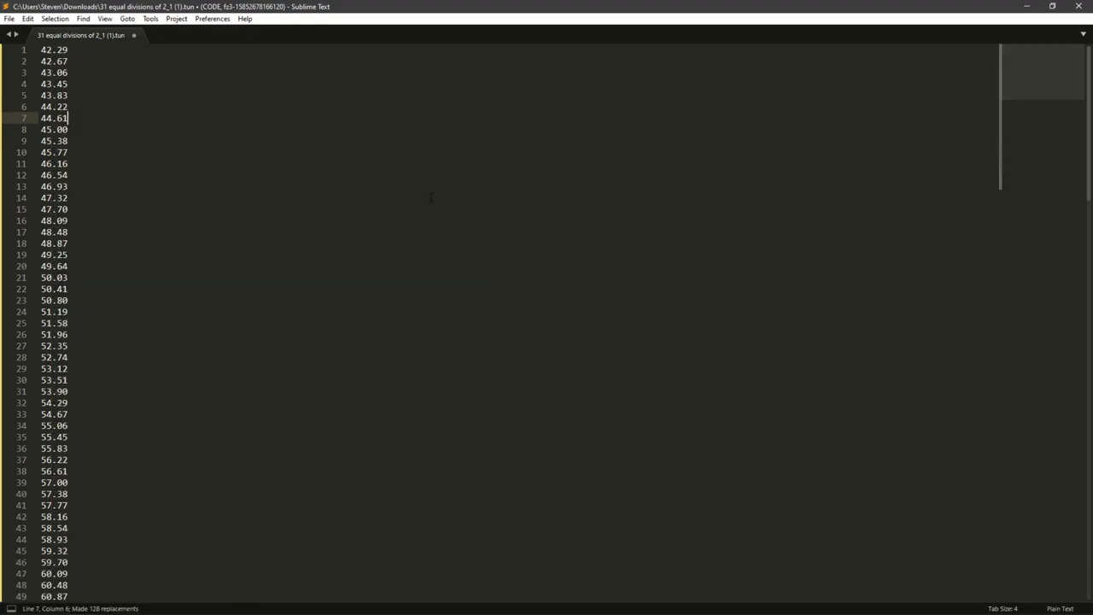
pyautogui.click(278, 142)
pyautogui.scroll(-15, 277, 172)
pyautogui.scroll(20, 278, 173)
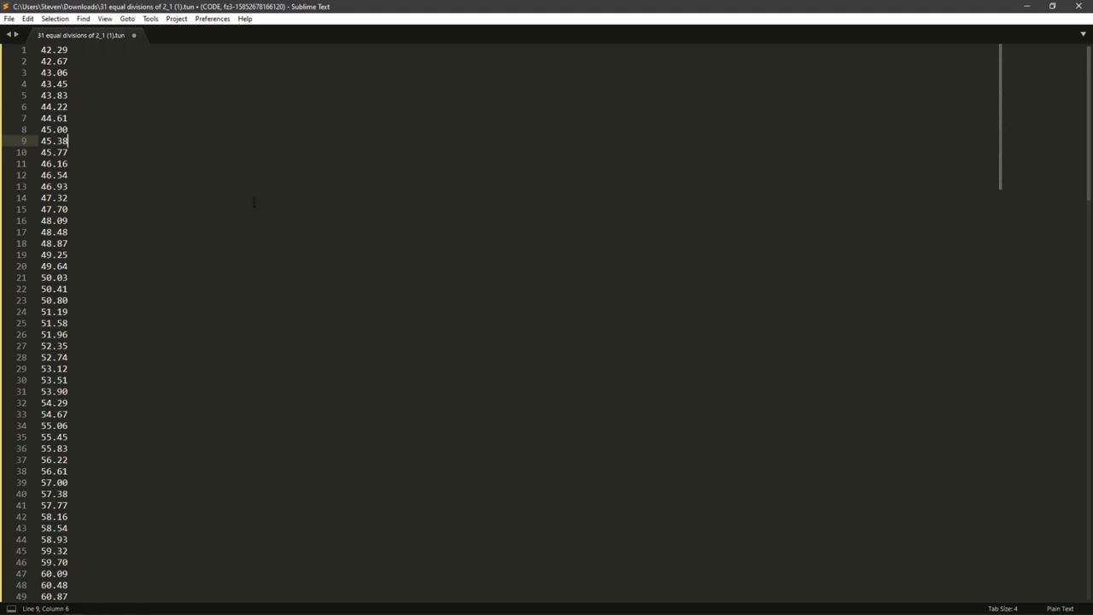
# Step: Save the converted 128-value table in Downloads as '31 equal divisions of 2_1_example.txt'
pyautogui.click(9, 18)
pyautogui.click(49, 132)
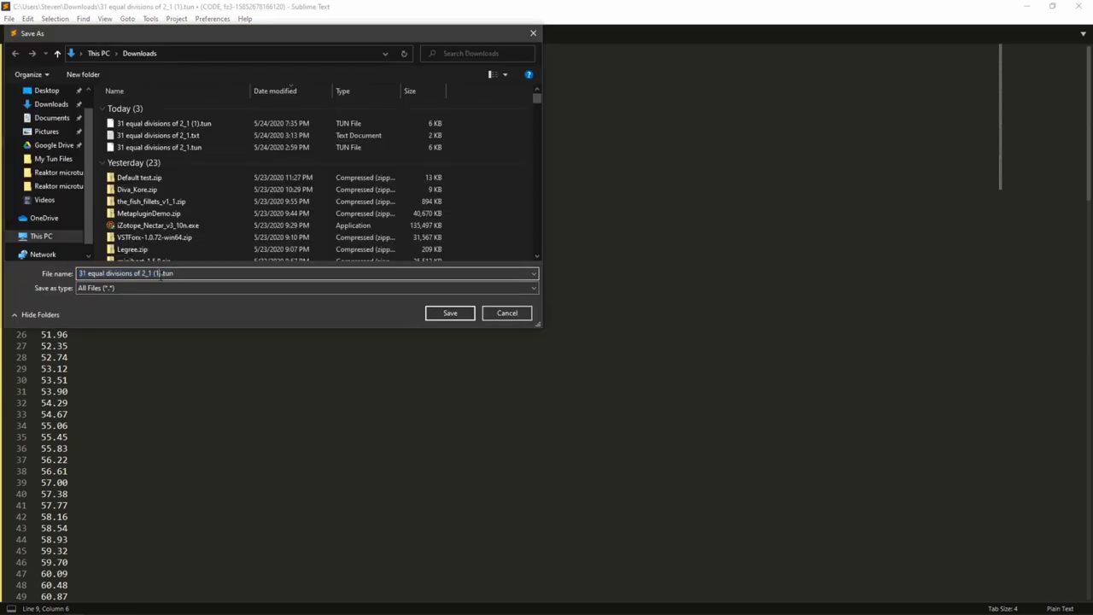
pyautogui.click(208, 271)
pyautogui.press('BackSpace')
pyautogui.press('BackSpace')
pyautogui.write('xt')
pyautogui.press('BackSpace')
pyautogui.press('BackSpace')
pyautogui.press('BackSpace')
pyautogui.press('BackSpace')
pyautogui.write('_example')
pyautogui.click(446, 312)
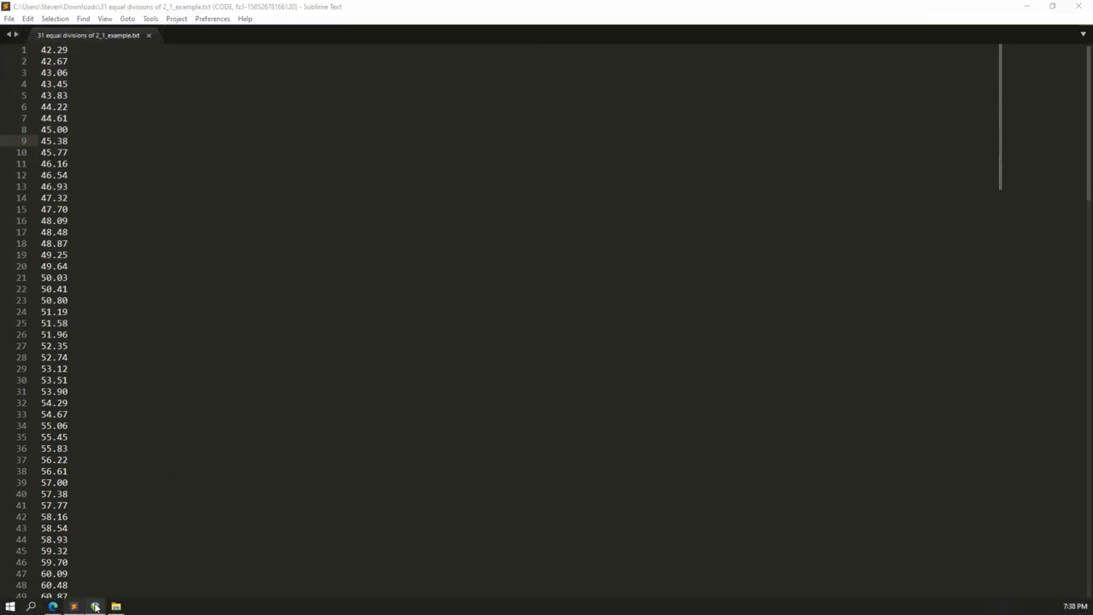
# Step: Copy '31 equal divisions of 2_1_example.txt' from Downloads into the My Tun Files folder
pyautogui.click(115, 608)
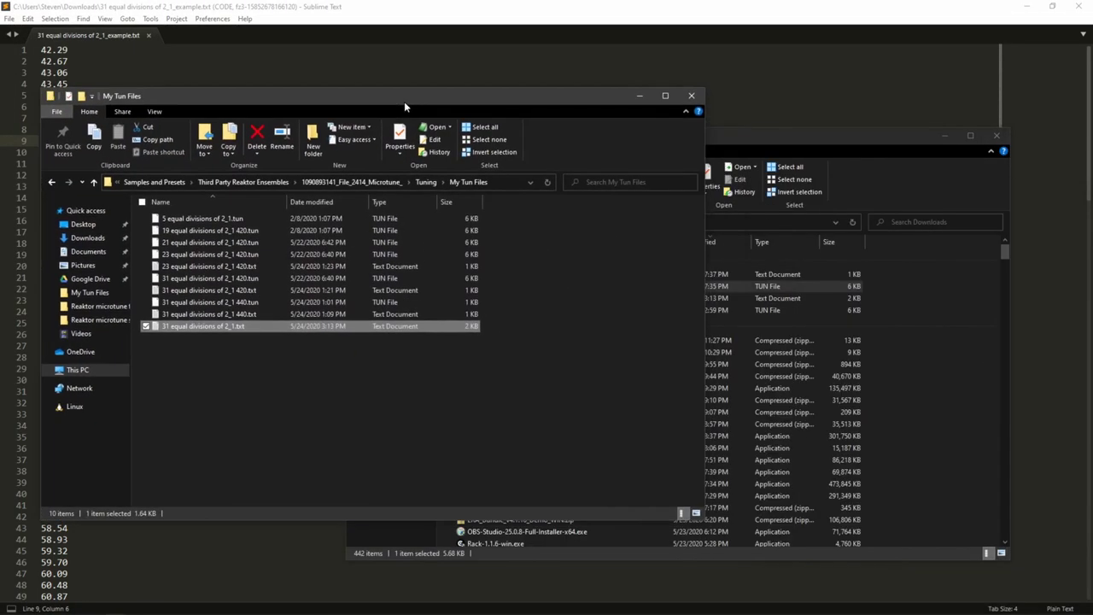
pyautogui.click(892, 129)
pyautogui.moveTo(892, 130); pyautogui.dragTo(892, 122)
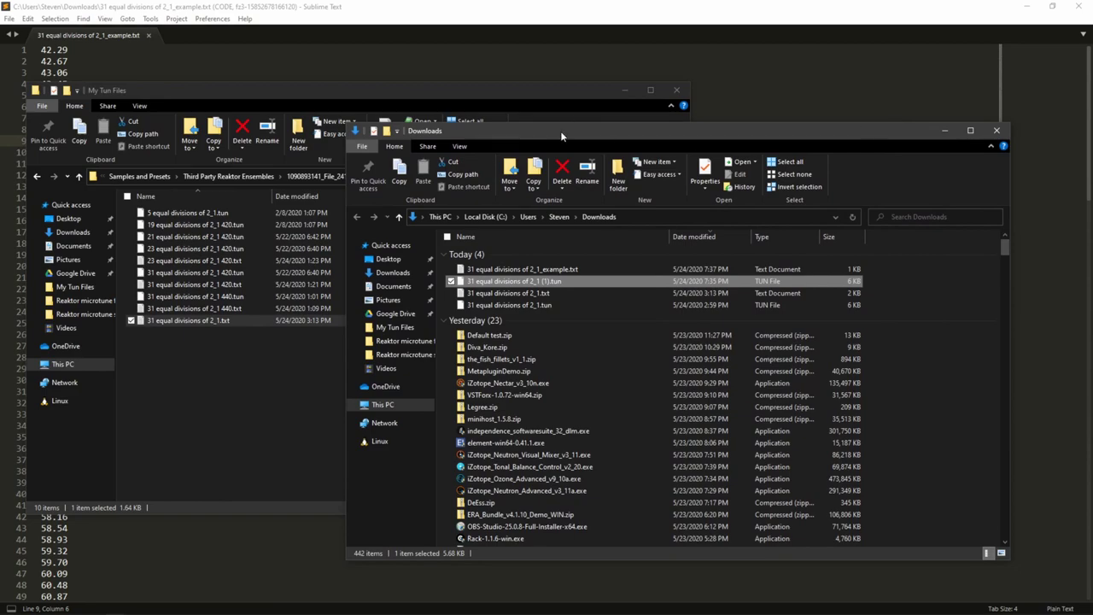
pyautogui.moveTo(560, 130); pyautogui.dragTo(758, 158)
pyautogui.moveTo(717, 298); pyautogui.dragTo(365, 377)
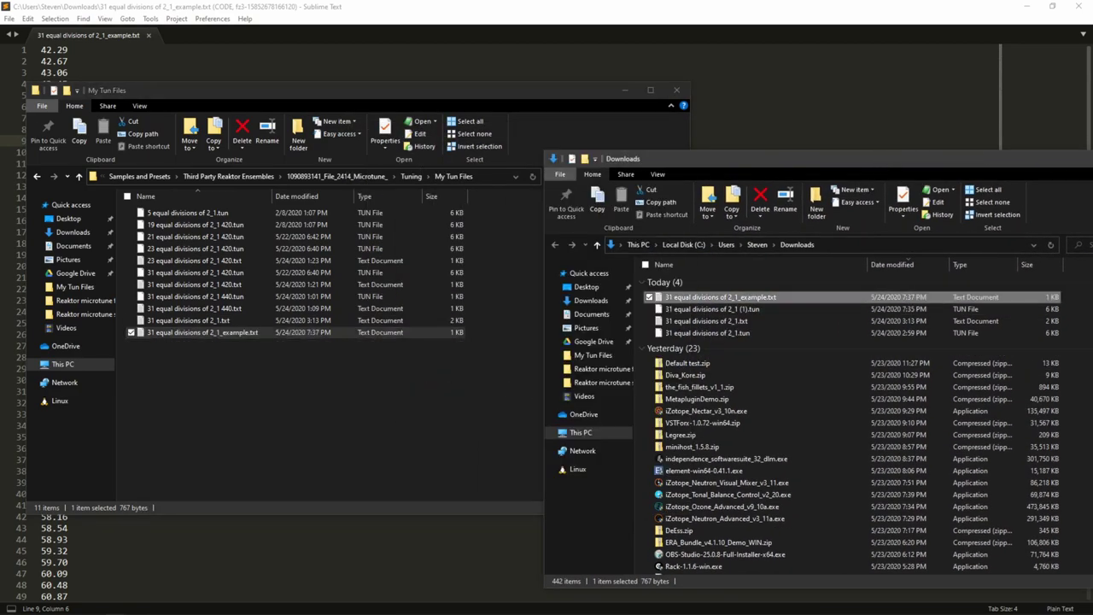
pyautogui.hotkey('ctrl', 'w')
pyautogui.moveTo(328, 97); pyautogui.dragTo(851, 114)
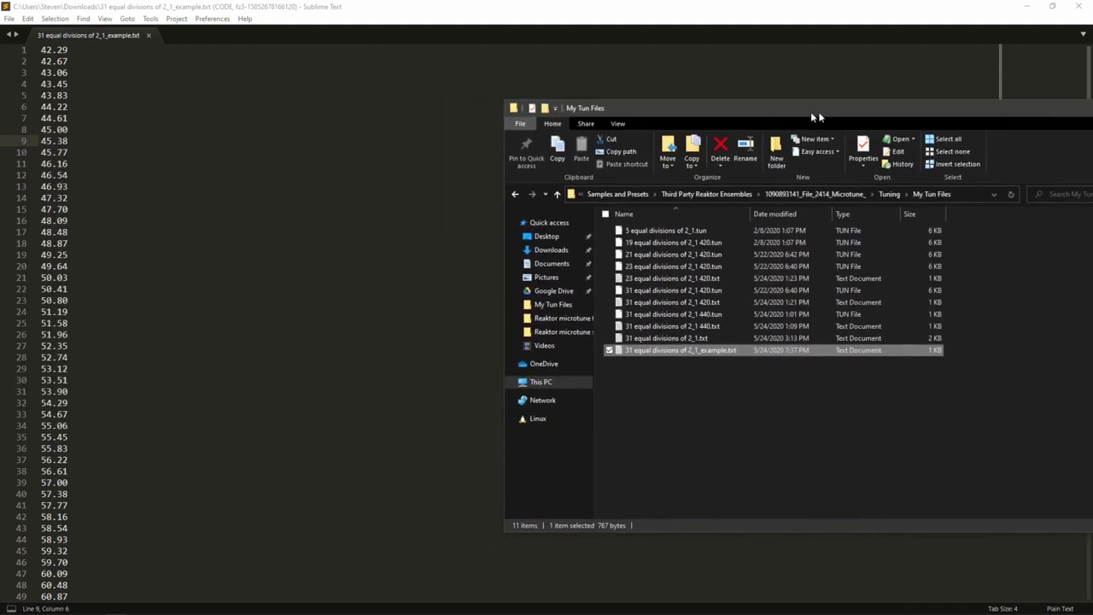
# Step: Return to the REAPER project and open the RazorTest track's Reaktor instance
pyautogui.hotkey('ctrl', 'w')
pyautogui.click(72, 605)
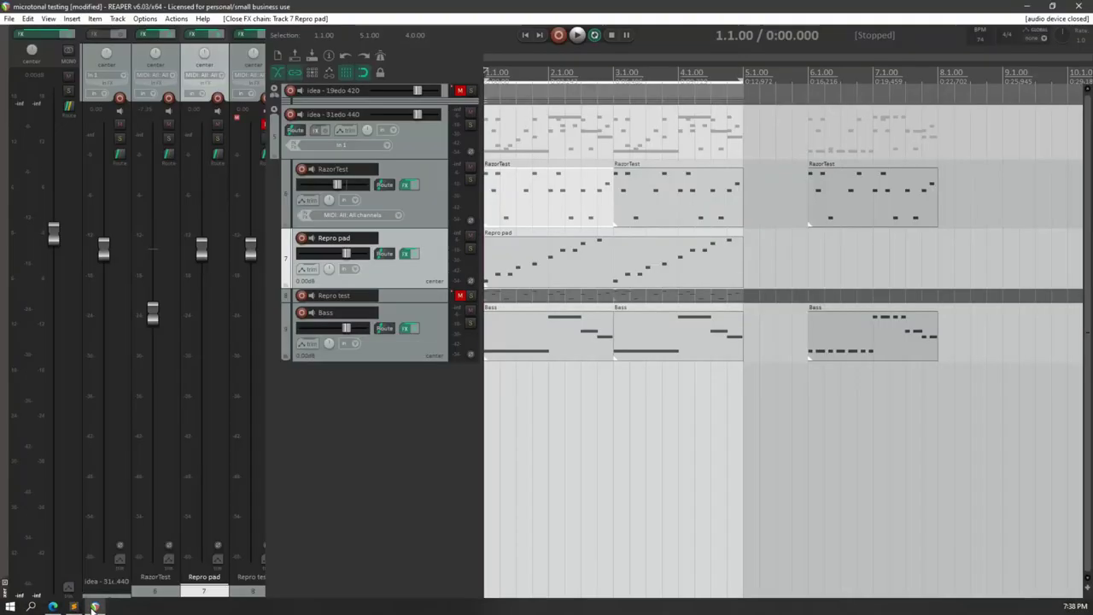
pyautogui.click(406, 256)
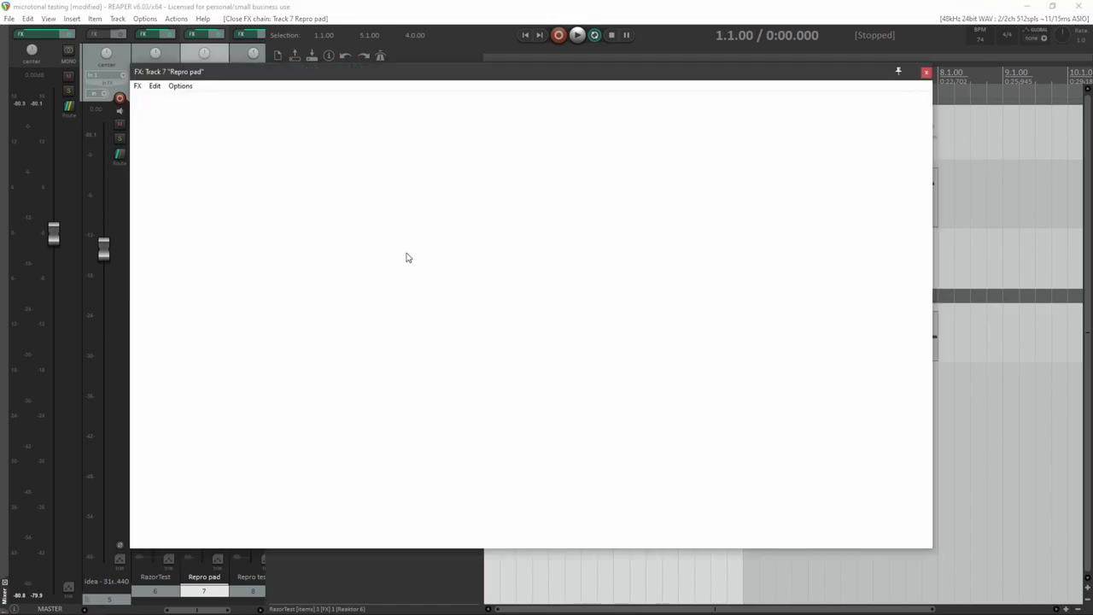
pyautogui.click(925, 74)
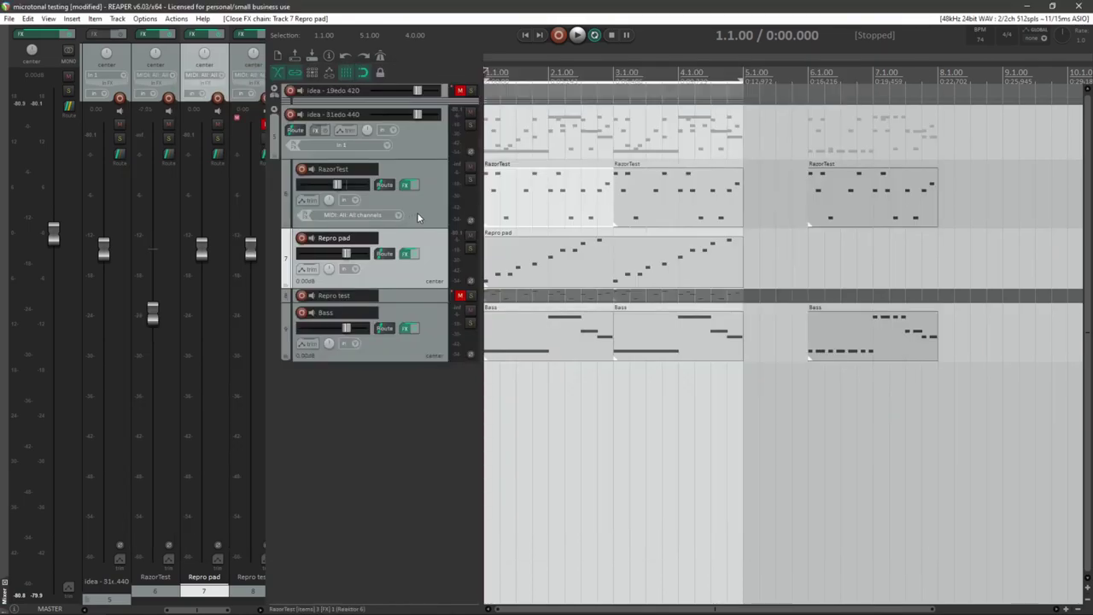
pyautogui.click(405, 186)
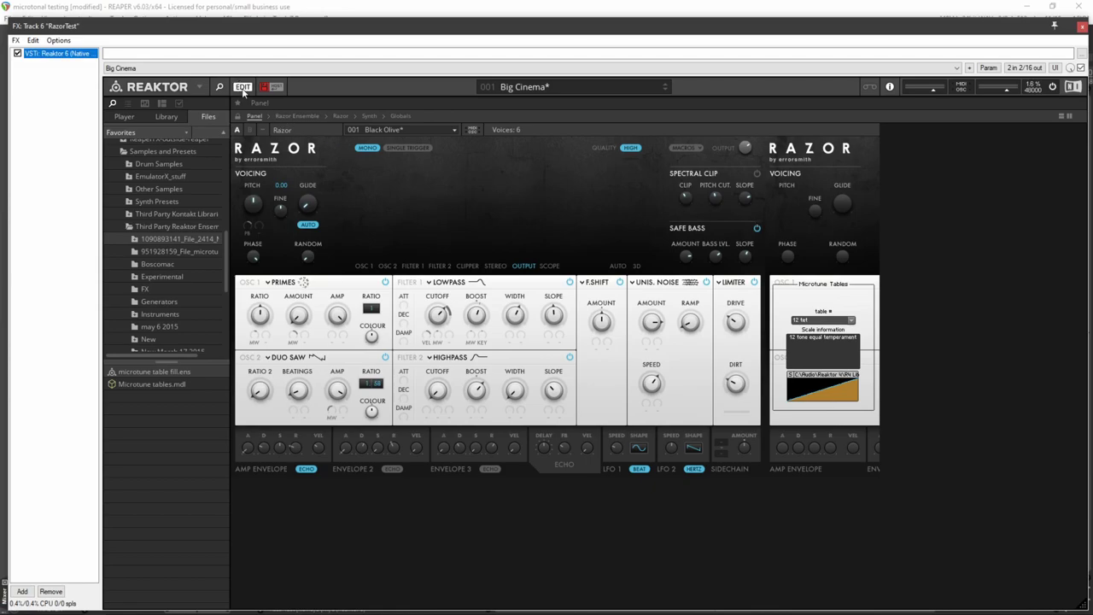
# Step: Load '31 equal divisions of 2_1_example.txt' into Razor's Microtune table
pyautogui.rightClick(816, 391)
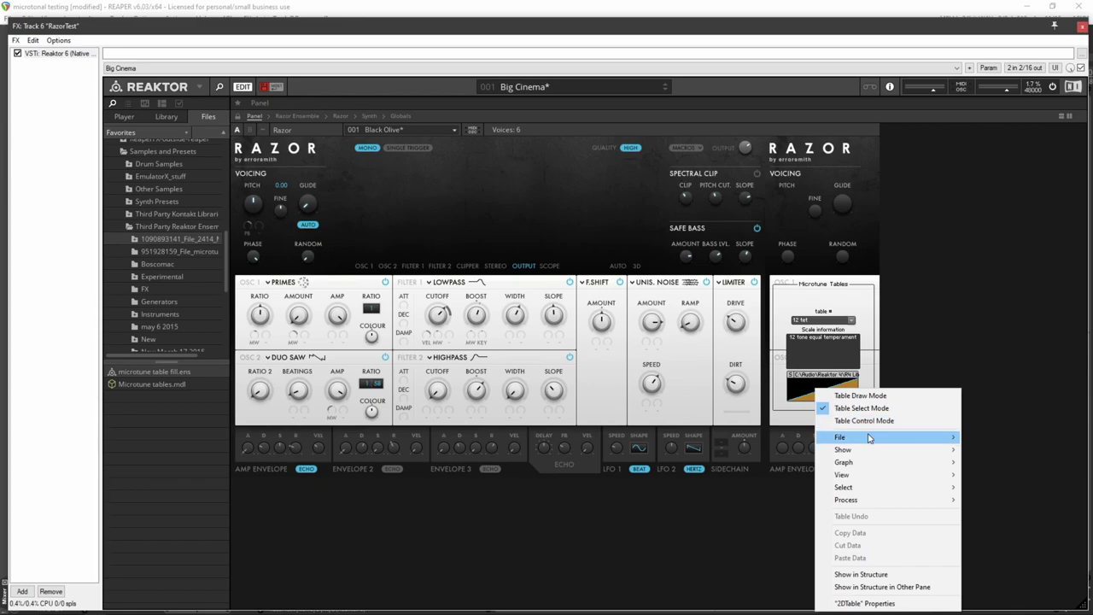
pyautogui.moveTo(870, 439)
pyautogui.click(1019, 443)
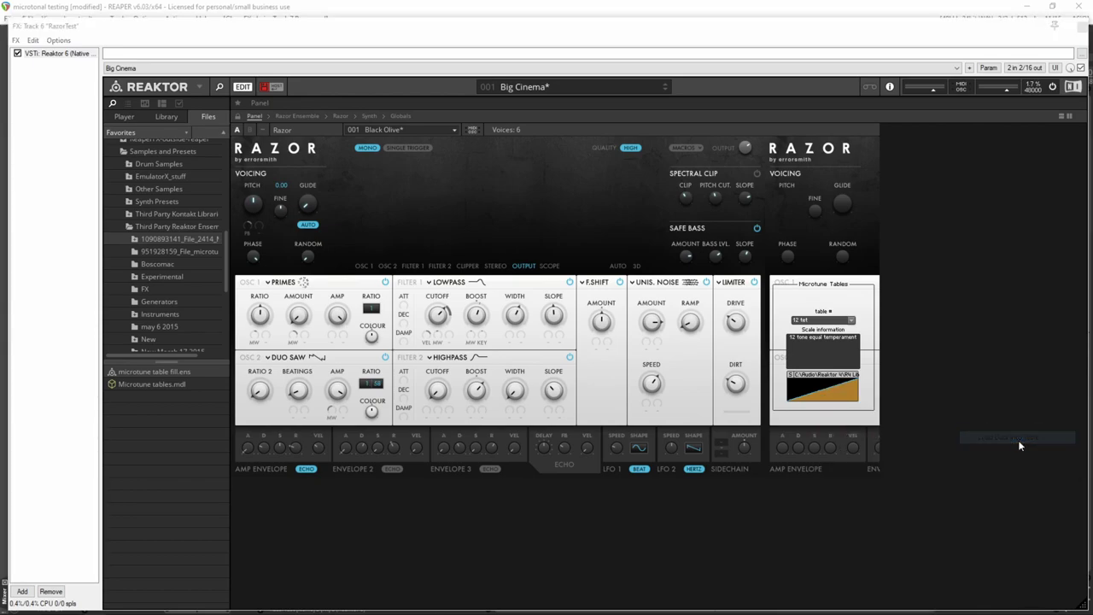
pyautogui.click(426, 291)
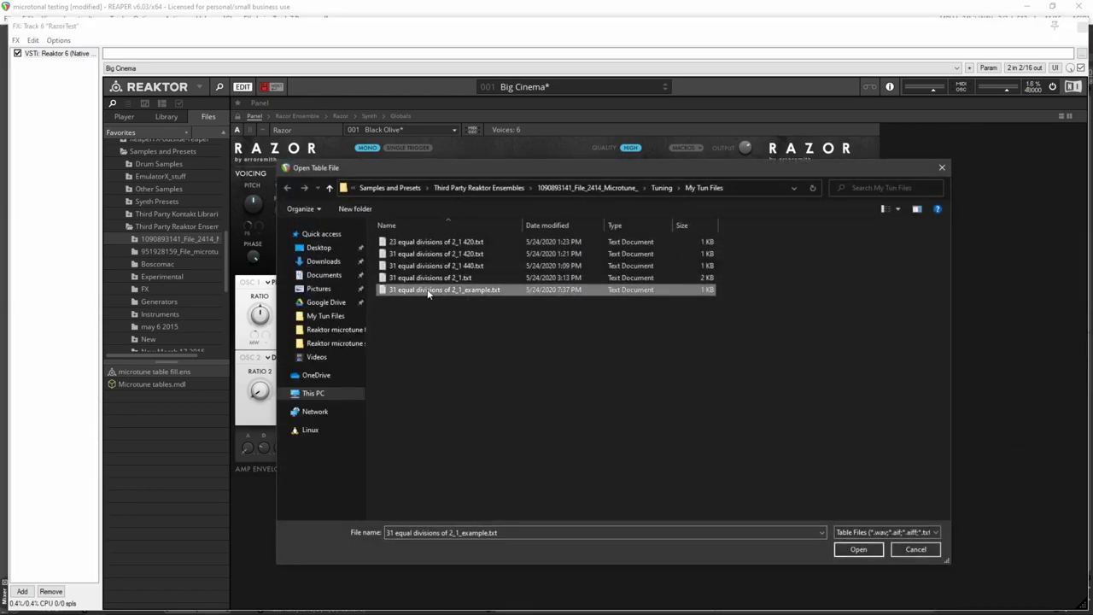
pyautogui.doubleClick(441, 292)
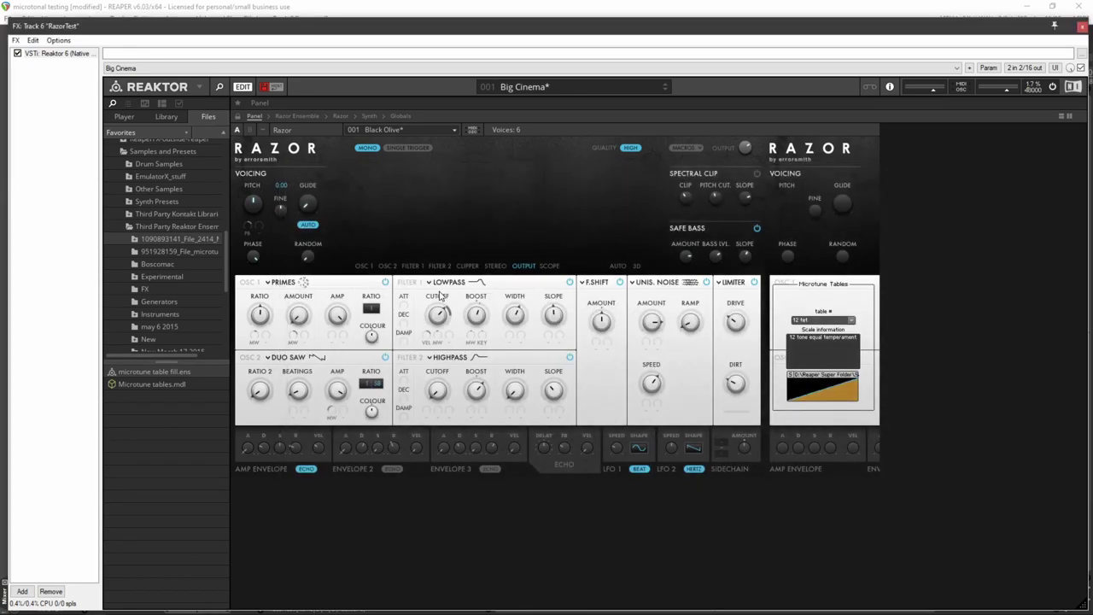
pyautogui.moveTo(606, 34); pyautogui.dragTo(600, 378)
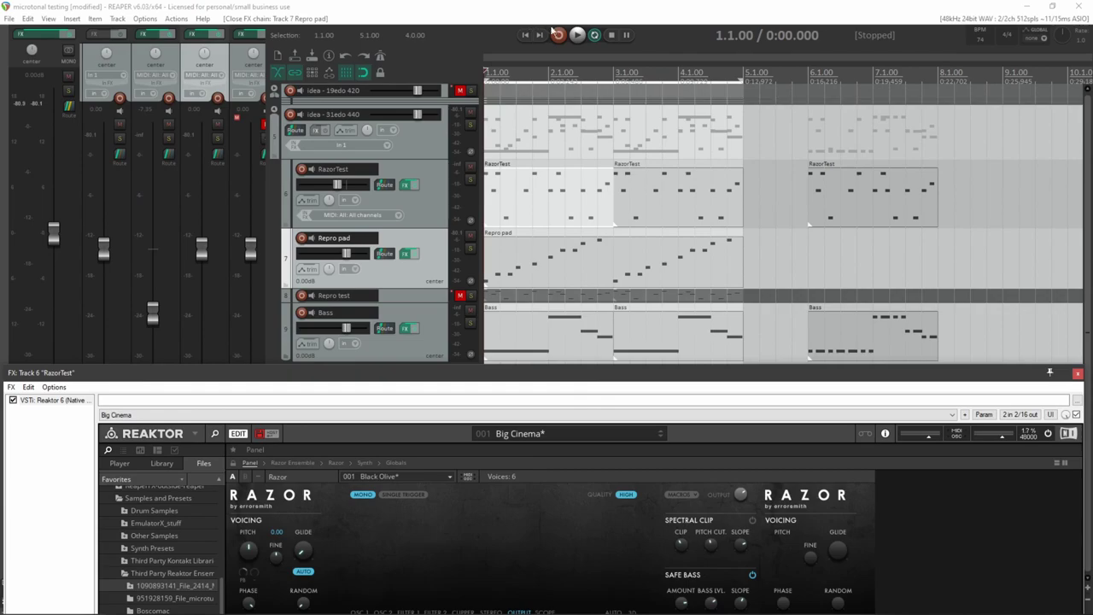
# Step: Play the project briefly to hear Razor with the 31-tone tuning
pyautogui.click(578, 37)
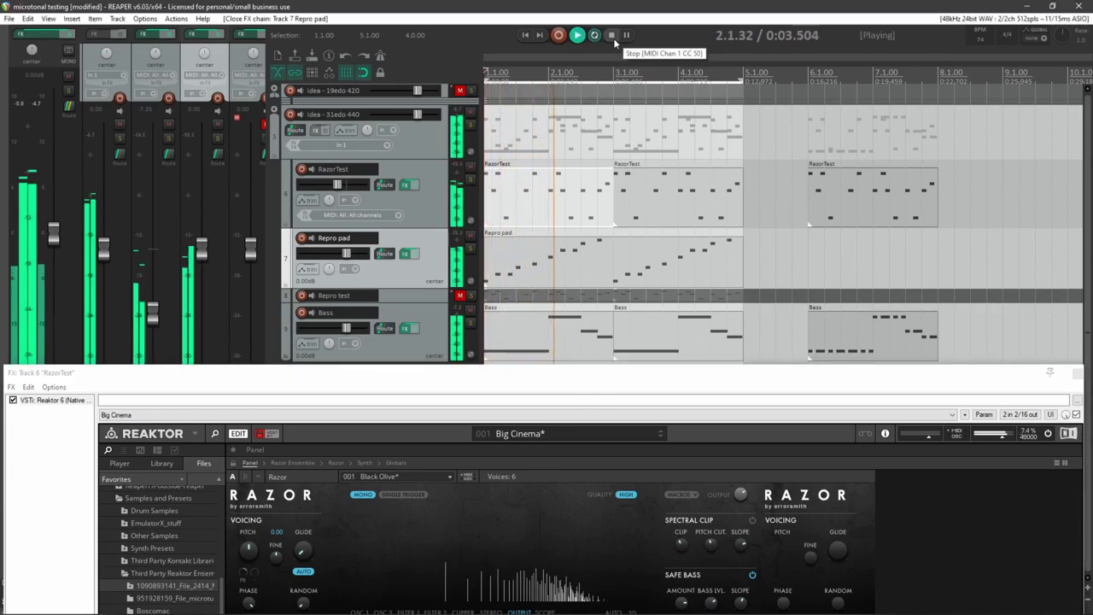
pyautogui.click(611, 35)
pyautogui.moveTo(635, 371); pyautogui.dragTo(610, 43)
# Step: Load '23 equal divisions of 2_1 420.txt' into Razor's Microtune table
pyautogui.rightClick(788, 413)
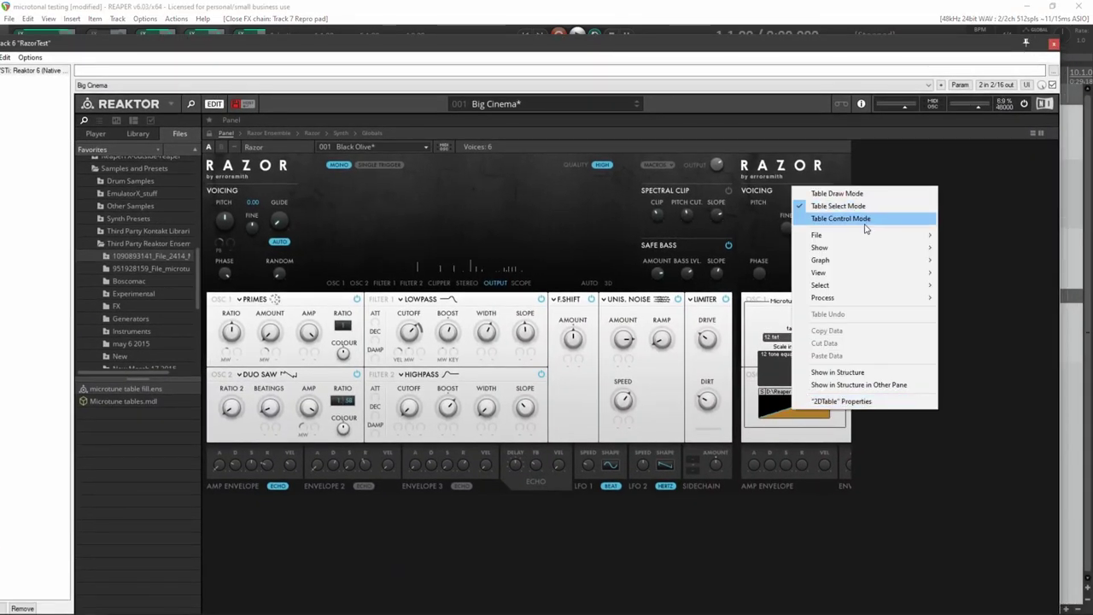
pyautogui.moveTo(860, 240)
pyautogui.click(971, 235)
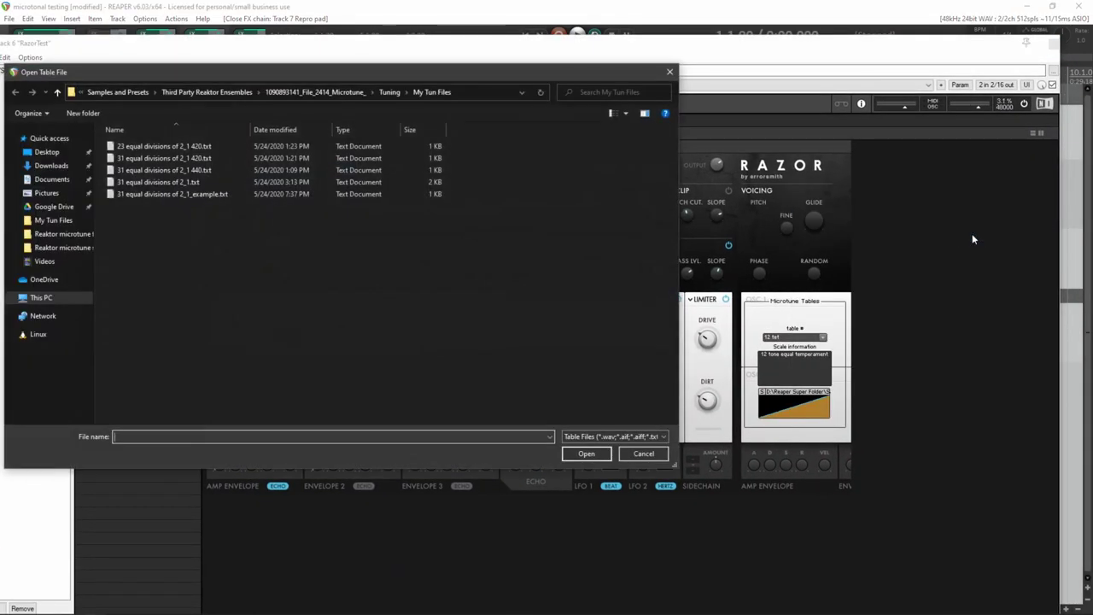
pyautogui.click(289, 148)
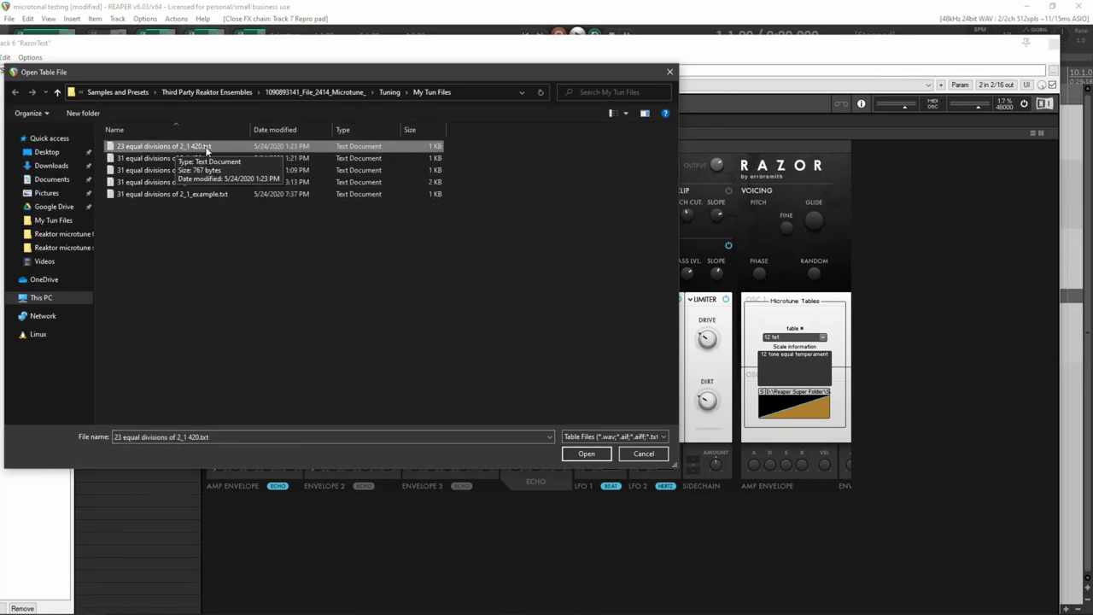
pyautogui.doubleClick(160, 147)
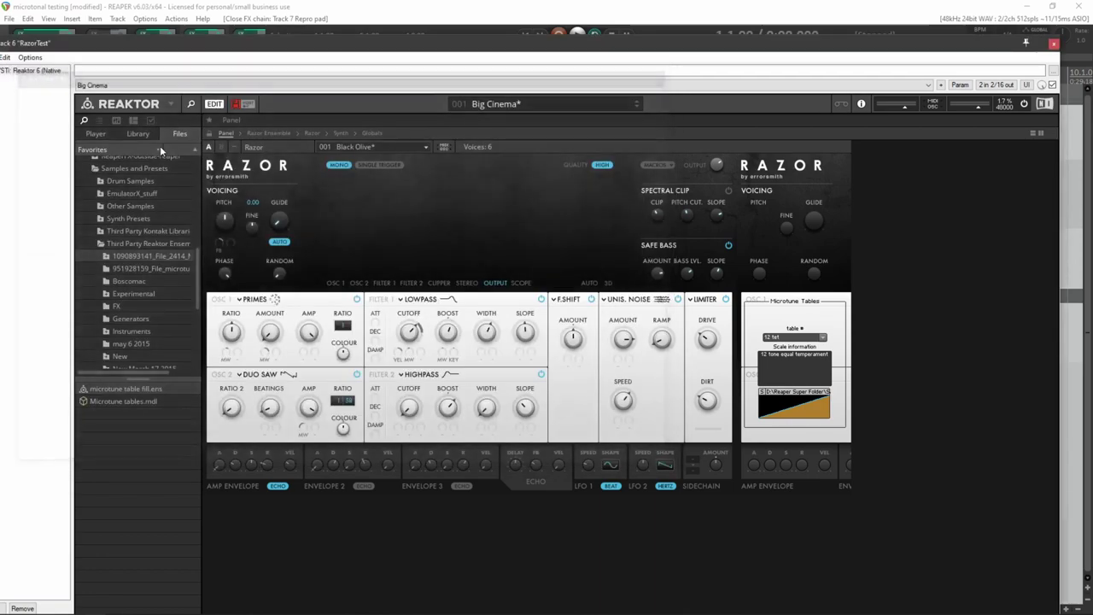
# Step: Audition the 23-tone retuned track in playback, then maximize the Reaktor window
pyautogui.moveTo(291, 49); pyautogui.dragTo(325, 409)
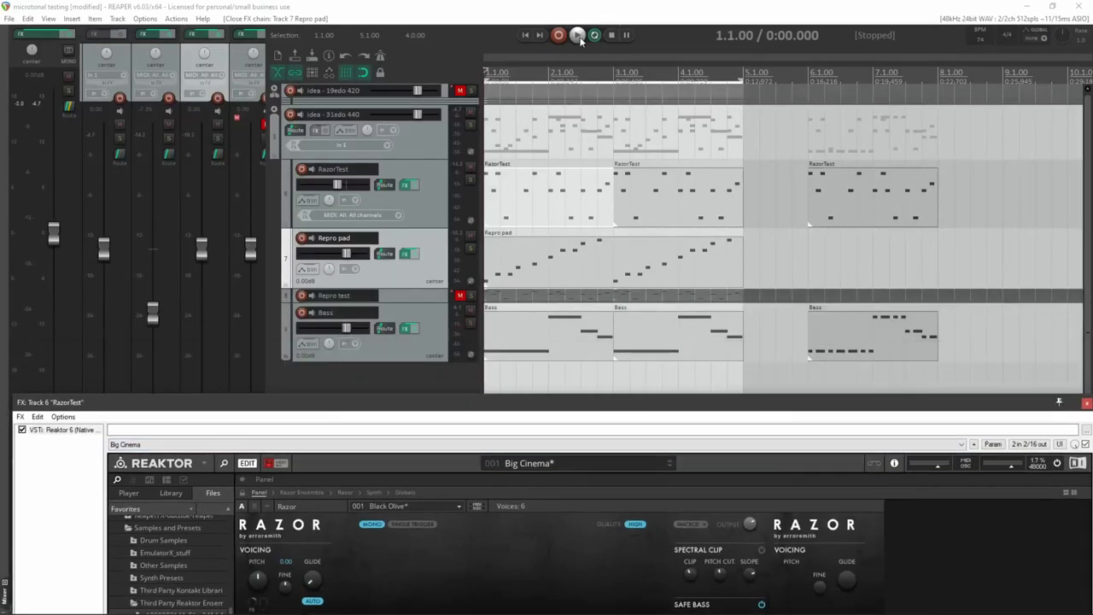
pyautogui.click(577, 35)
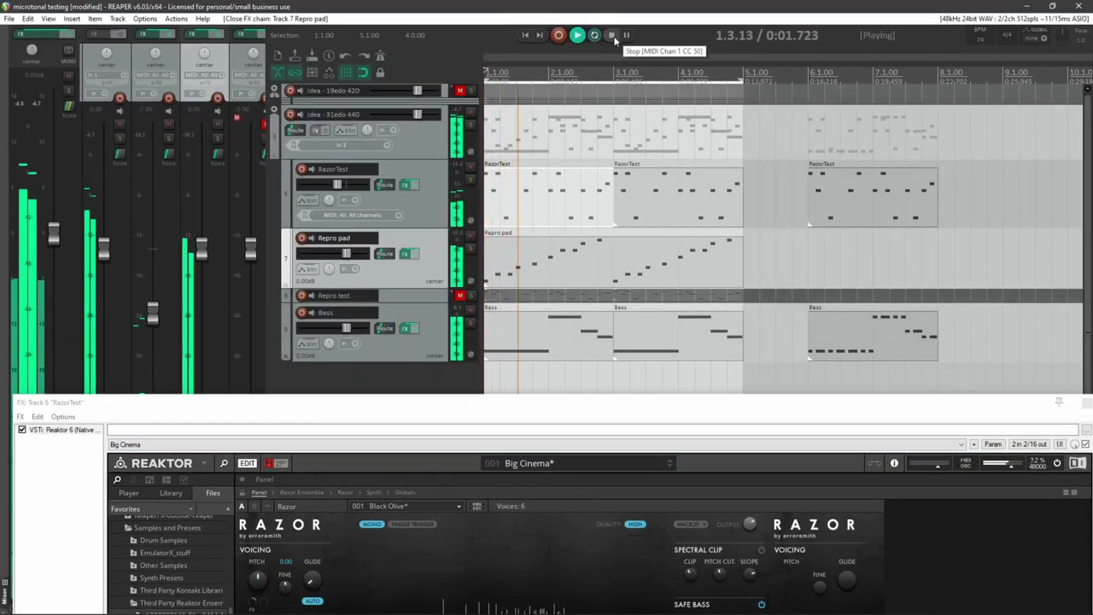
pyautogui.click(612, 36)
pyautogui.doubleClick(854, 401)
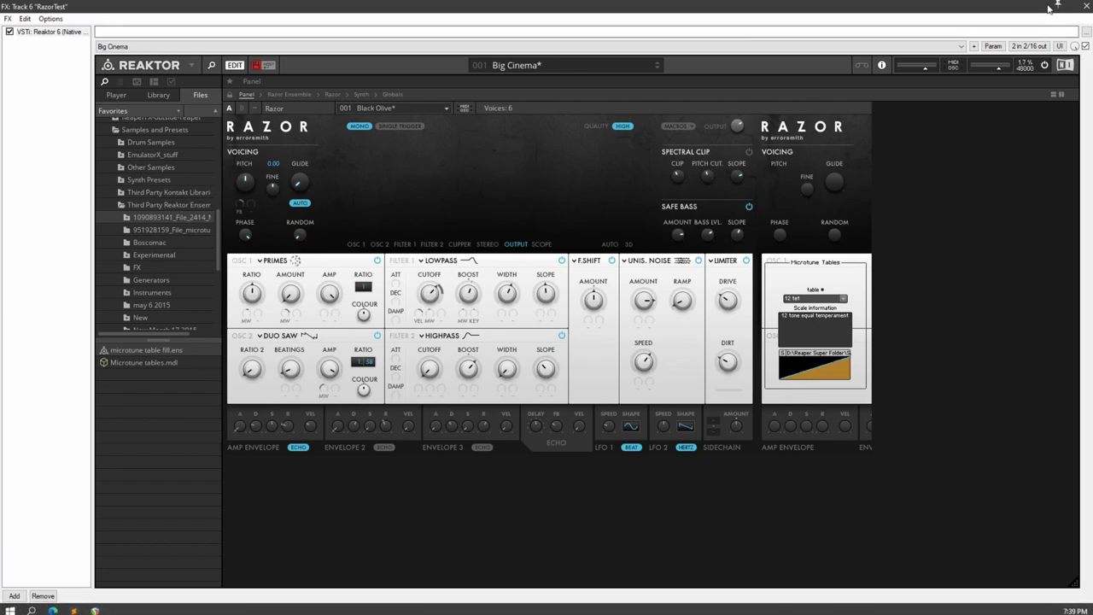
pyautogui.moveTo(692, 6)
pyautogui.mouseDown()
pyautogui.moveTo(691, 235)
pyautogui.moveTo(695, 3)
pyautogui.mouseUp()
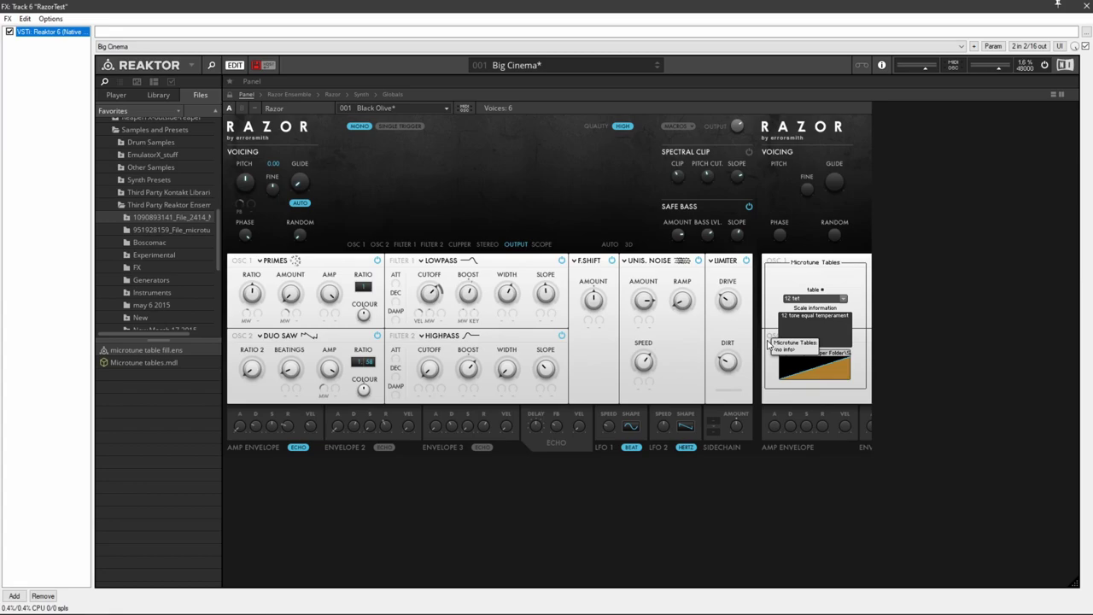
pyautogui.click(938, 220)
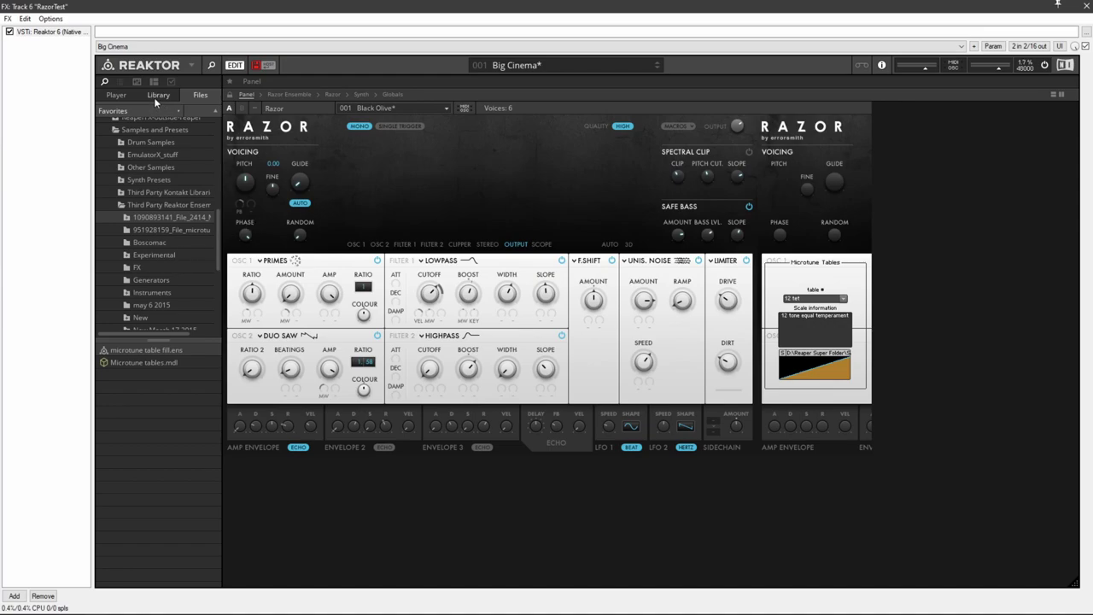
# Step: Load the Kontour ensemble in place of Razor and open its structure in edit mode
pyautogui.click(115, 95)
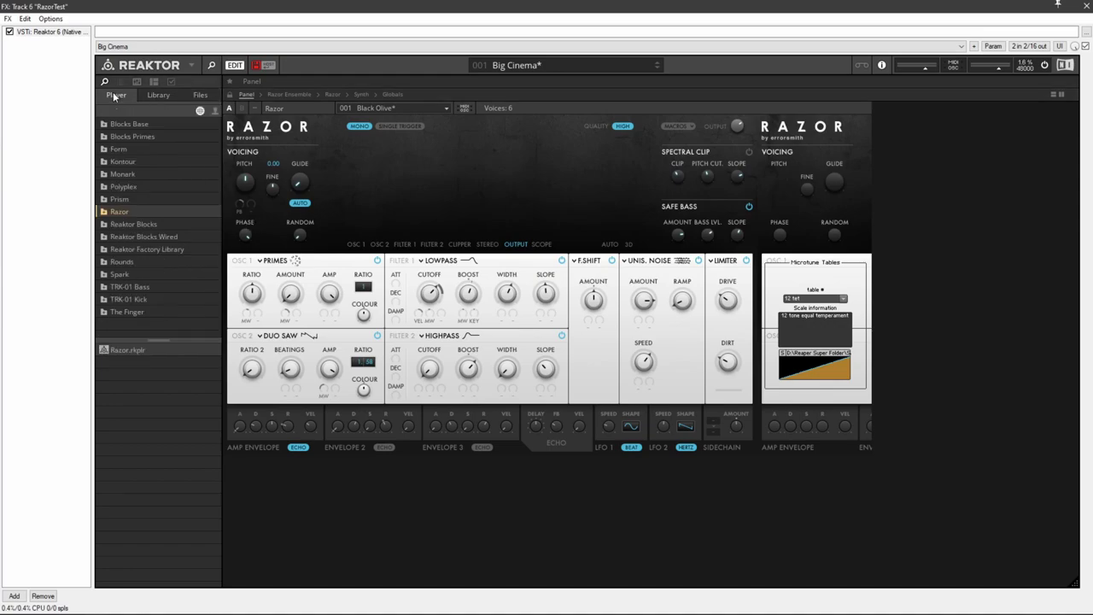
pyautogui.doubleClick(124, 162)
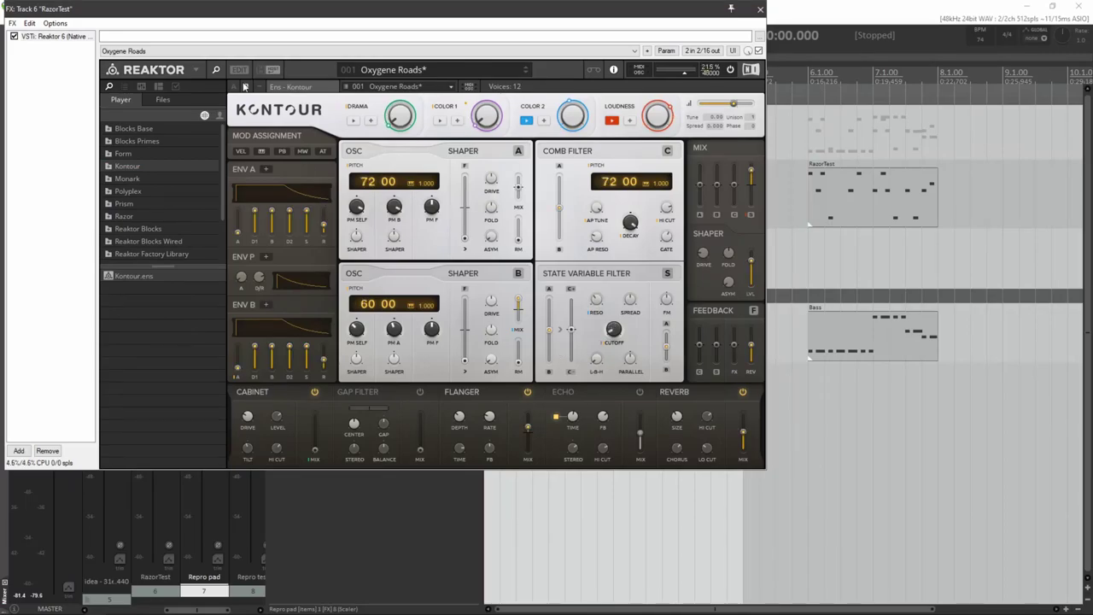
pyautogui.click(243, 72)
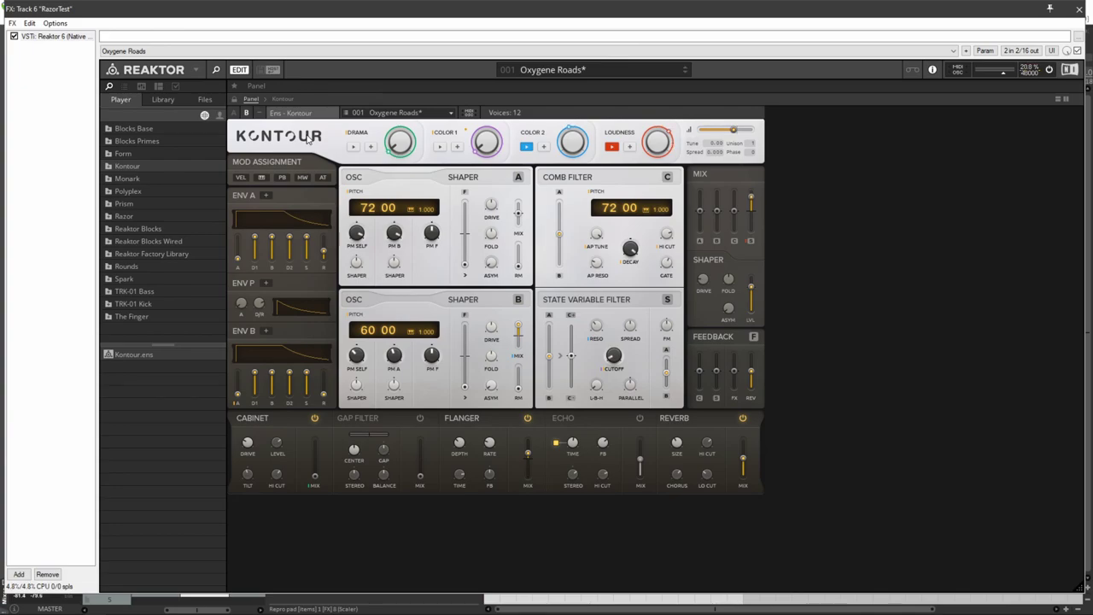
pyautogui.click(282, 98)
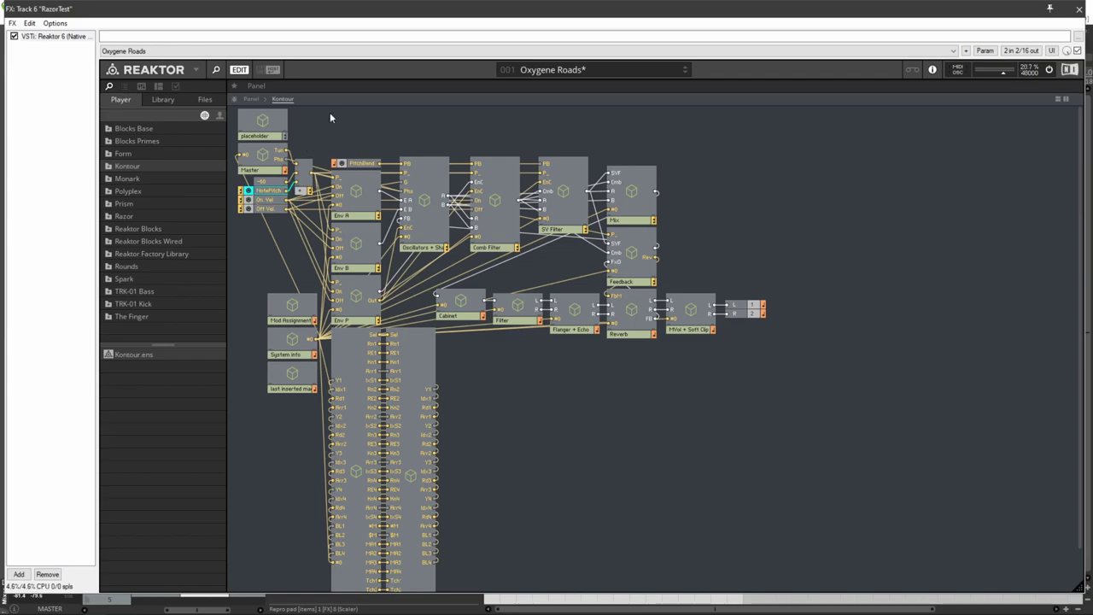
# Step: Move Kontour's processing modules right and the info modules lower to clear space beside Master
pyautogui.moveTo(329, 113); pyautogui.dragTo(761, 524)
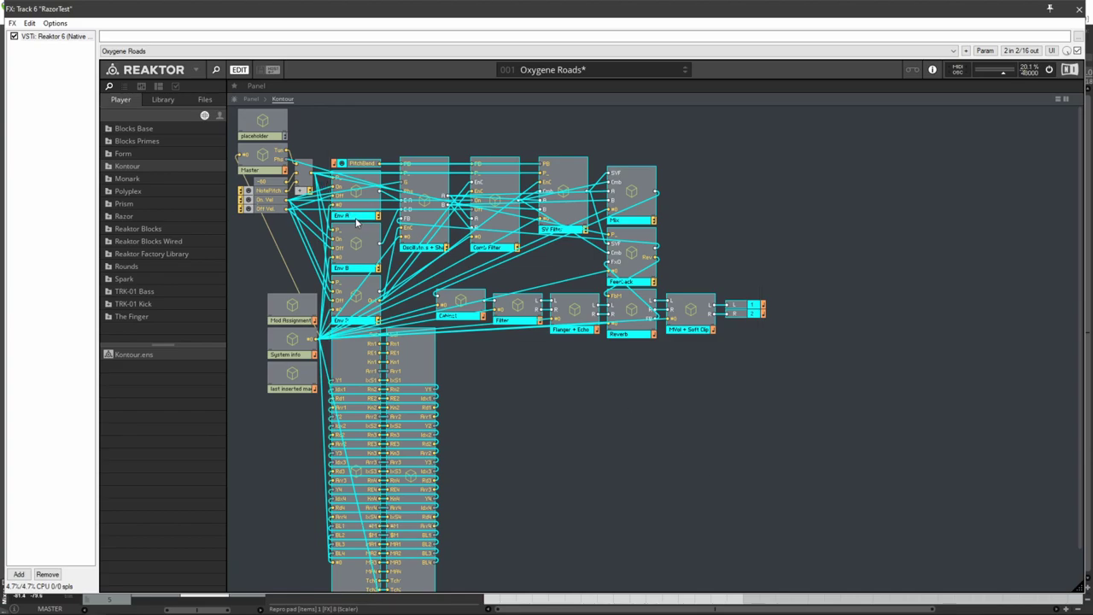
pyautogui.moveTo(357, 247); pyautogui.dragTo(545, 265)
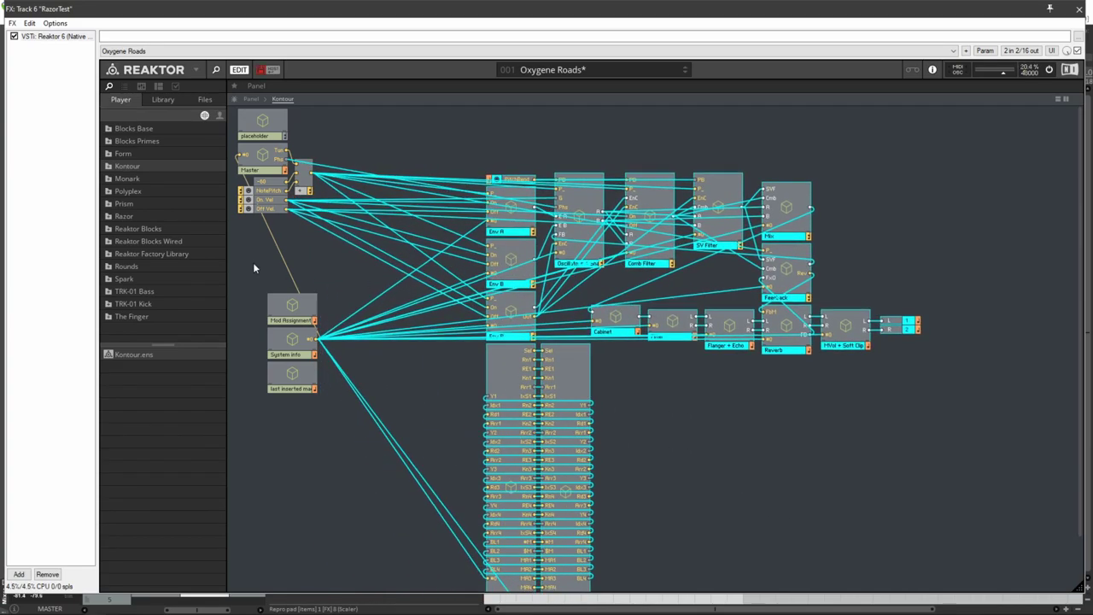
pyautogui.moveTo(252, 262)
pyautogui.mouseDown()
pyautogui.moveTo(318, 384)
pyautogui.moveTo(316, 405)
pyautogui.mouseUp()
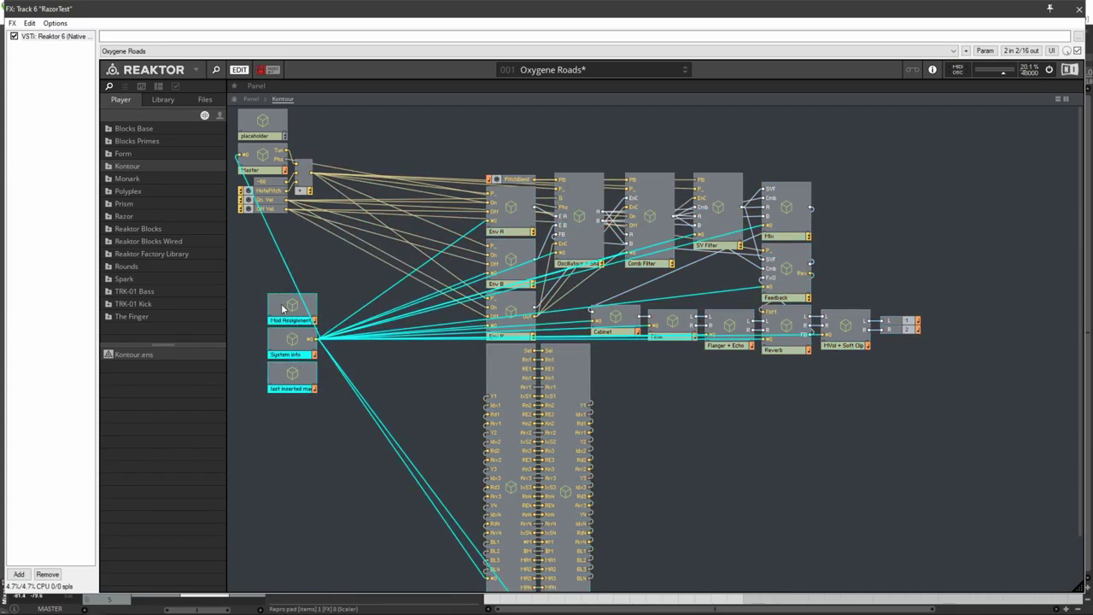
pyautogui.moveTo(282, 311); pyautogui.dragTo(253, 376)
pyautogui.moveTo(304, 179); pyautogui.dragTo(369, 181)
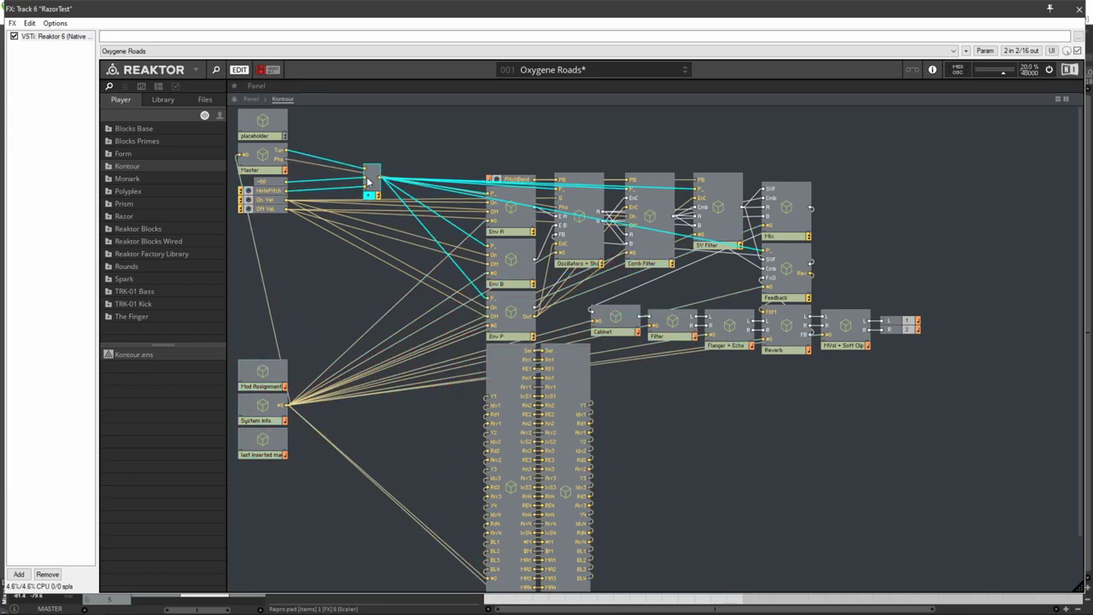
# Step: Drop Microtune (equal).mdl from the microtune folder into Kontour's structure
pyautogui.click(203, 100)
pyautogui.click(180, 234)
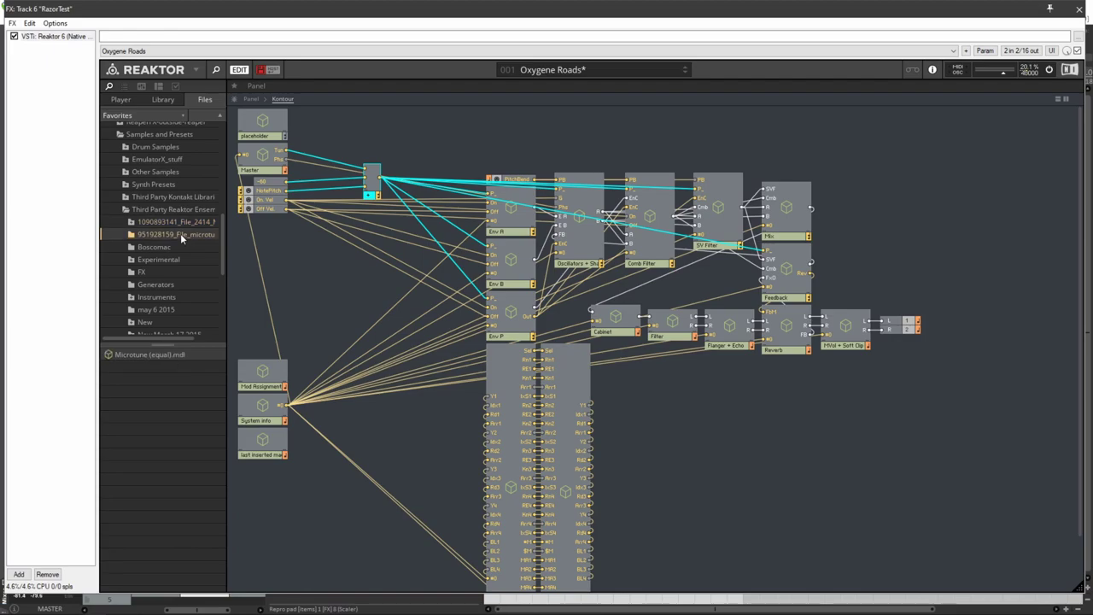
pyautogui.click(150, 353)
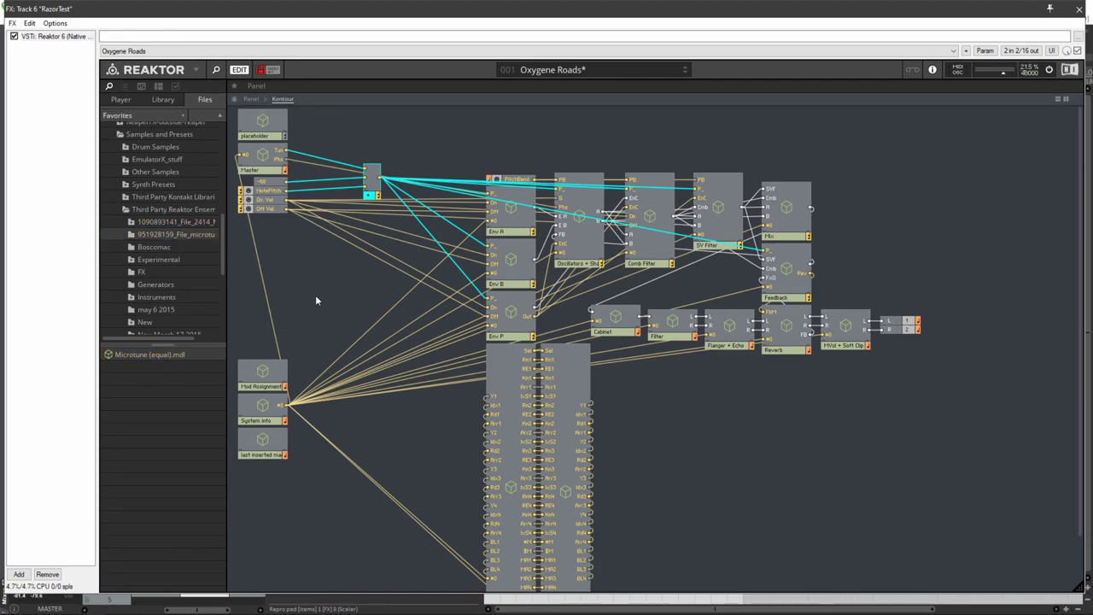
pyautogui.moveTo(315, 300); pyautogui.dragTo(319, 266)
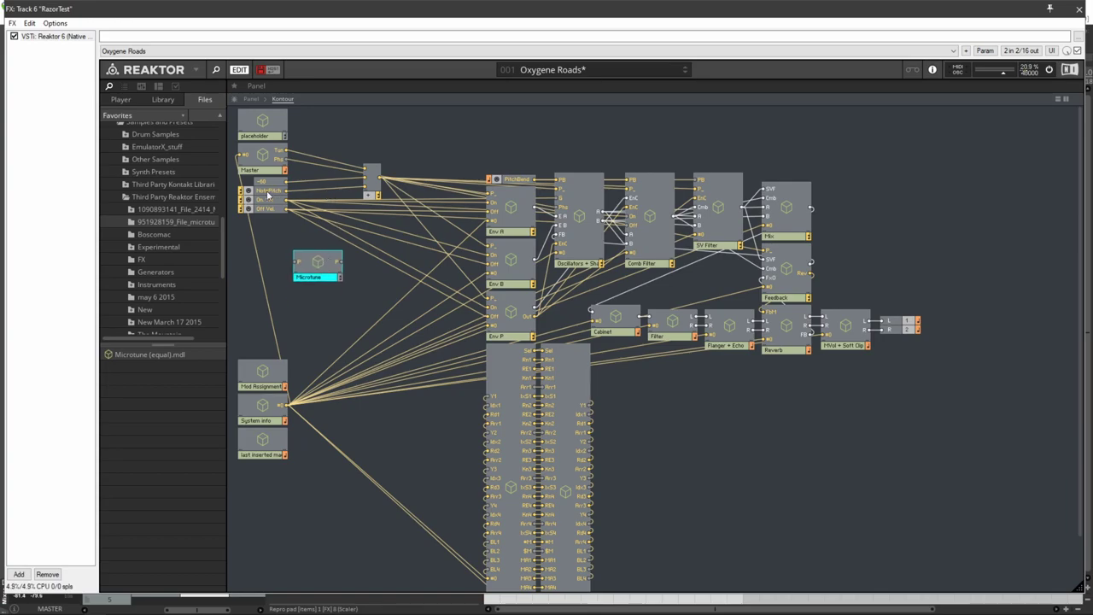
# Step: Route Master's NotePitch through the Microtune macro, then go back to the panel
pyautogui.moveTo(273, 191); pyautogui.dragTo(372, 189)
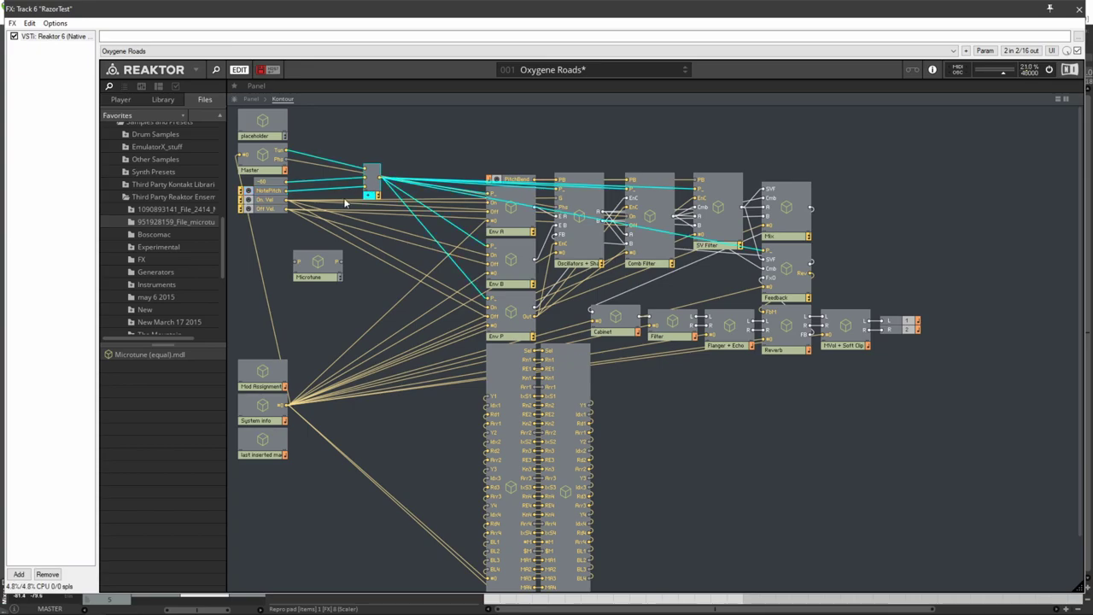
pyautogui.moveTo(315, 266); pyautogui.dragTo(318, 222)
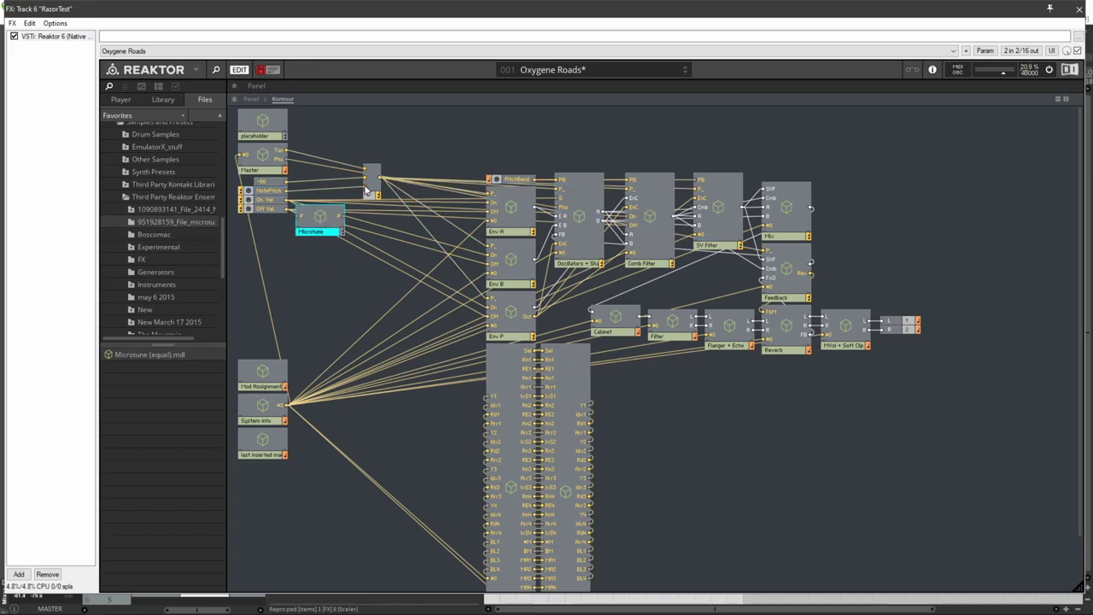
pyautogui.moveTo(367, 184); pyautogui.dragTo(325, 198)
pyautogui.click(251, 99)
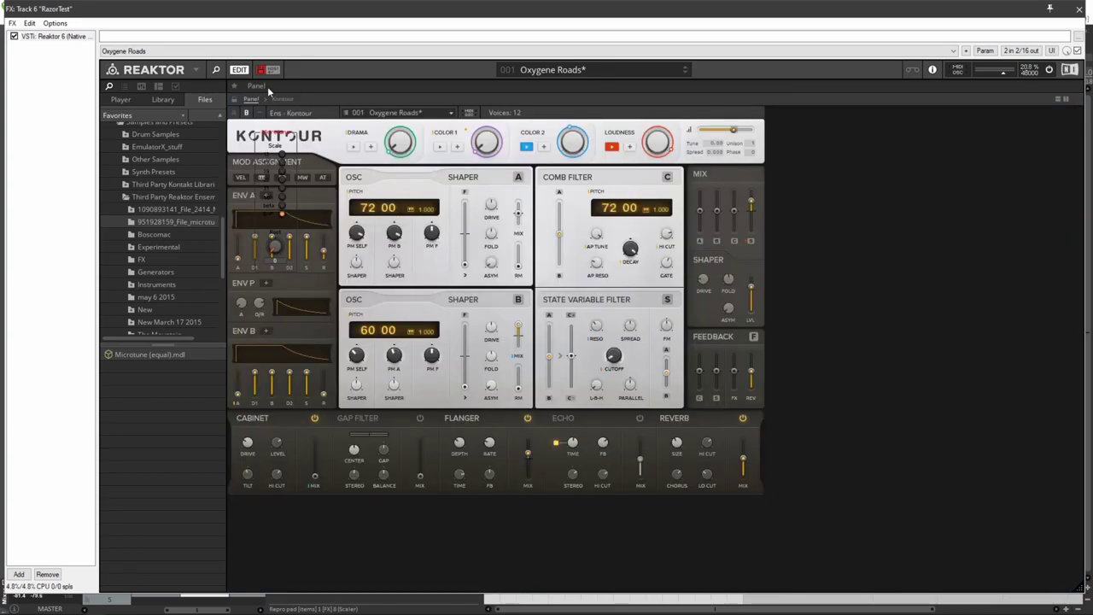
# Step: Place the Microtune scale display beside Kontour's MIX section and leave edit mode
pyautogui.click(234, 99)
pyautogui.moveTo(277, 138); pyautogui.dragTo(781, 174)
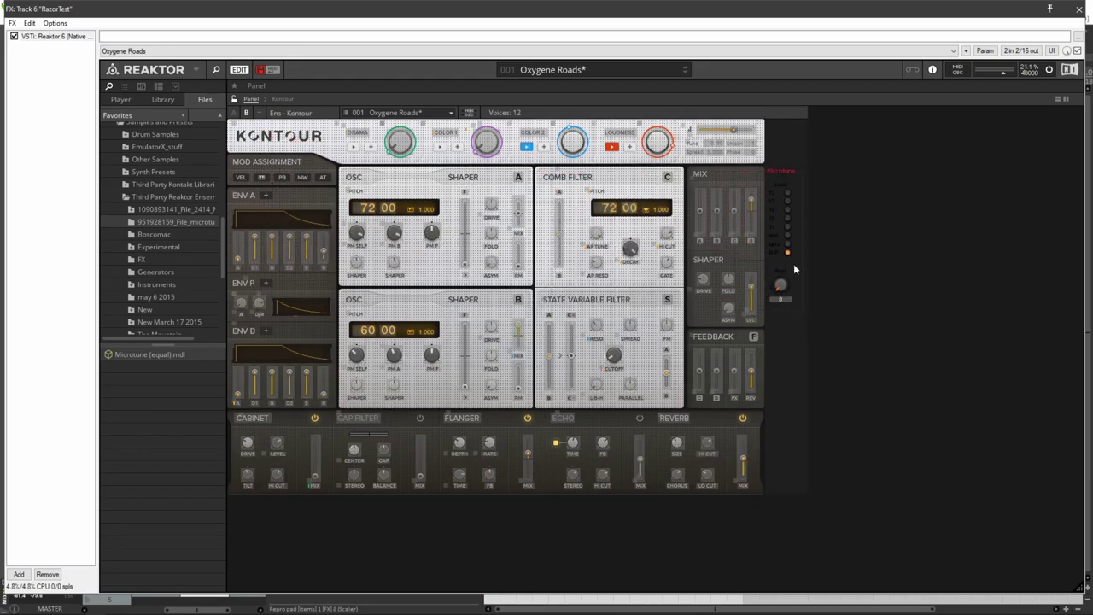
pyautogui.click(239, 70)
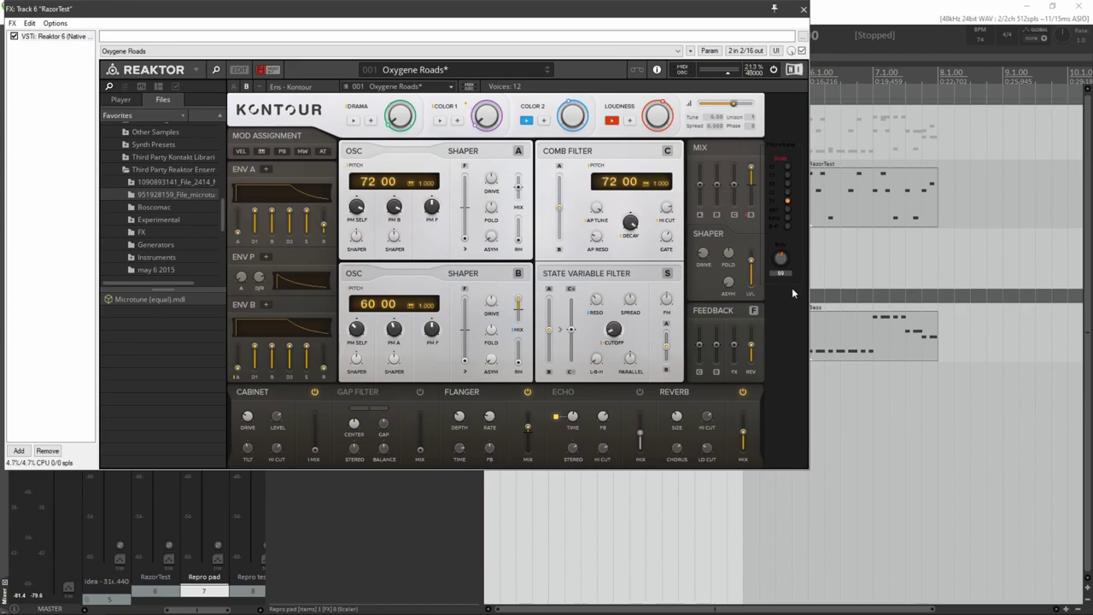
# Step: Play the project while switching to a different microtune scale, then stop and maximize
pyautogui.moveTo(509, 14); pyautogui.dragTo(485, 203)
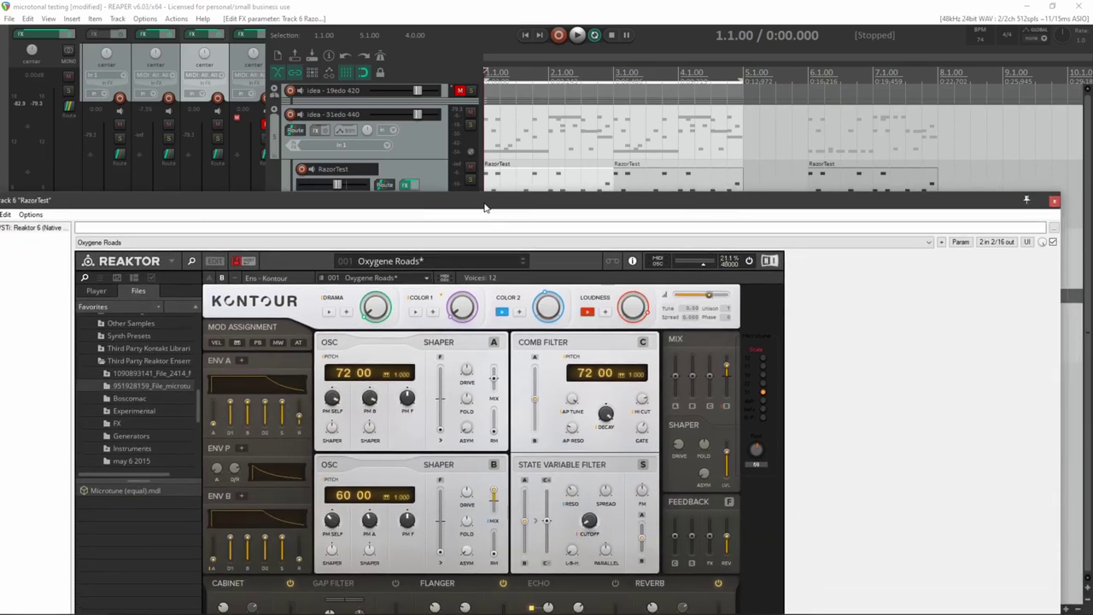
pyautogui.click(577, 35)
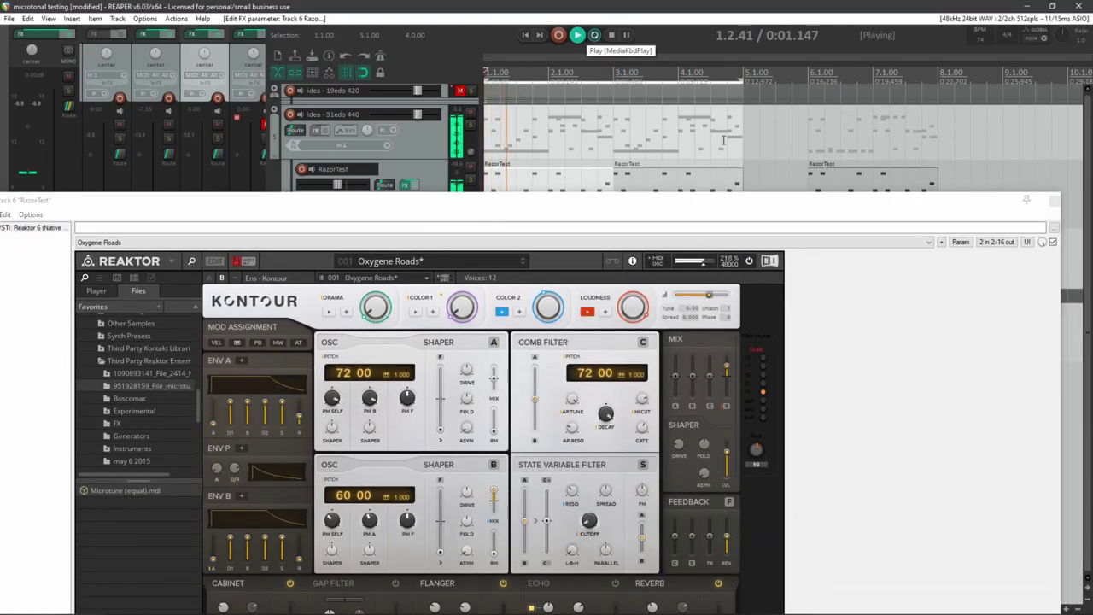
pyautogui.click(764, 361)
pyautogui.moveTo(764, 361); pyautogui.dragTo(764, 399)
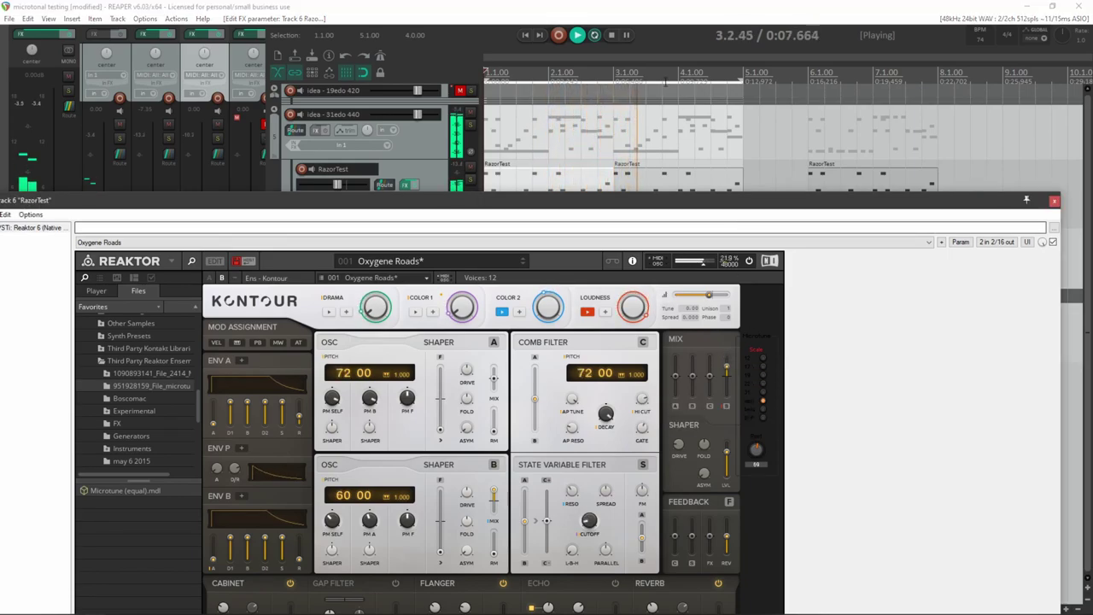
pyautogui.click(612, 36)
pyautogui.doubleClick(560, 204)
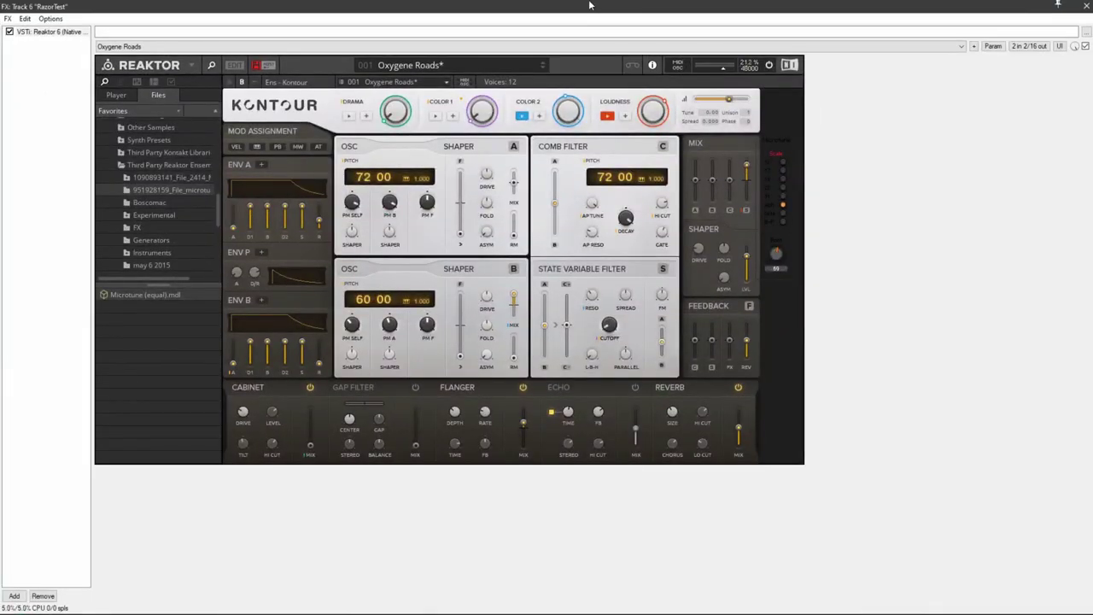
# Step: Open Lazerbass in edit mode and drill down into its global SRCE macro
pyautogui.click(129, 95)
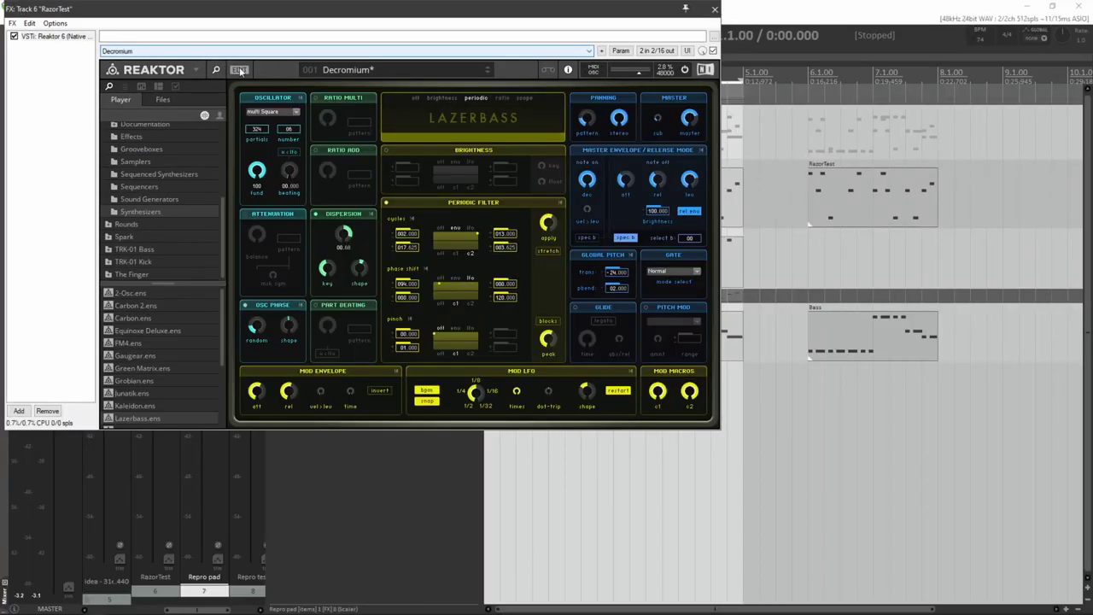
pyautogui.click(241, 72)
pyautogui.click(284, 99)
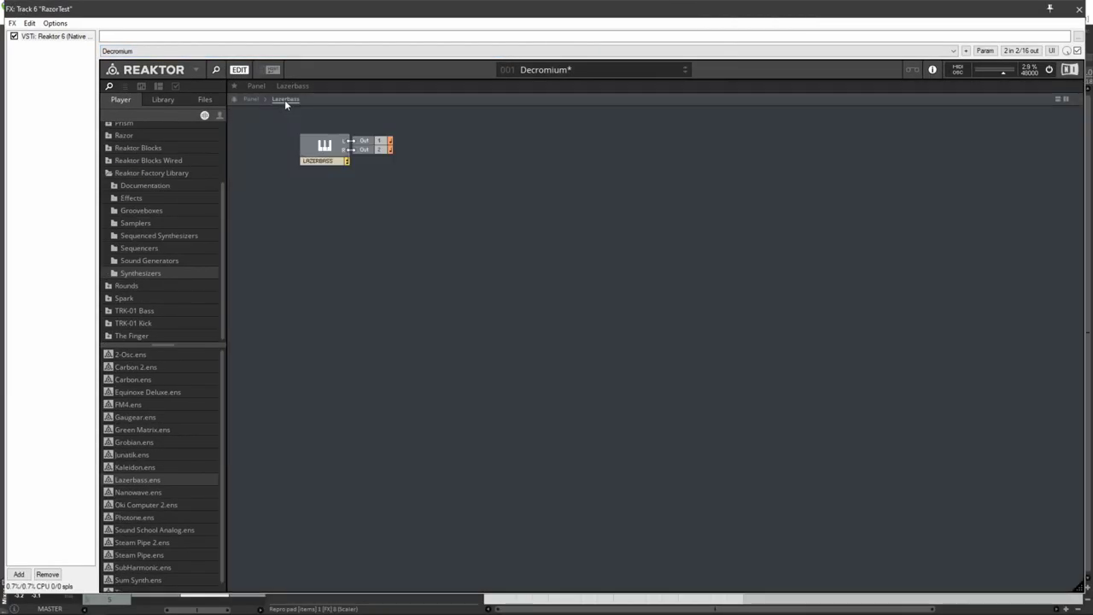
pyautogui.doubleClick(325, 150)
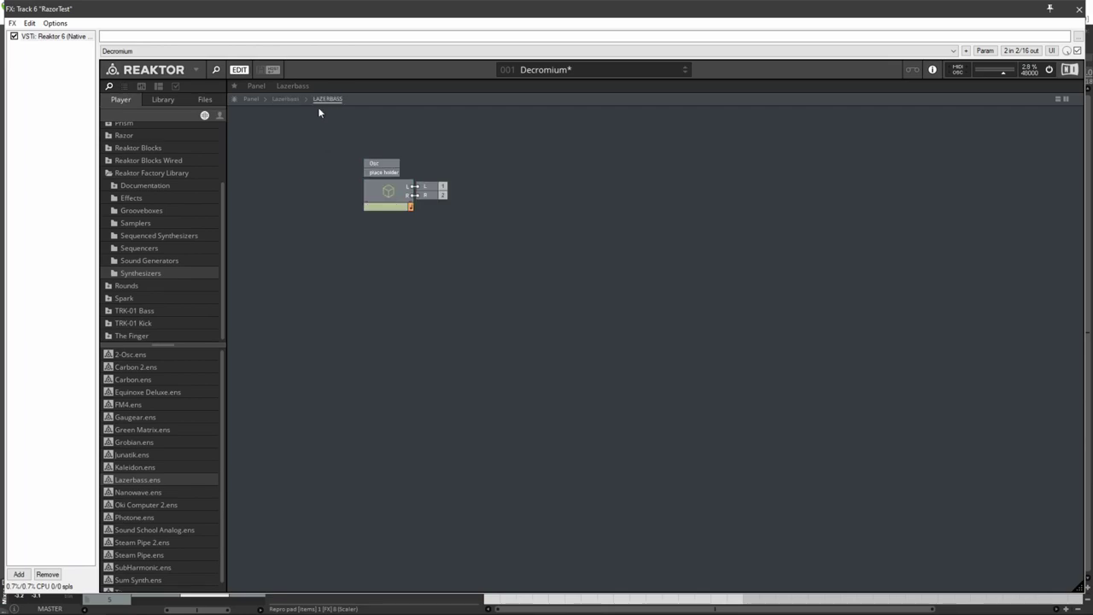
pyautogui.doubleClick(386, 192)
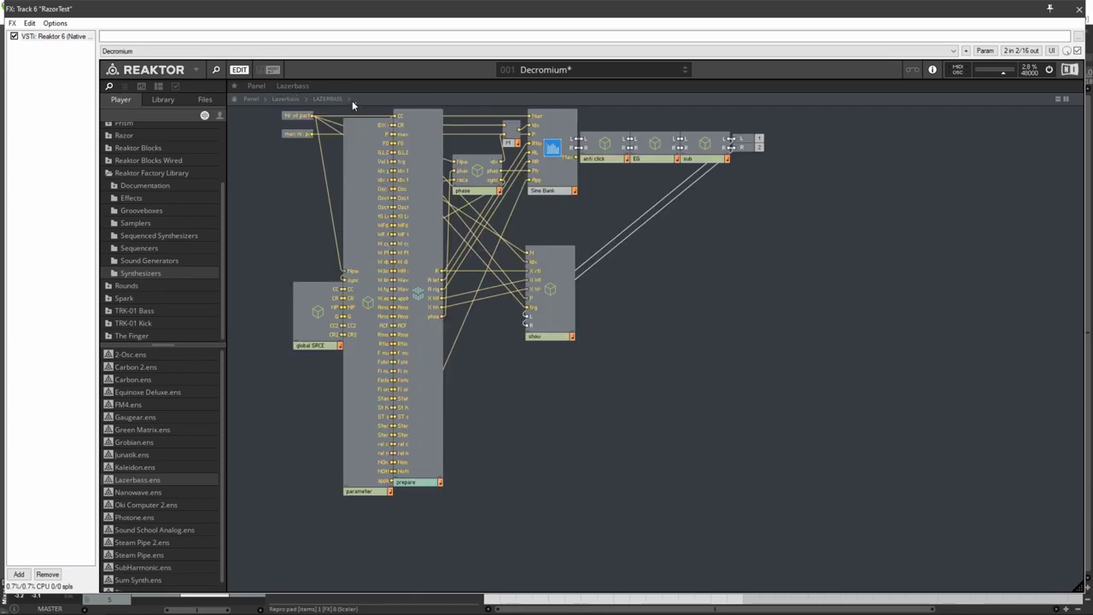
pyautogui.doubleClick(304, 314)
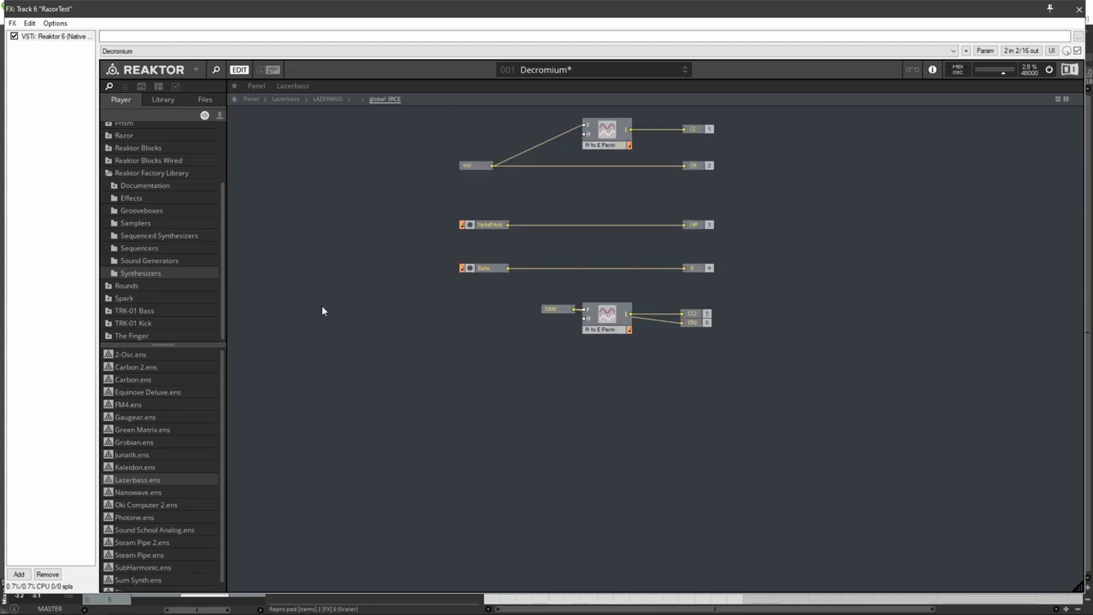
# Step: Drop Microtune tables.mdl onto the NotePitch→NP wire and return to the panel
pyautogui.click(489, 227)
pyautogui.click(205, 100)
pyautogui.moveTo(147, 366); pyautogui.dragTo(587, 227)
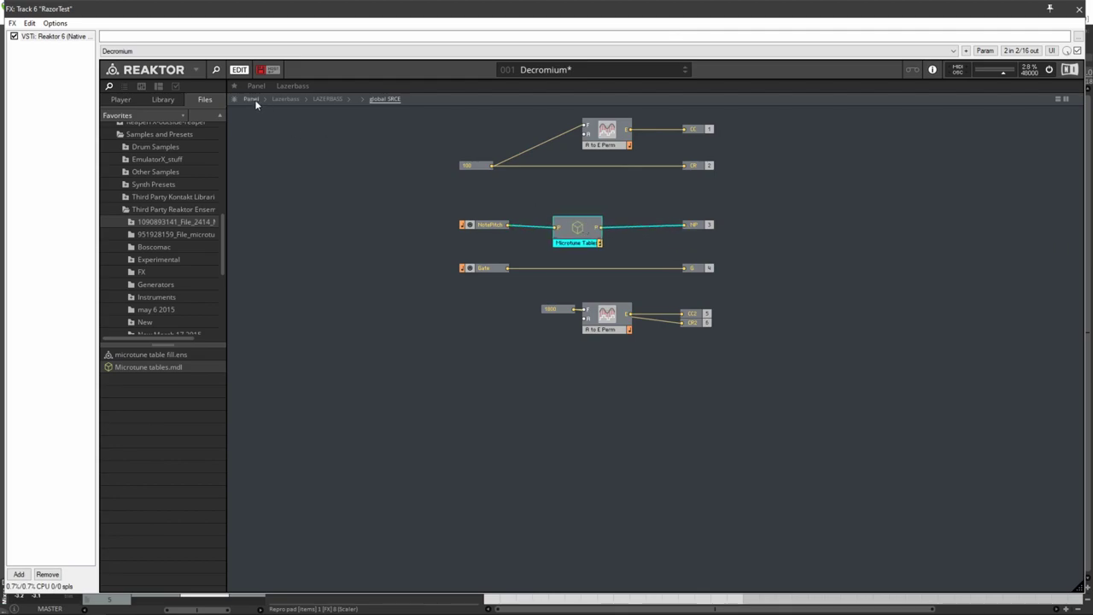
pyautogui.click(252, 100)
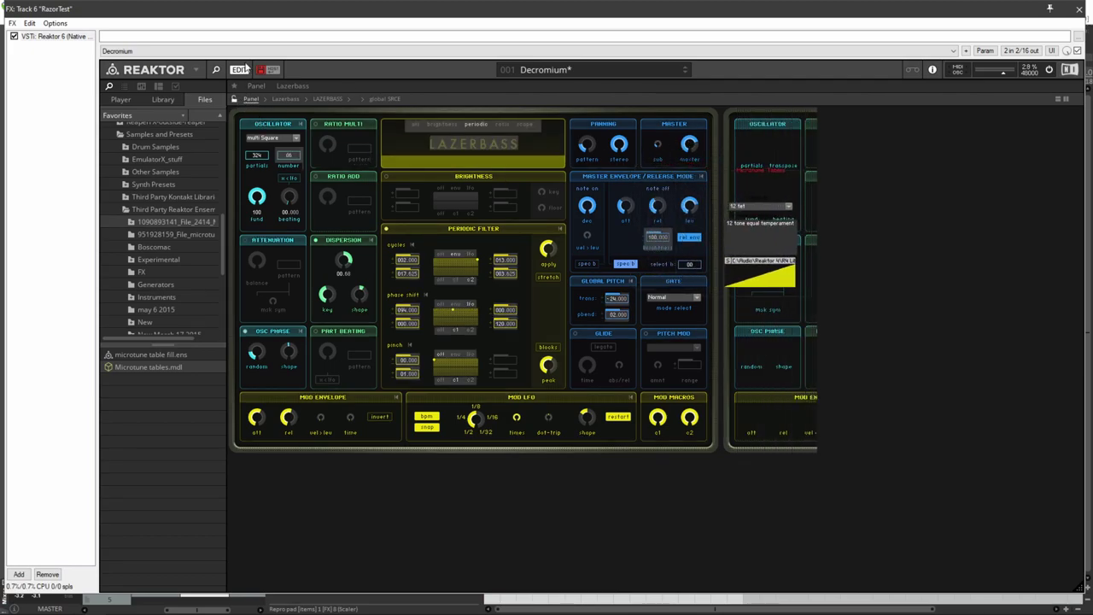
# Step: Load '31 equal divisions of 2_1_example.txt' into Lazerbass's Microtune table and start playback
pyautogui.rightClick(762, 225)
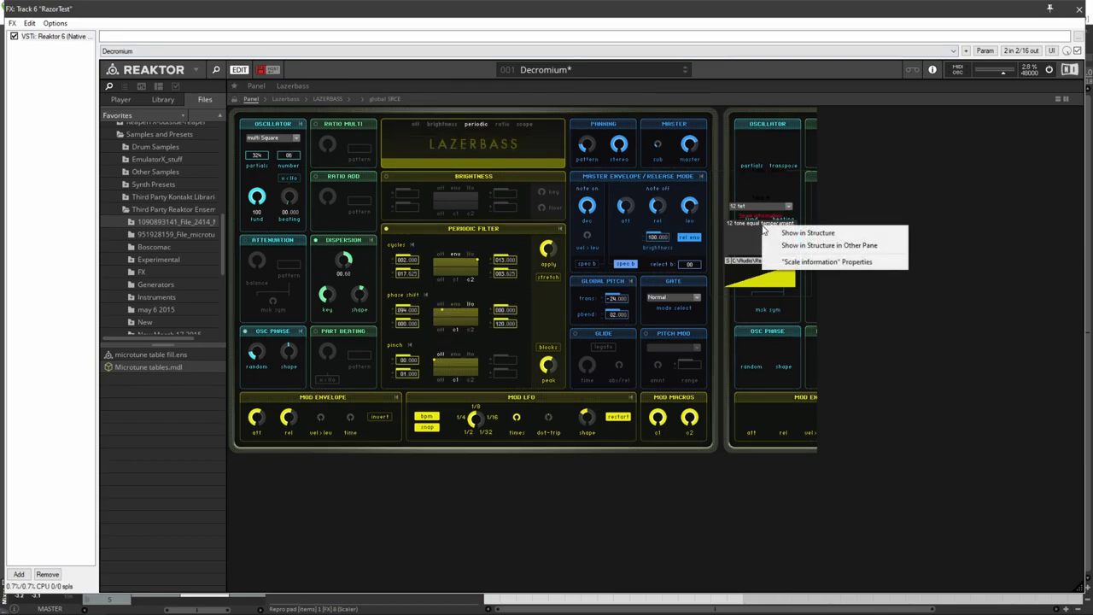
pyautogui.click(863, 226)
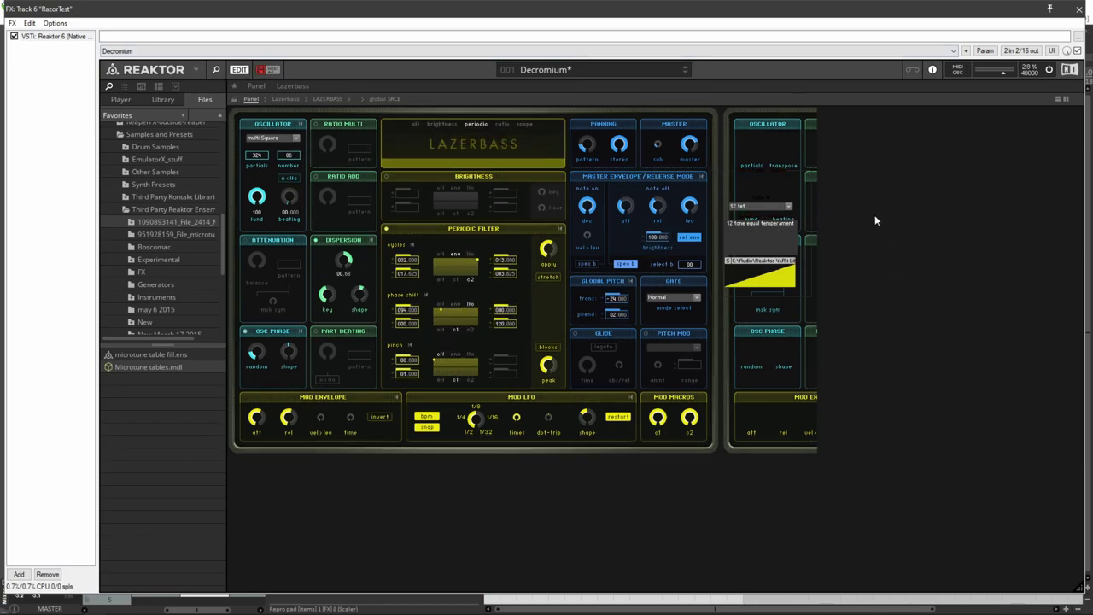
pyautogui.rightClick(764, 268)
pyautogui.moveTo(820, 317)
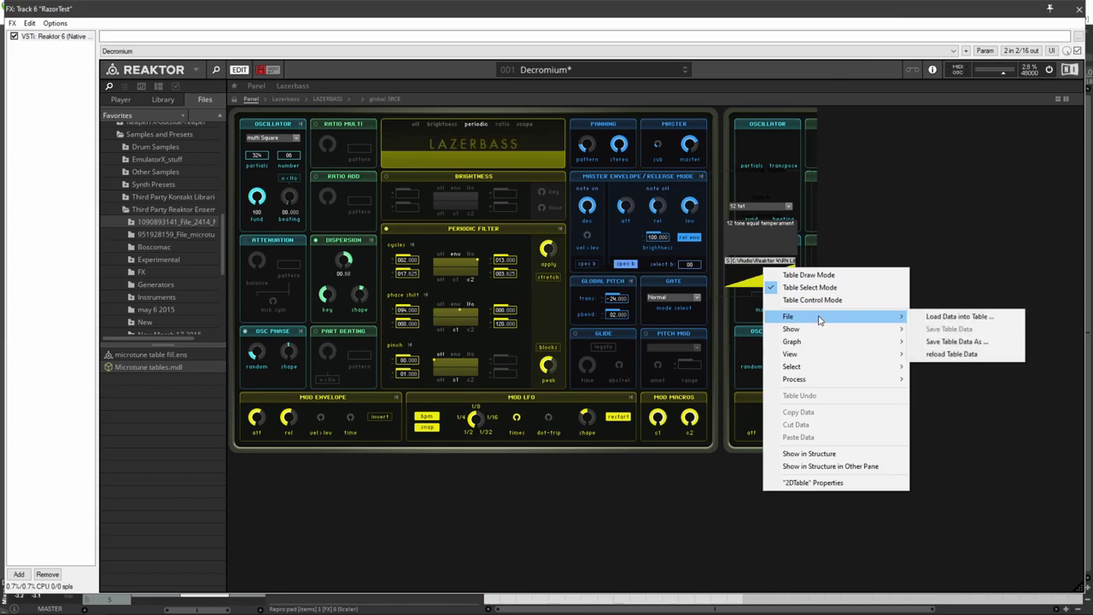
pyautogui.click(936, 317)
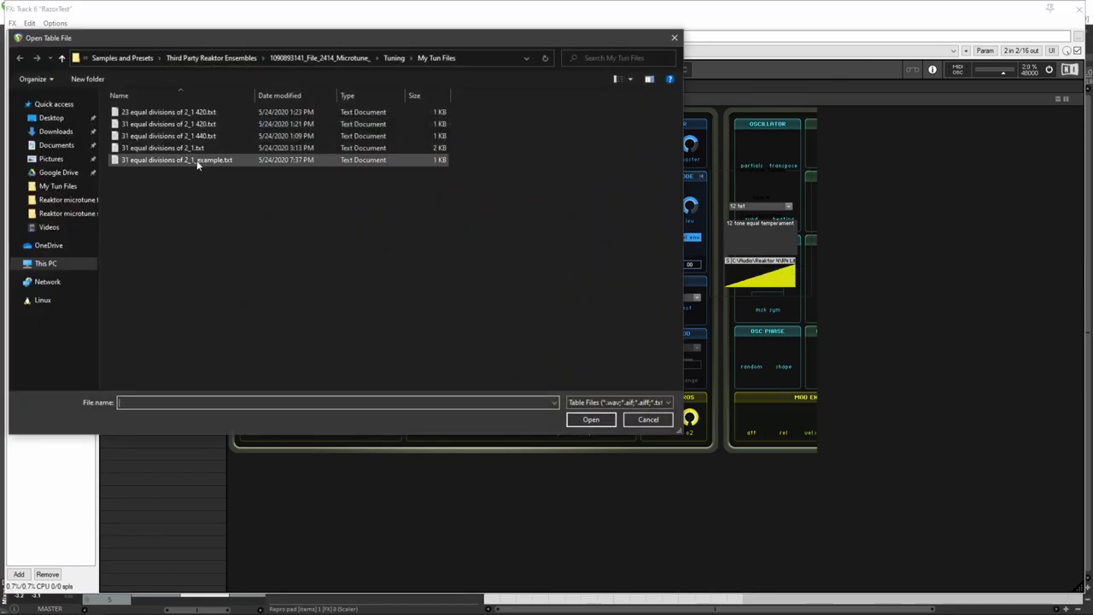
pyautogui.doubleClick(197, 162)
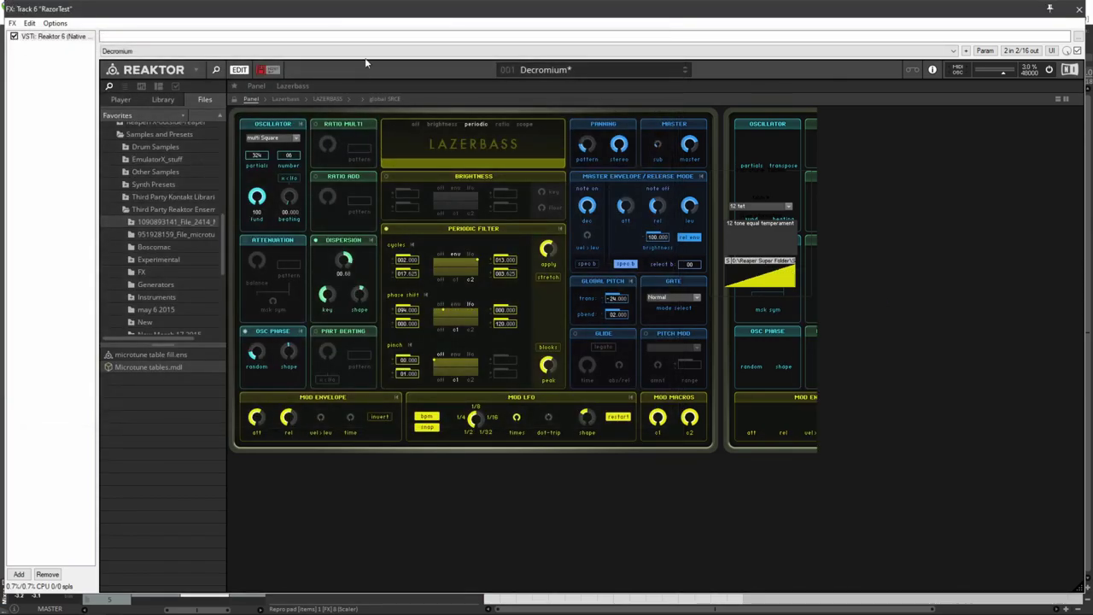
pyautogui.moveTo(369, 8); pyautogui.dragTo(371, 389)
pyautogui.click(574, 41)
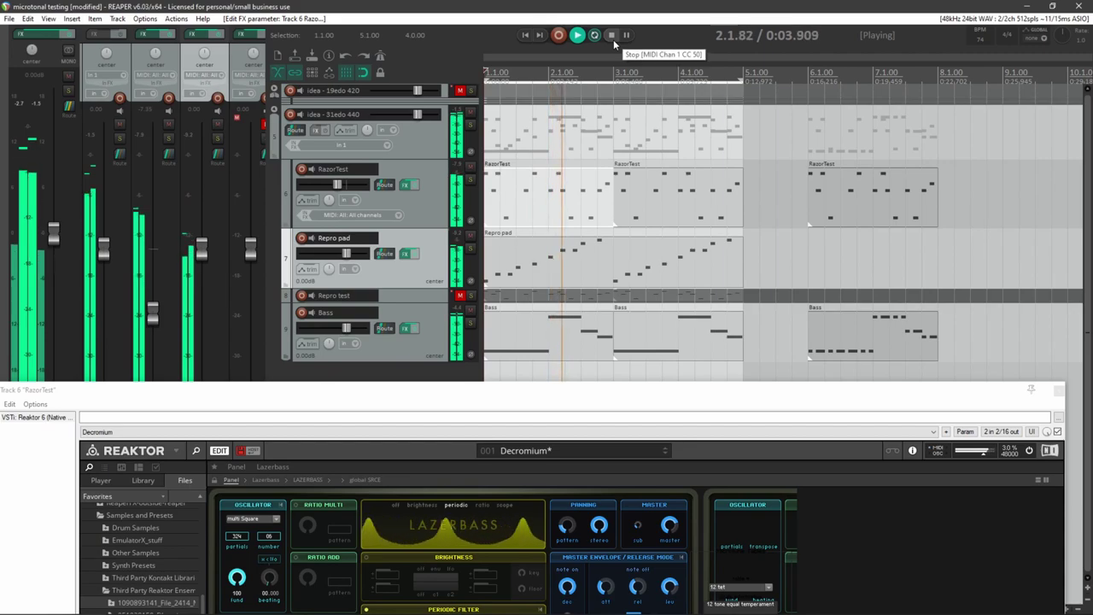
# Step: Reload a .txt tuning file into the Lazerbass table during playback
pyautogui.moveTo(676, 389); pyautogui.dragTo(530, 133)
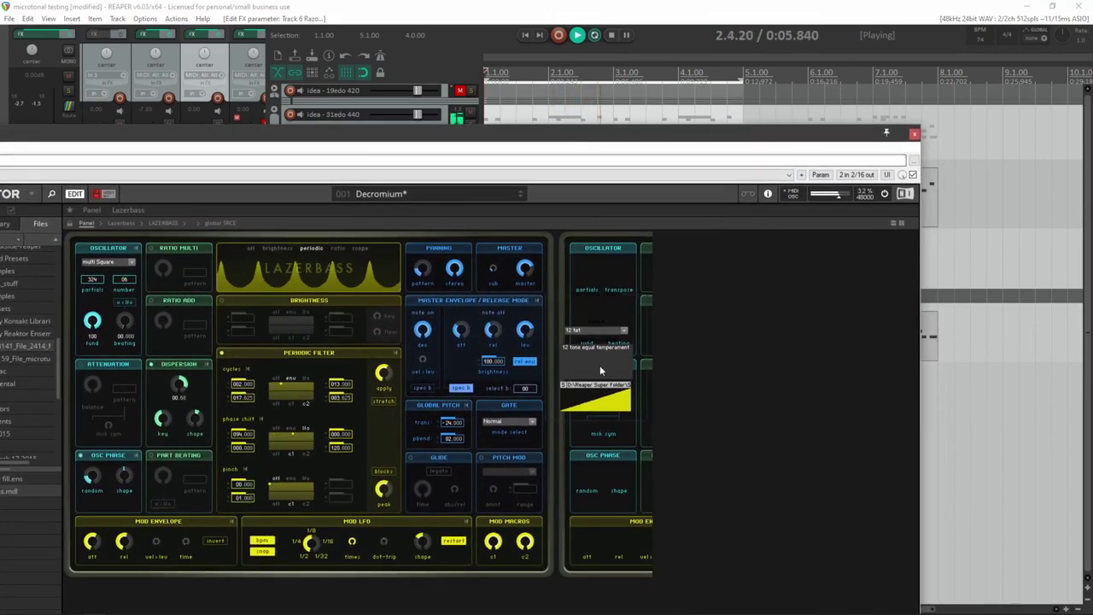
pyautogui.rightClick(600, 403)
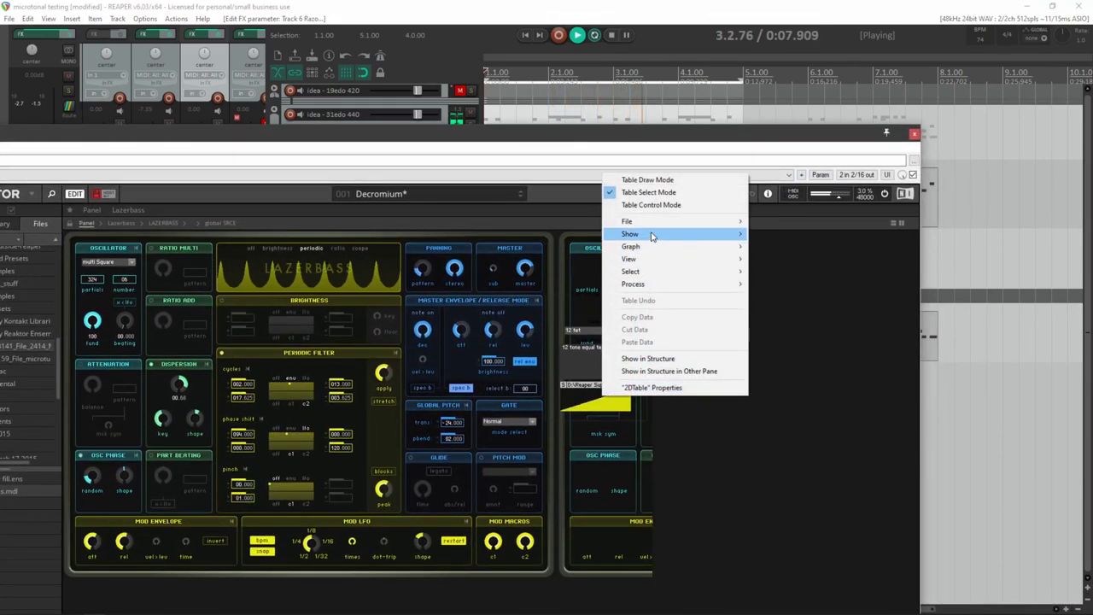
pyautogui.moveTo(636, 222)
pyautogui.click(787, 221)
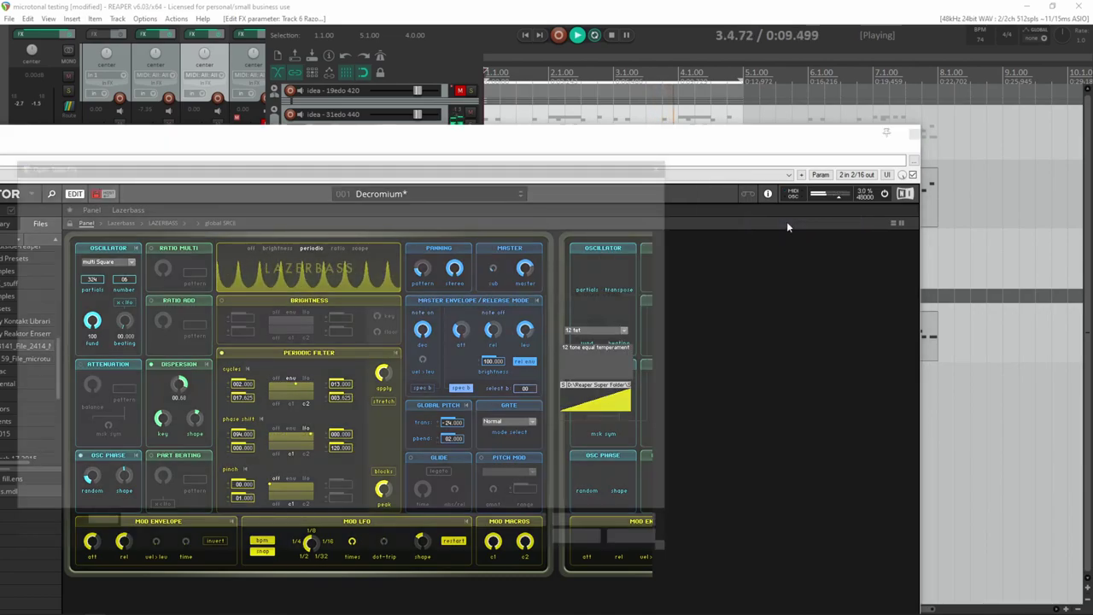
pyautogui.doubleClick(170, 245)
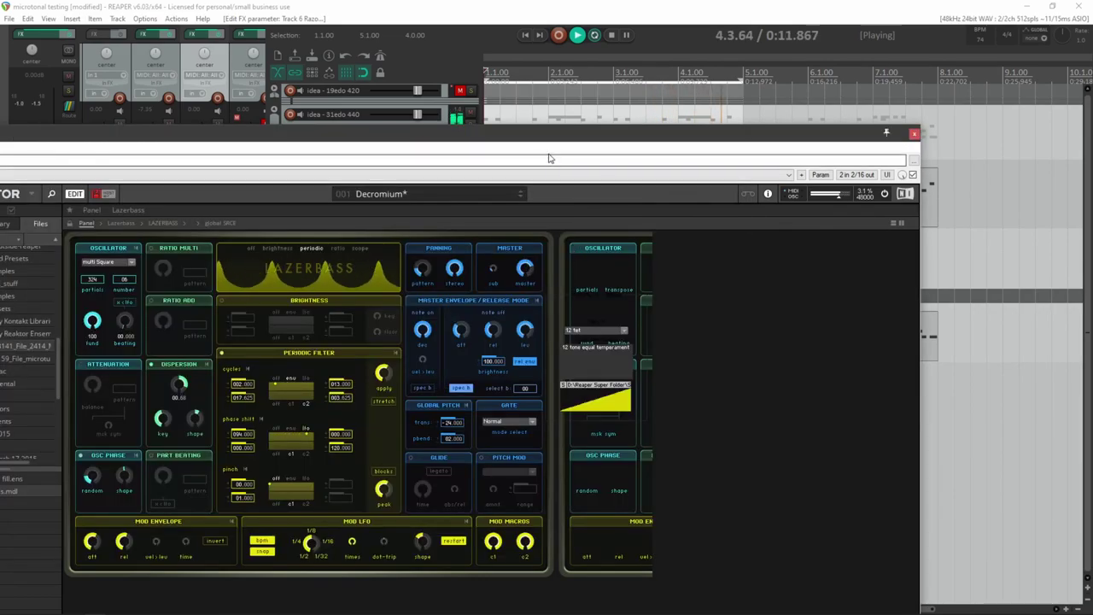
# Step: Stop playback and maximize the Reaktor plugin window
pyautogui.moveTo(556, 139); pyautogui.dragTo(562, 253)
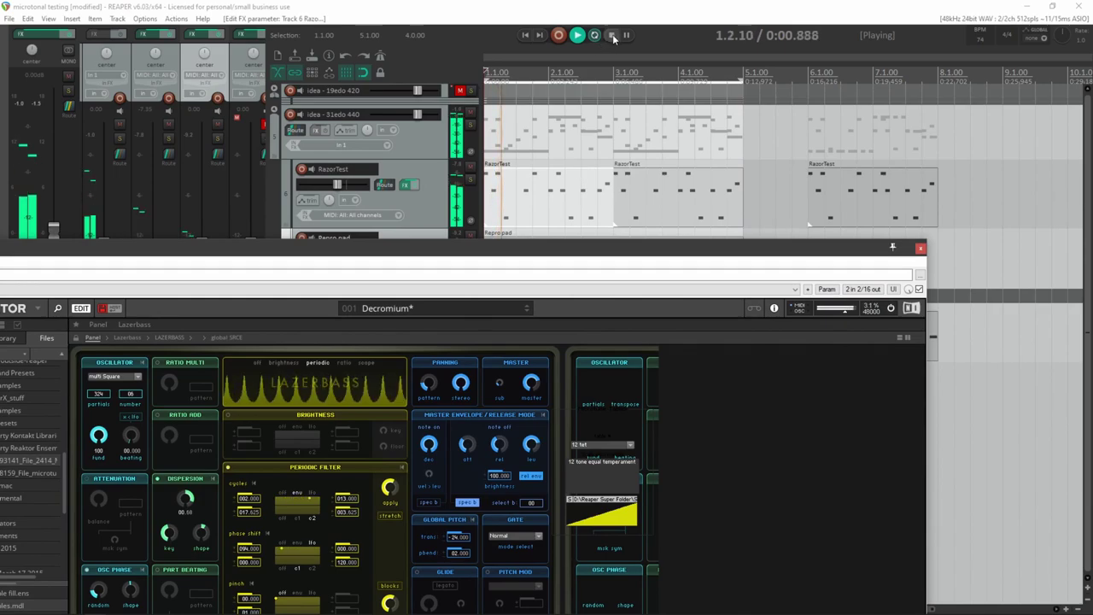
pyautogui.click(613, 37)
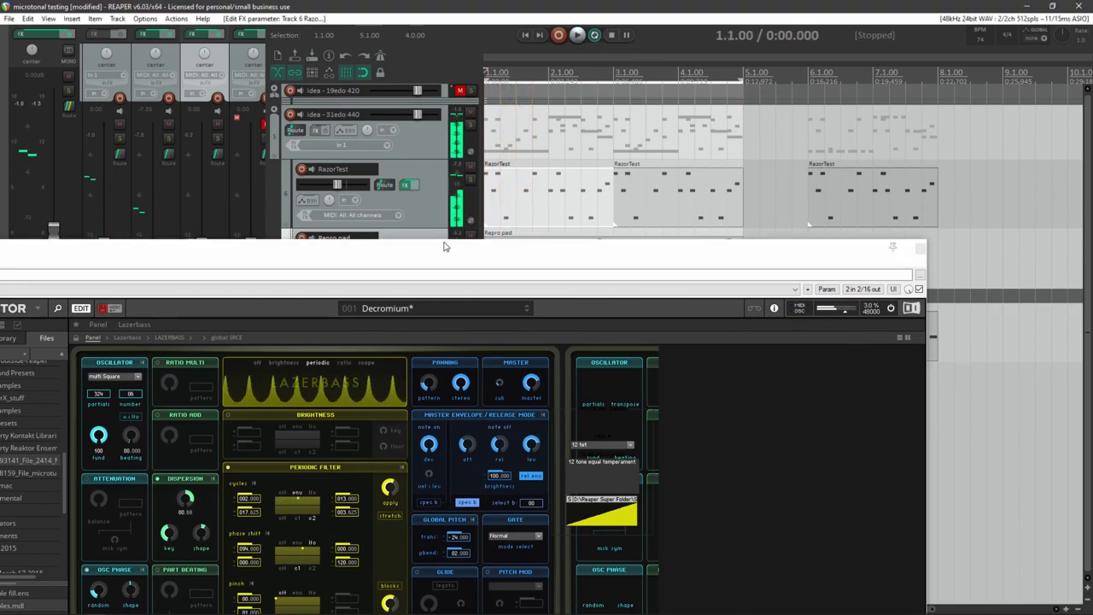
pyautogui.doubleClick(444, 248)
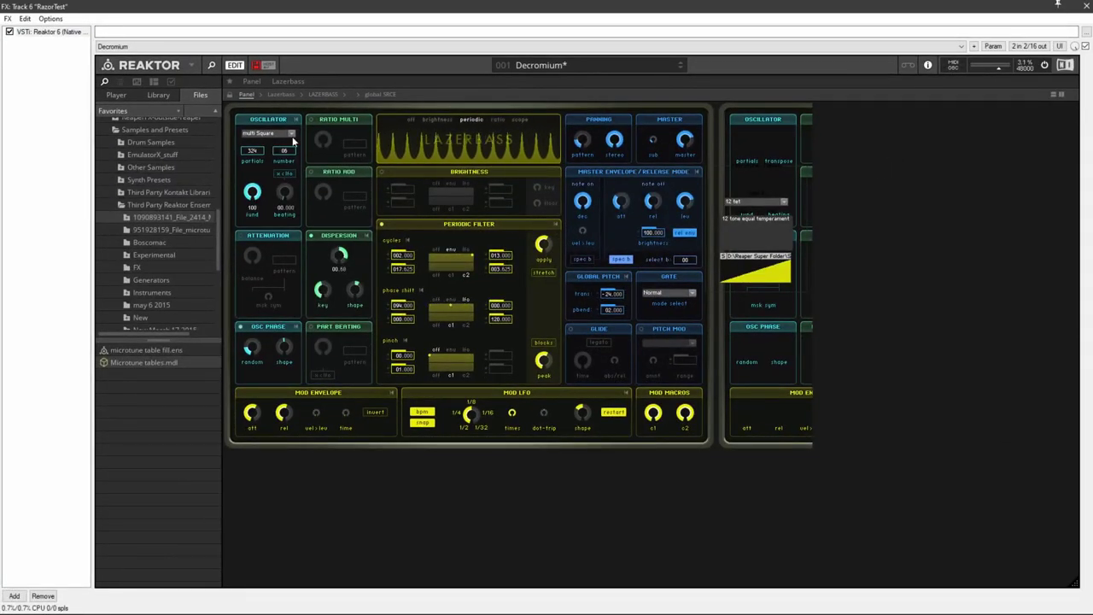
# Step: Load Spark in edit mode and open its SPARK 1.0.1 > Pitch macro structure
pyautogui.click(130, 99)
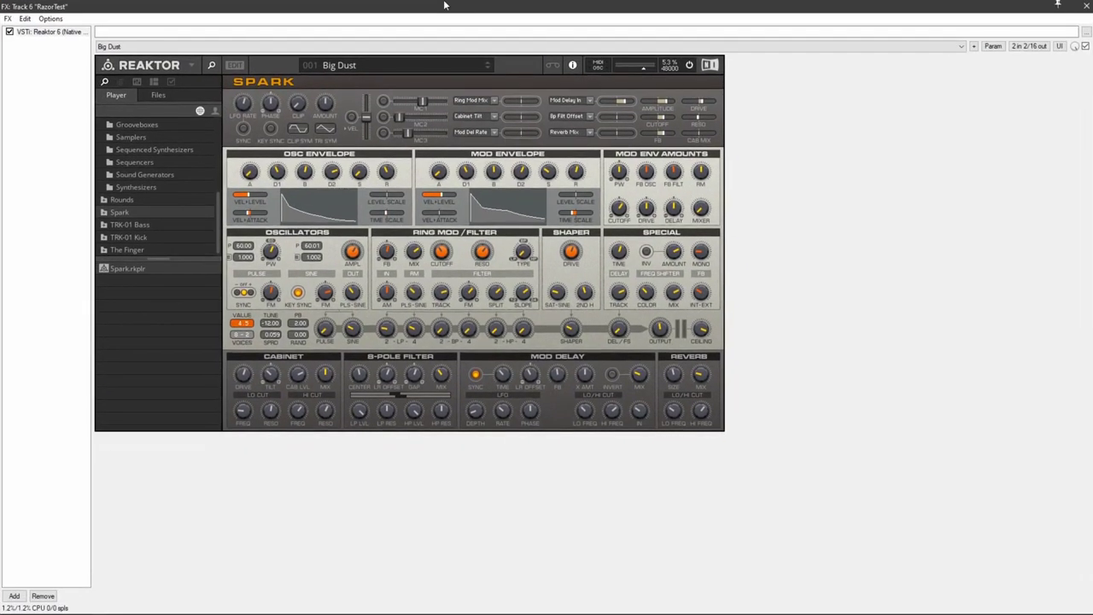
pyautogui.click(234, 66)
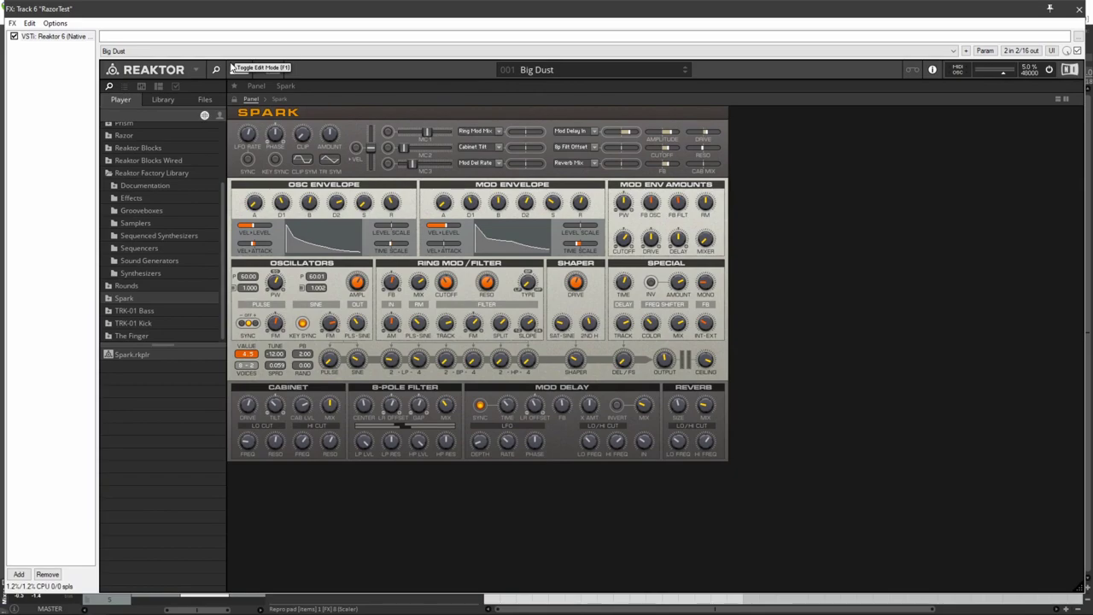
pyautogui.click(280, 97)
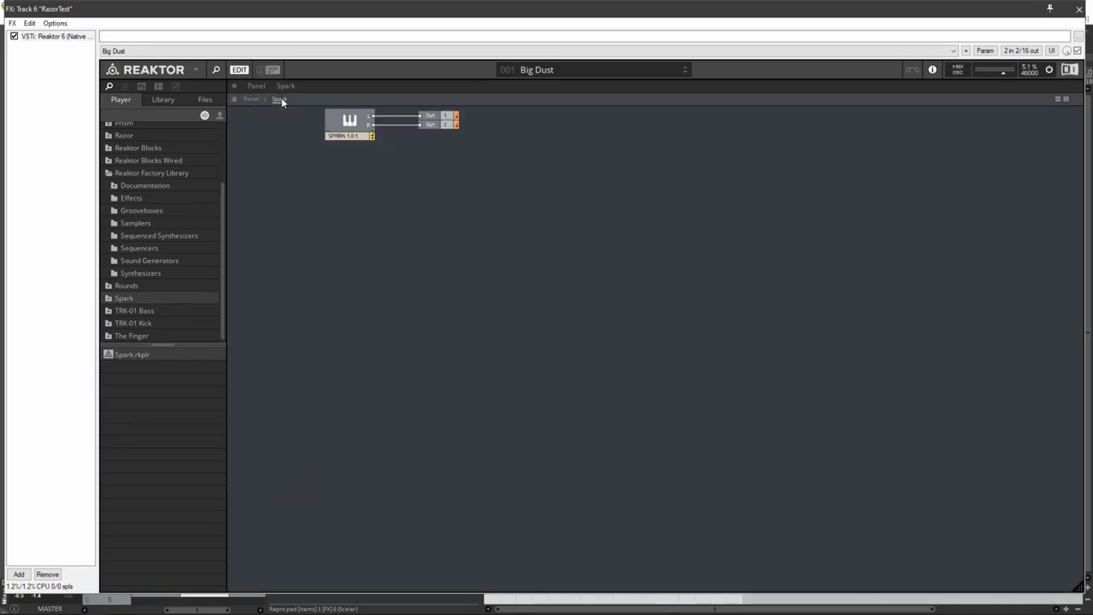
pyautogui.doubleClick(356, 125)
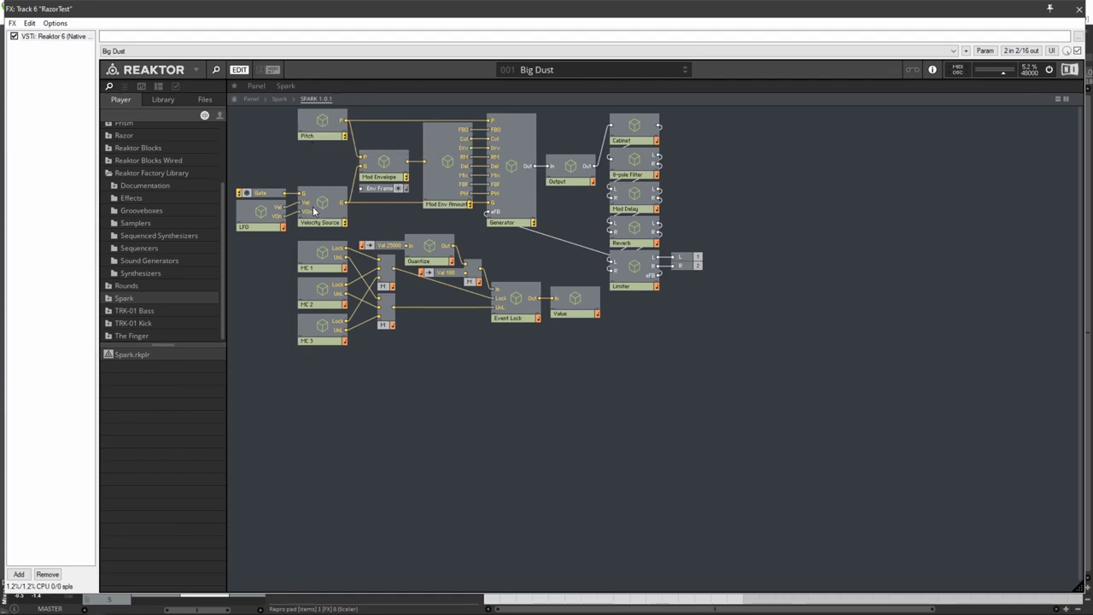
pyautogui.doubleClick(325, 125)
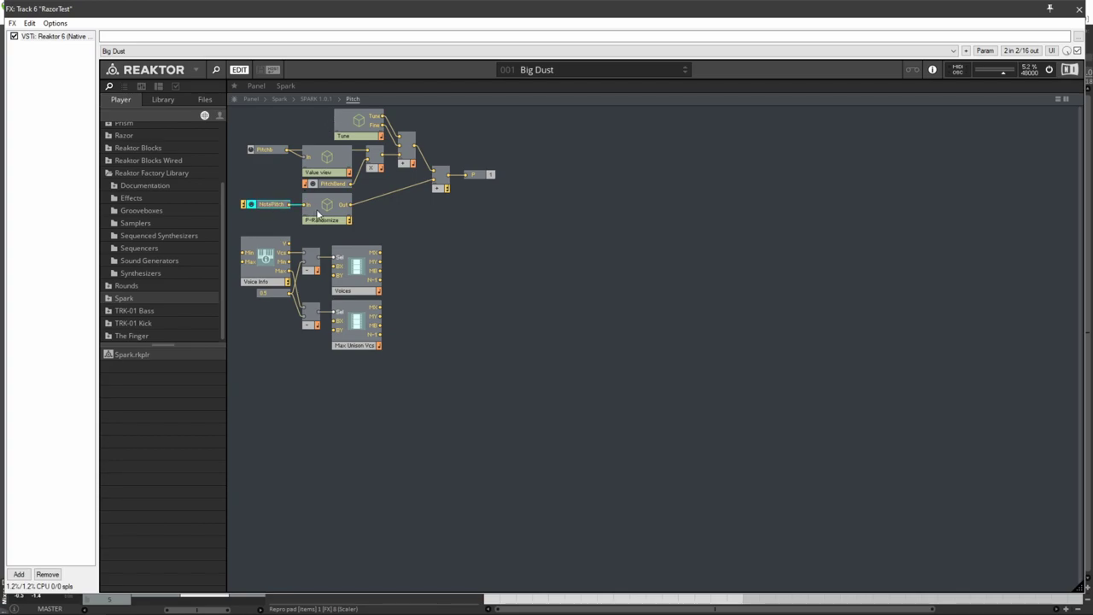
# Step: Insert Microtune tables.mdl between NotePitch and P-Randomize, then return to Spark's panel
pyautogui.moveTo(318, 214); pyautogui.dragTo(359, 215)
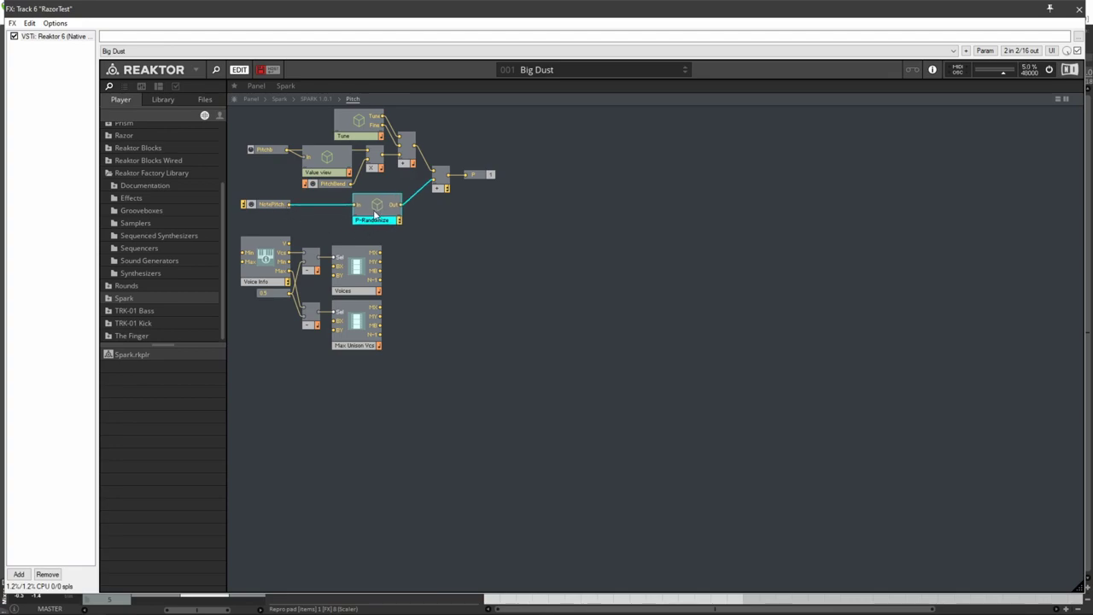
pyautogui.moveTo(149, 367); pyautogui.dragTo(354, 209)
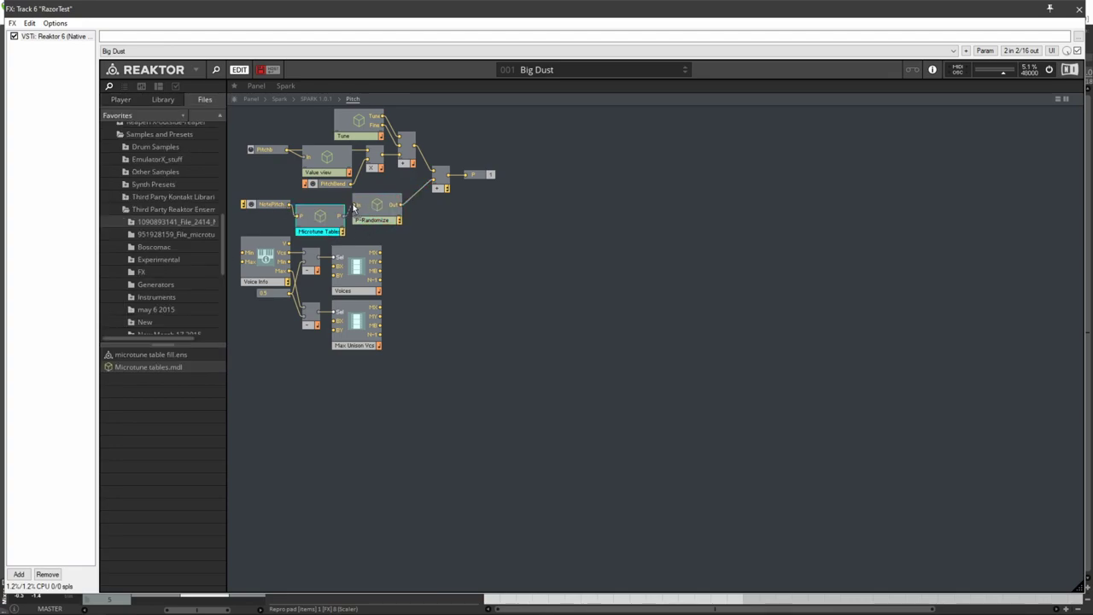
pyautogui.click(252, 98)
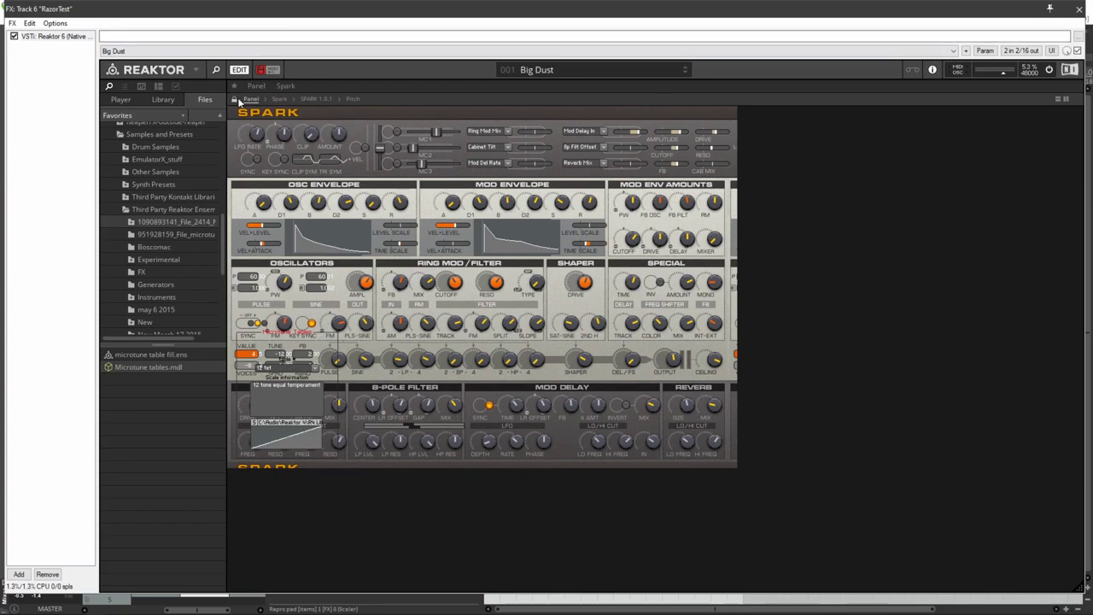
# Step: Place the tuning table right of Spark's controls and load the 31 equal divisions example tuning
pyautogui.moveTo(286, 335); pyautogui.dragTo(790, 179)
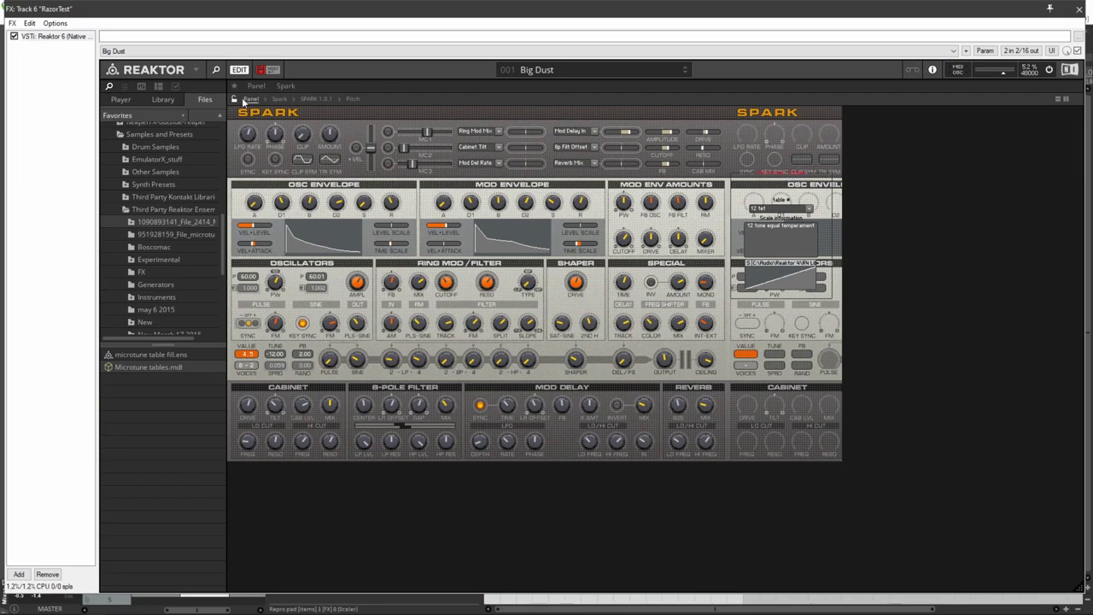
pyautogui.rightClick(773, 282)
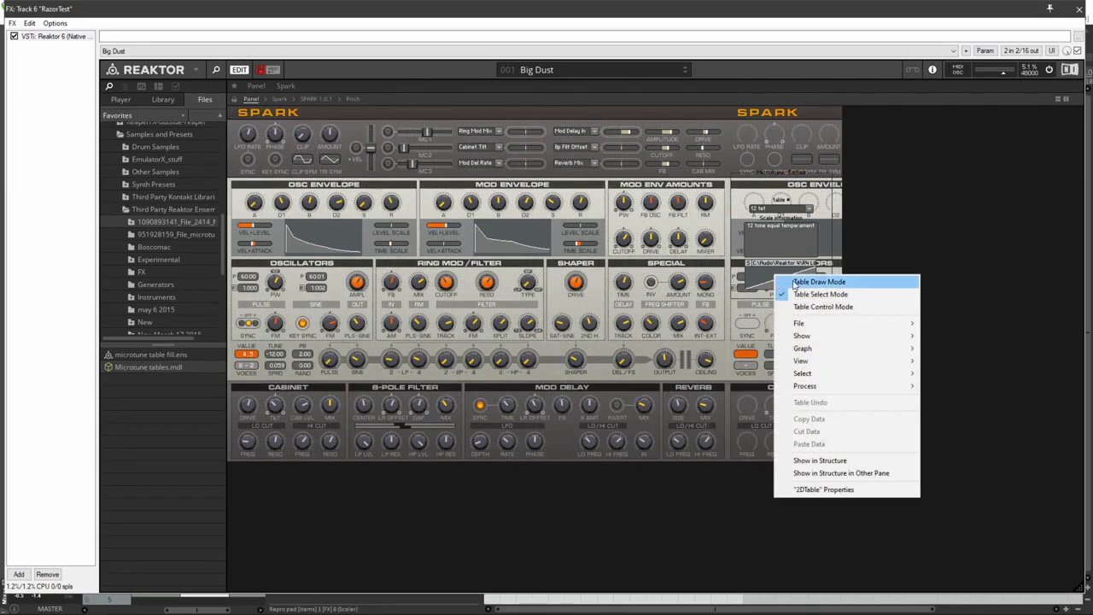
pyautogui.moveTo(854, 325)
pyautogui.click(951, 324)
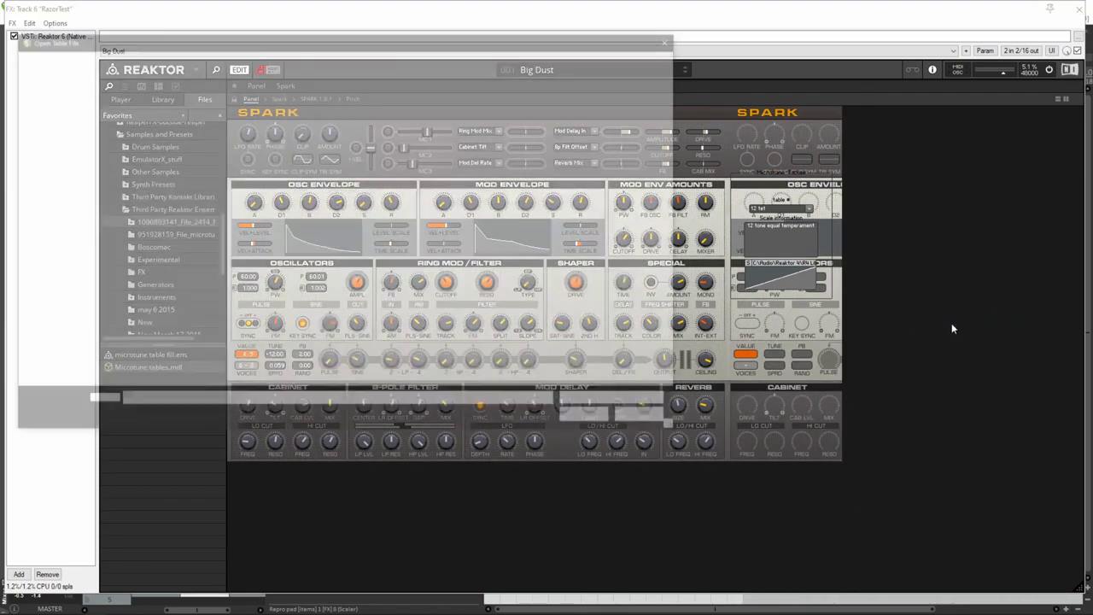
pyautogui.click(206, 162)
pyautogui.doubleClick(206, 163)
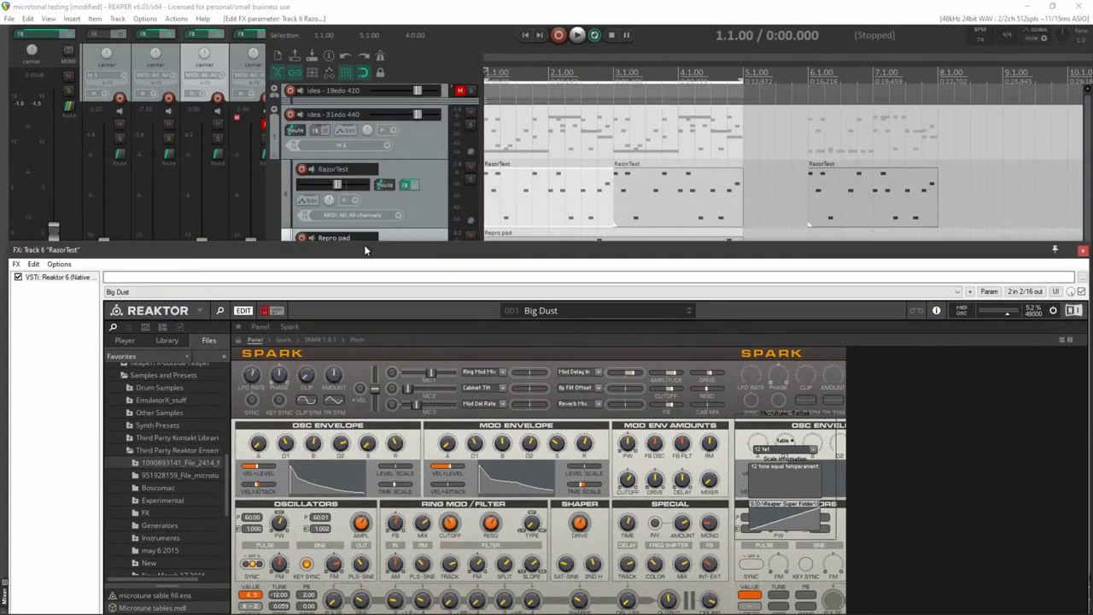
pyautogui.moveTo(364, 244); pyautogui.dragTo(364, 444)
# Step: Play the project while loading another tuning file into Spark's table, then stop playback
pyautogui.click(577, 36)
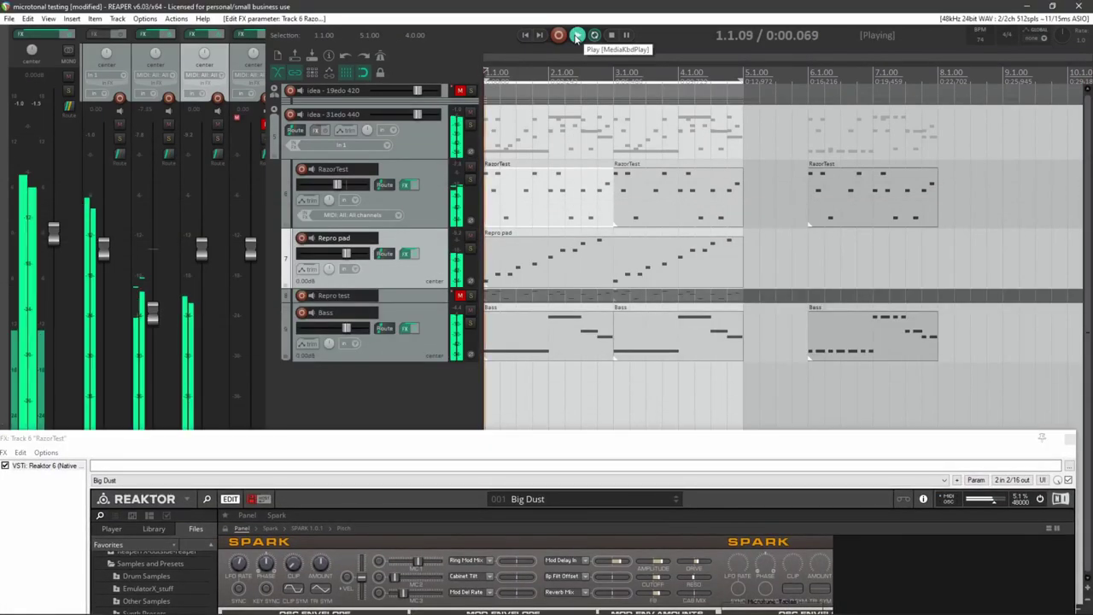
pyautogui.moveTo(589, 450); pyautogui.dragTo(525, 50)
pyautogui.rightClick(708, 306)
pyautogui.moveTo(762, 357)
pyautogui.click(871, 353)
pyautogui.doubleClick(218, 143)
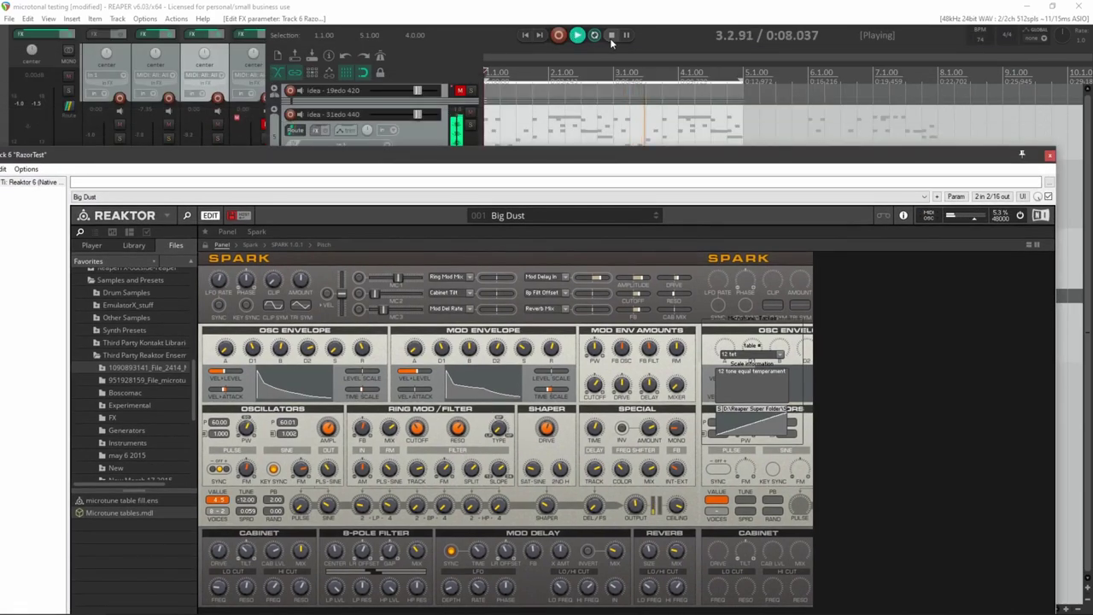
pyautogui.click(612, 35)
pyautogui.moveTo(484, 157); pyautogui.dragTo(466, 5)
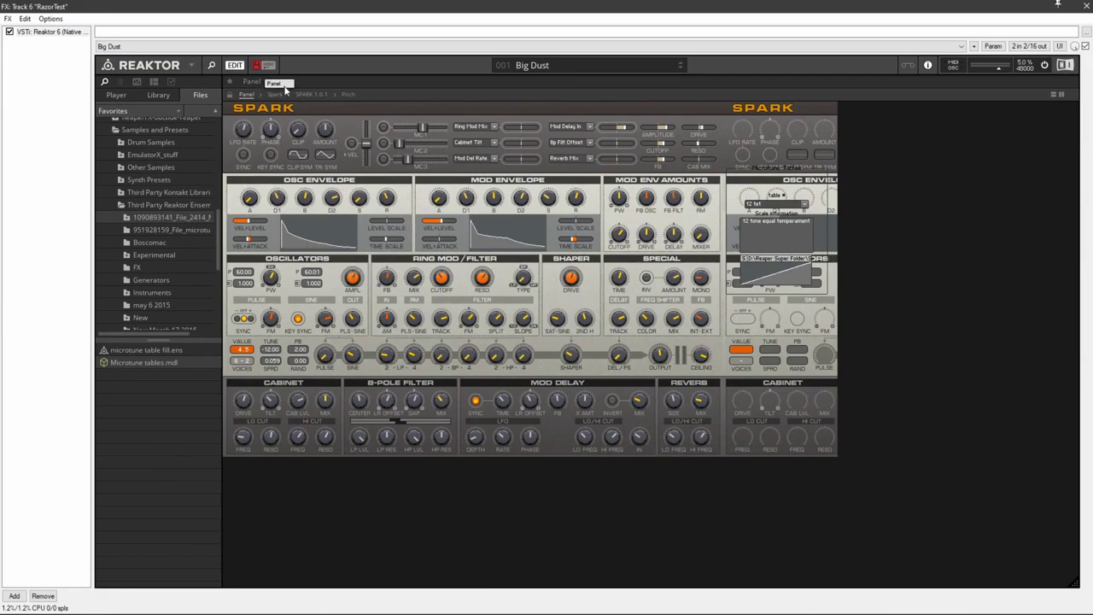
# Step: Load SteamPipe 2 in edit mode and open its SteamPipe > Voice Mode macro structure
pyautogui.click(117, 94)
pyautogui.doubleClick(133, 173)
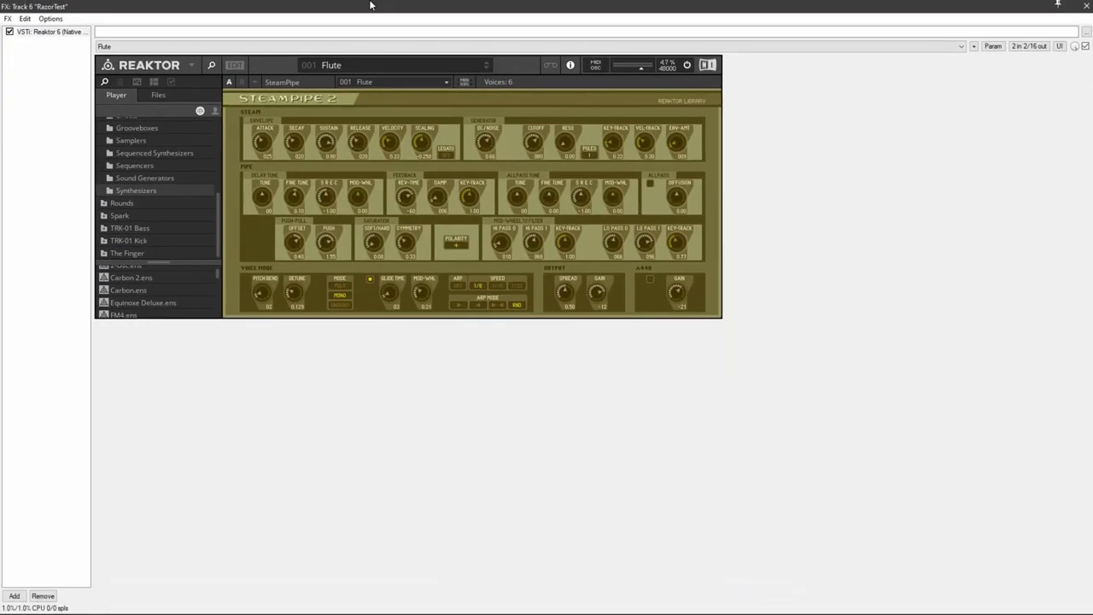
pyautogui.click(234, 65)
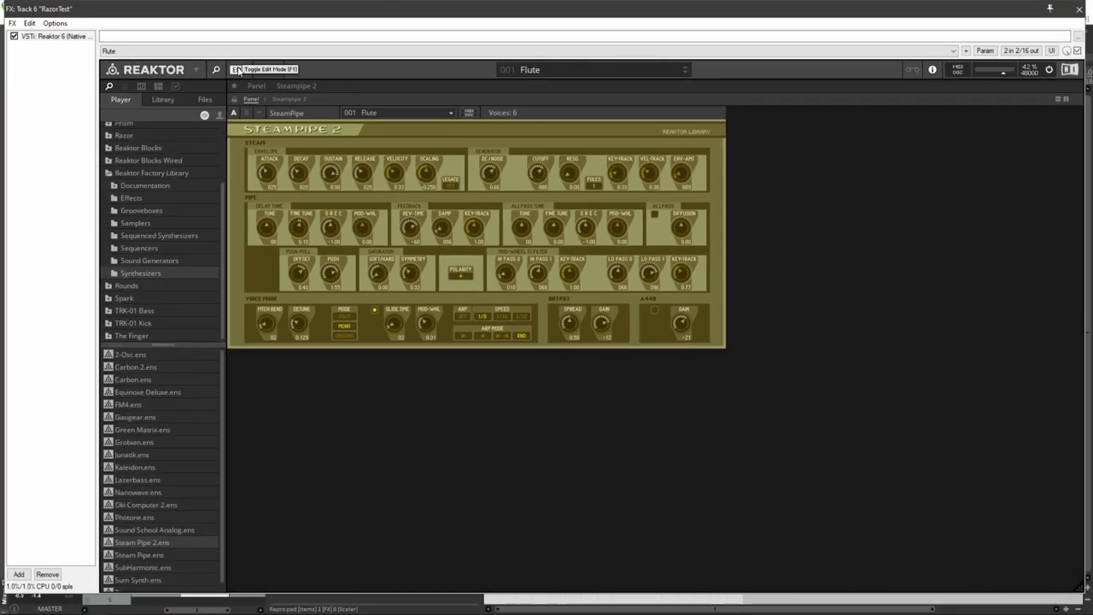
pyautogui.click(289, 99)
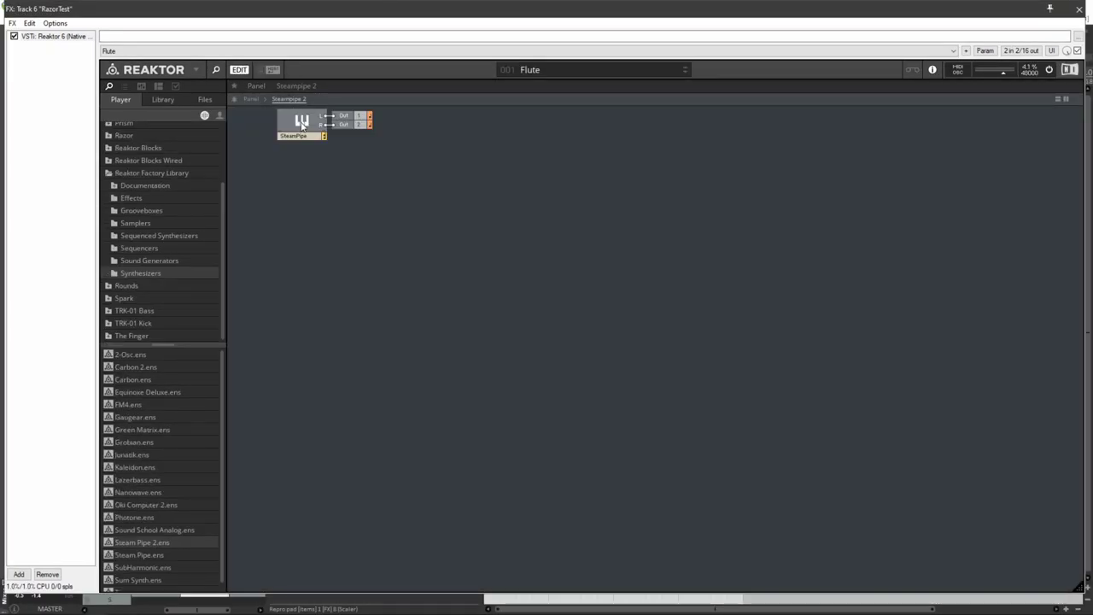
pyautogui.doubleClick(298, 122)
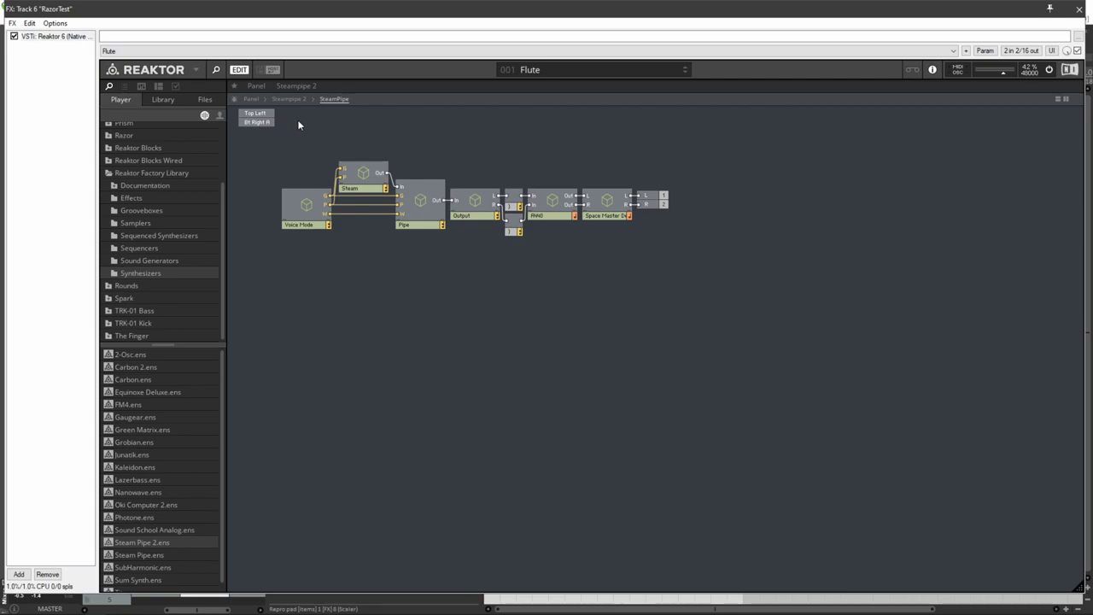
pyautogui.doubleClick(309, 203)
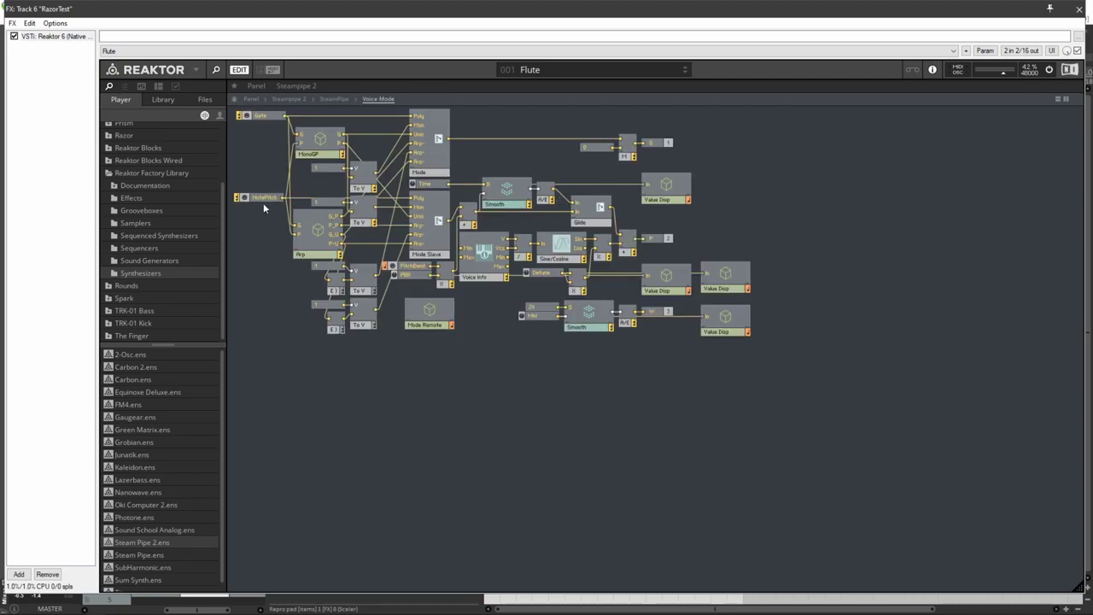
pyautogui.moveTo(263, 200); pyautogui.dragTo(257, 203)
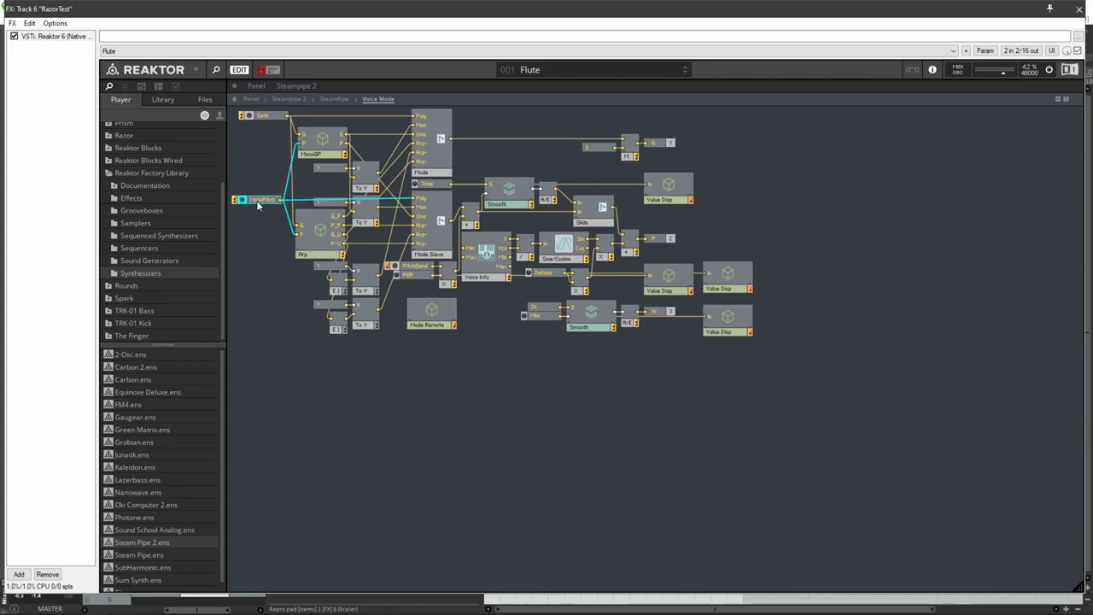
# Step: Add Microtune tables.mdl and feed its output to the Mode Slave and Arp pitch inputs
pyautogui.click(206, 100)
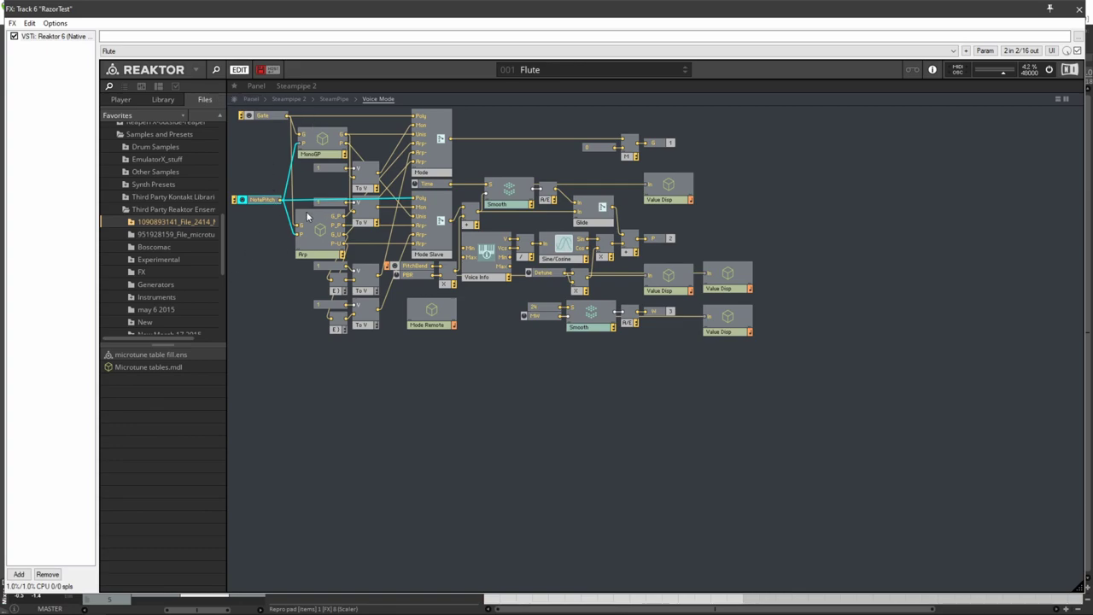
pyautogui.moveTo(139, 367); pyautogui.dragTo(263, 309)
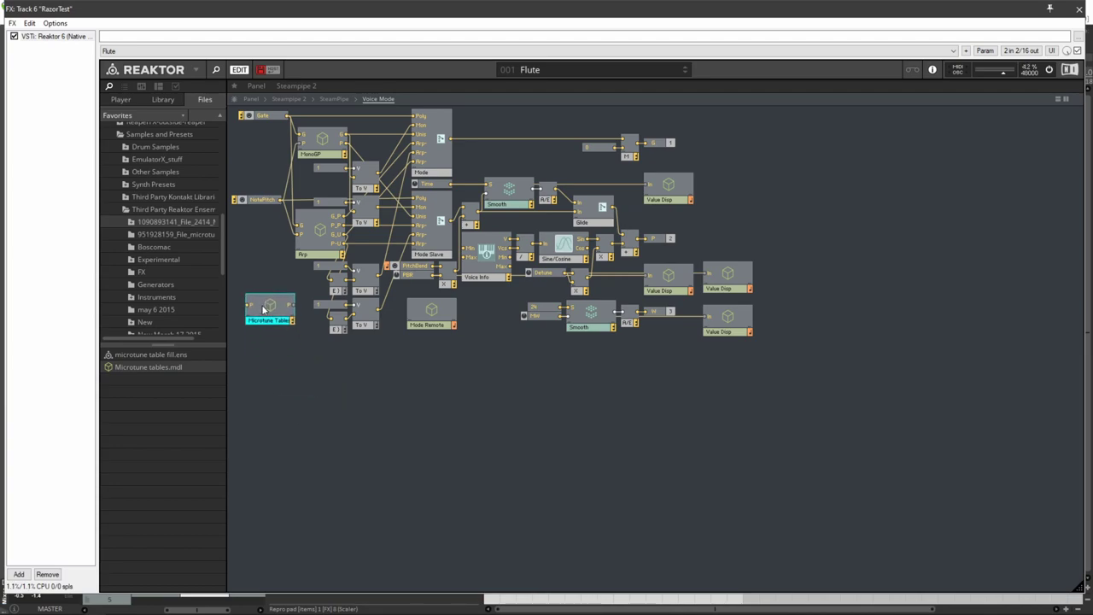
pyautogui.click(261, 201)
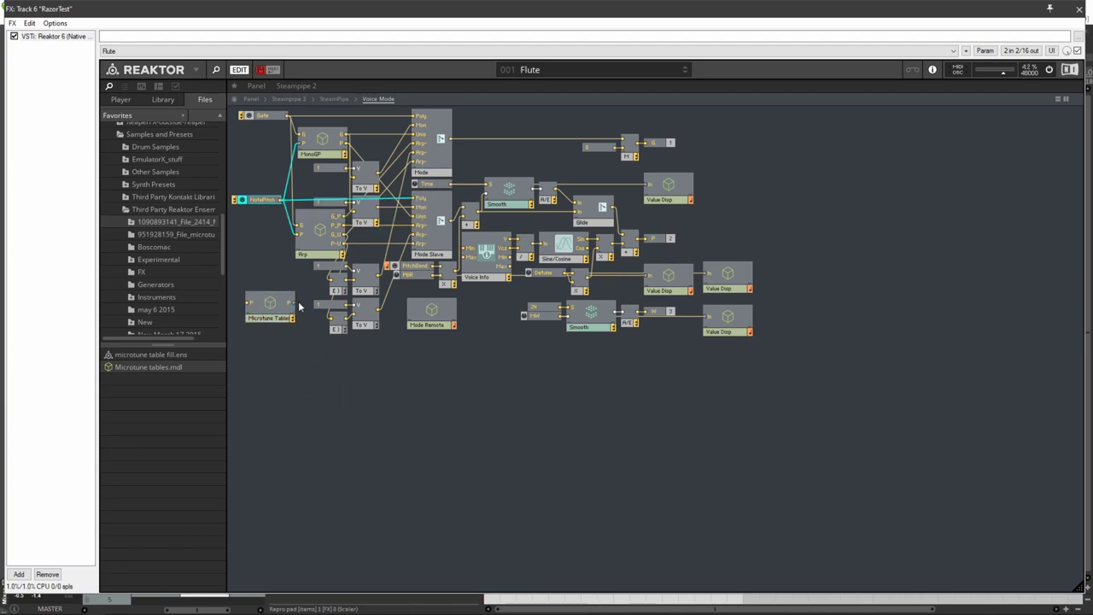
pyautogui.moveTo(294, 305); pyautogui.dragTo(297, 156)
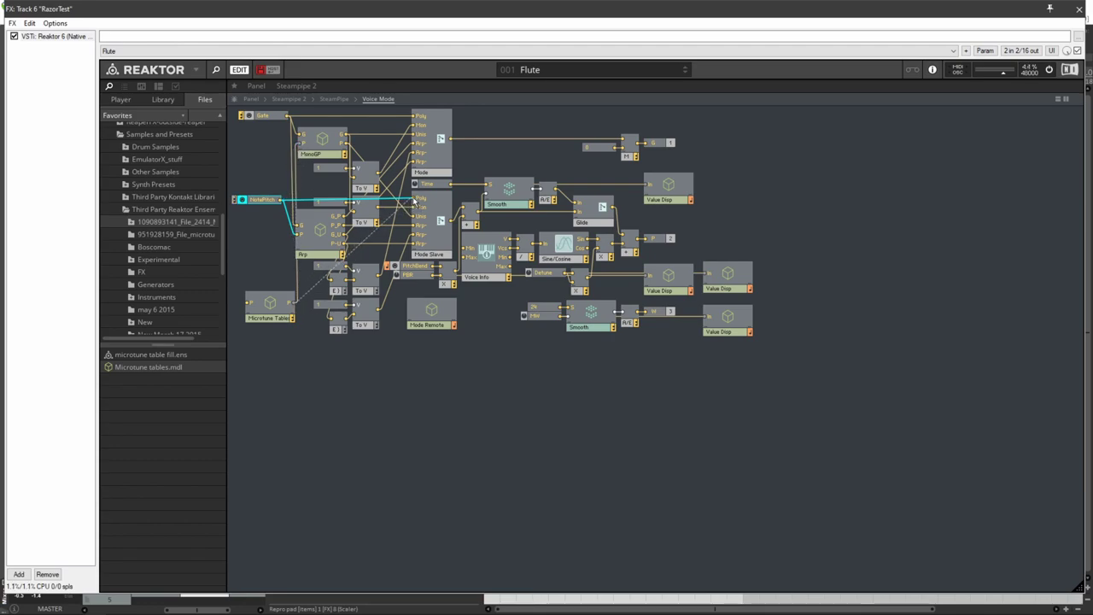
pyautogui.moveTo(415, 200); pyautogui.dragTo(415, 200)
pyautogui.moveTo(294, 244); pyautogui.dragTo(298, 240)
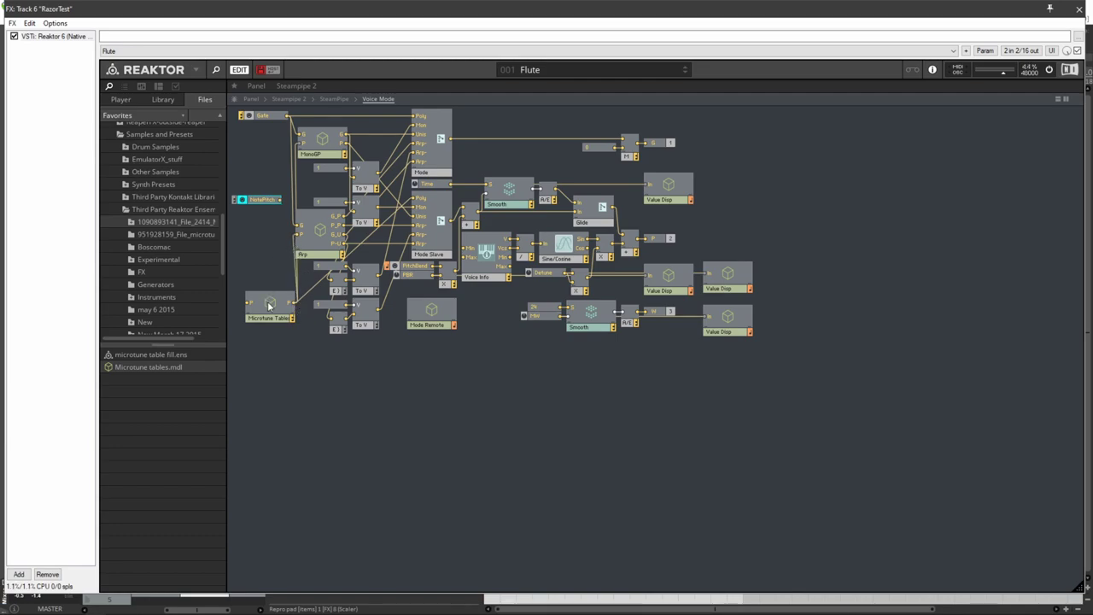
pyautogui.moveTo(271, 304); pyautogui.dragTo(278, 243)
# Step: Move the Microtune table controls to the panel's right edge and choose Load Data into Table
pyautogui.click(252, 100)
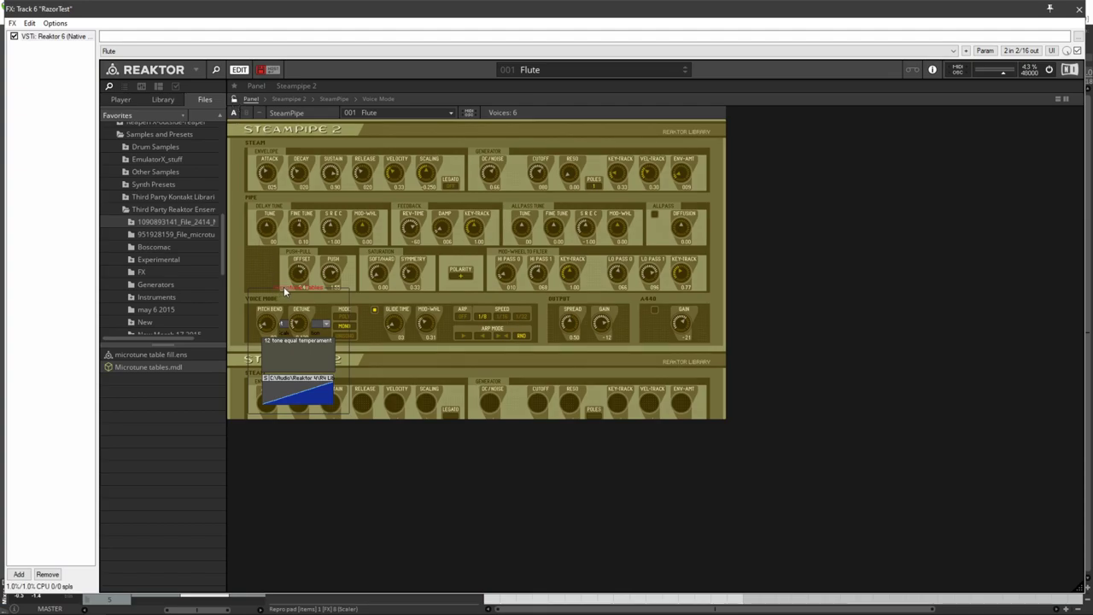
pyautogui.moveTo(283, 286); pyautogui.dragTo(755, 223)
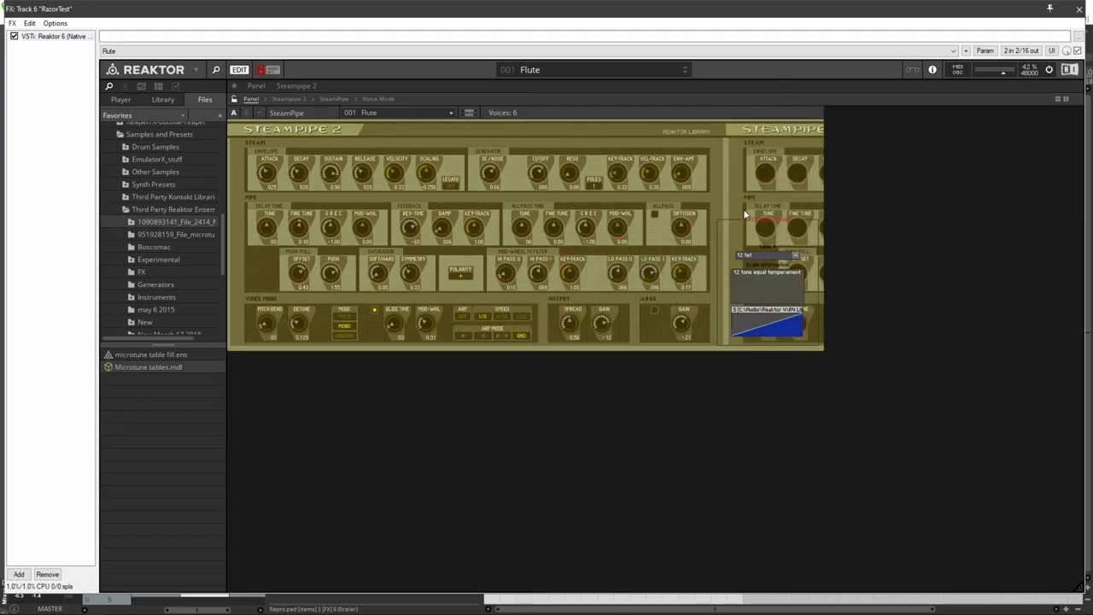
pyautogui.rightClick(768, 315)
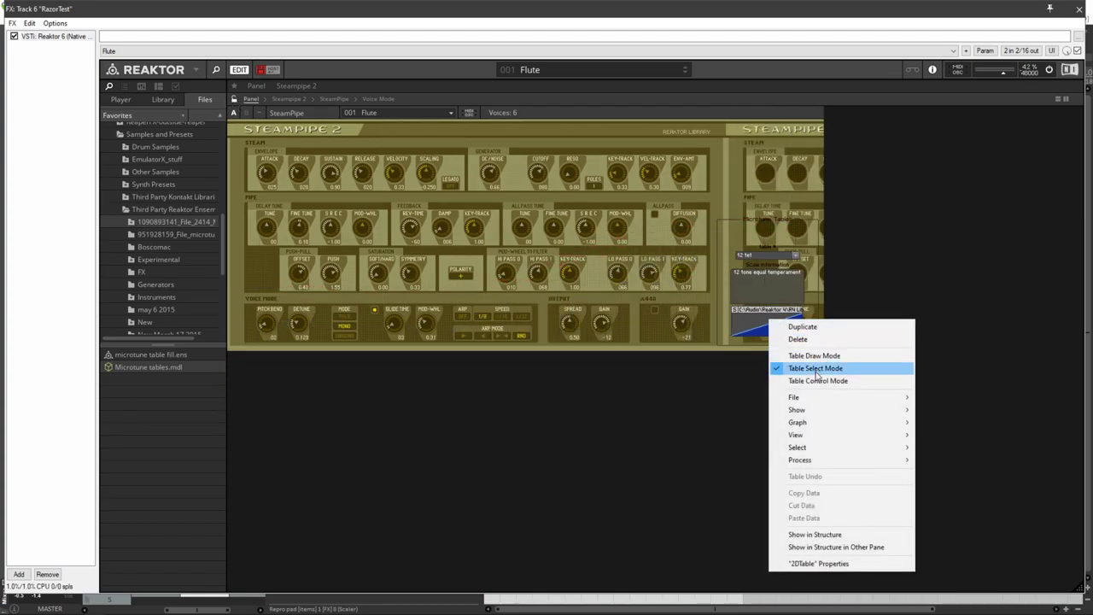
pyautogui.moveTo(845, 398)
pyautogui.click(956, 397)
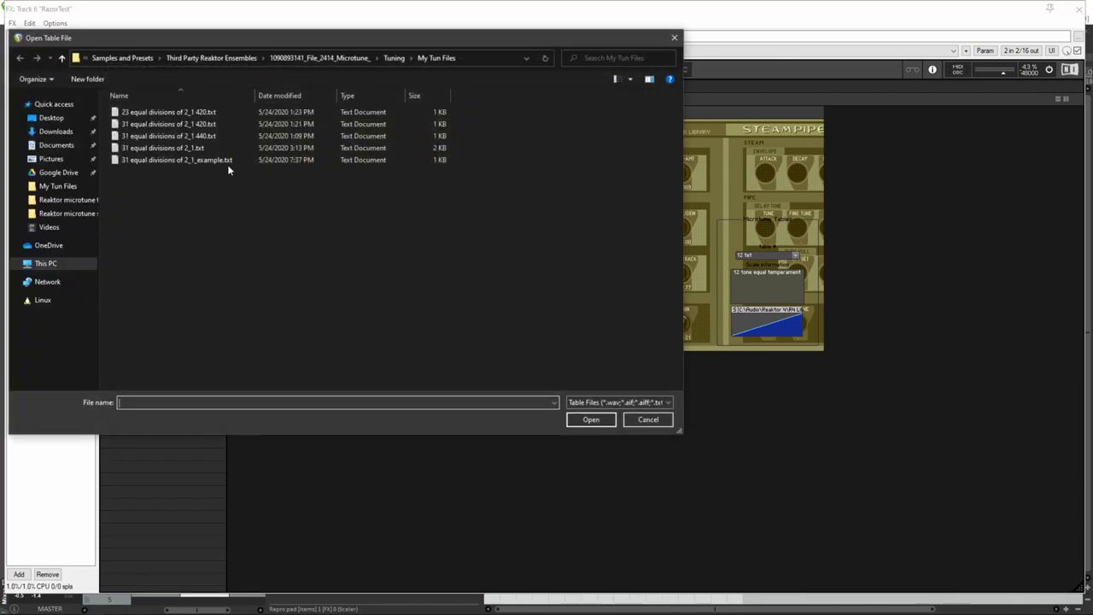
# Step: Load a .tun file into the table, start playback and raise the RazorTest track volume slightly
pyautogui.doubleClick(208, 161)
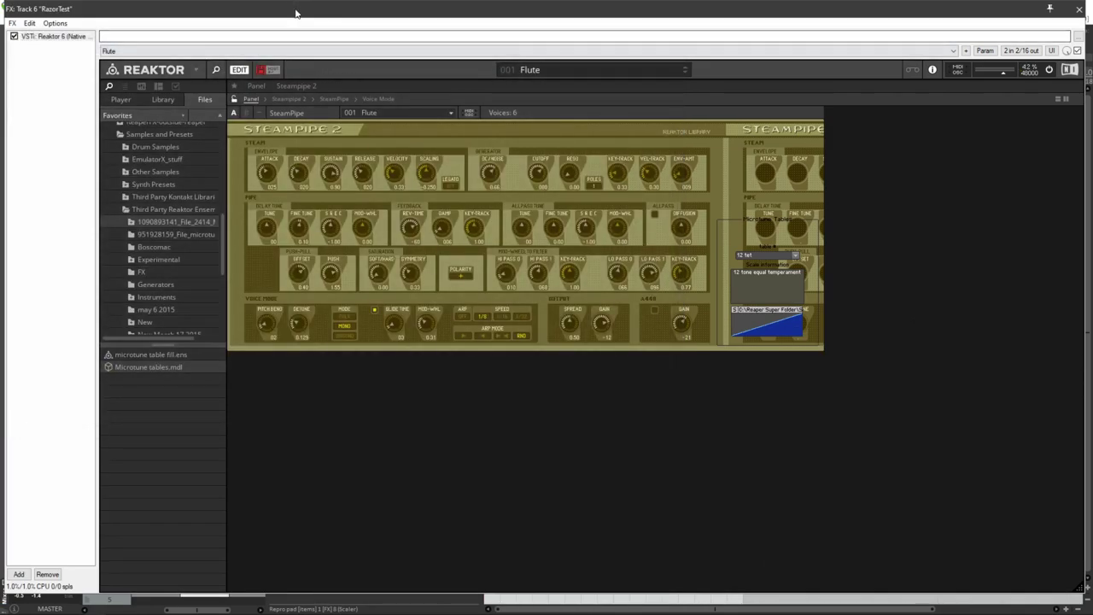
pyautogui.moveTo(293, 10); pyautogui.dragTo(293, 209)
pyautogui.click(577, 36)
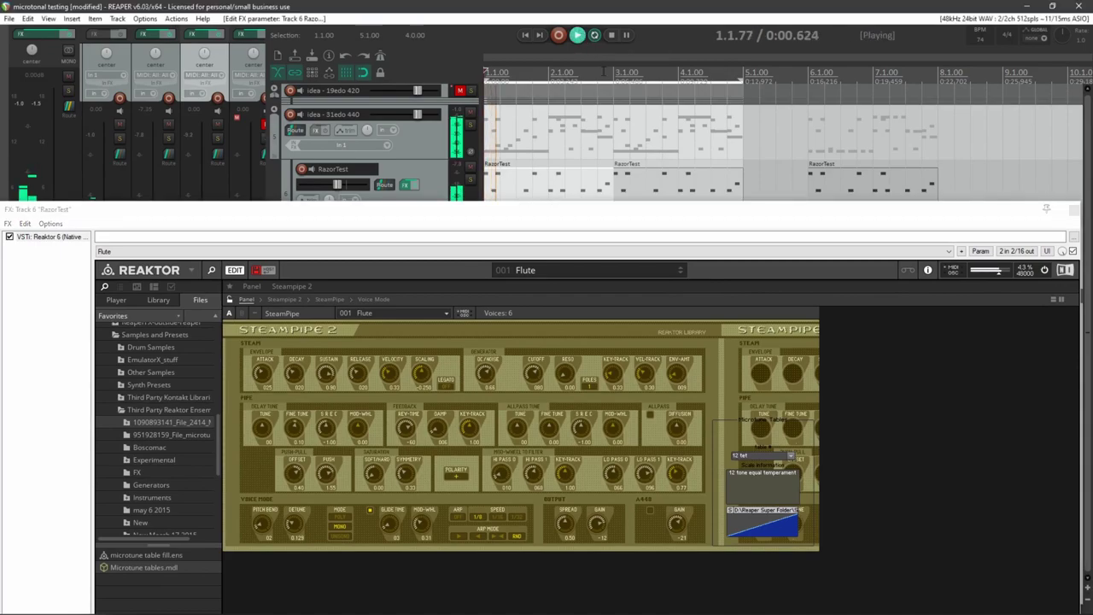
pyautogui.moveTo(337, 186); pyautogui.dragTo(347, 186)
# Step: Load the 23 equal divisions 420 tuning file during playback, then stop
pyautogui.rightClick(766, 484)
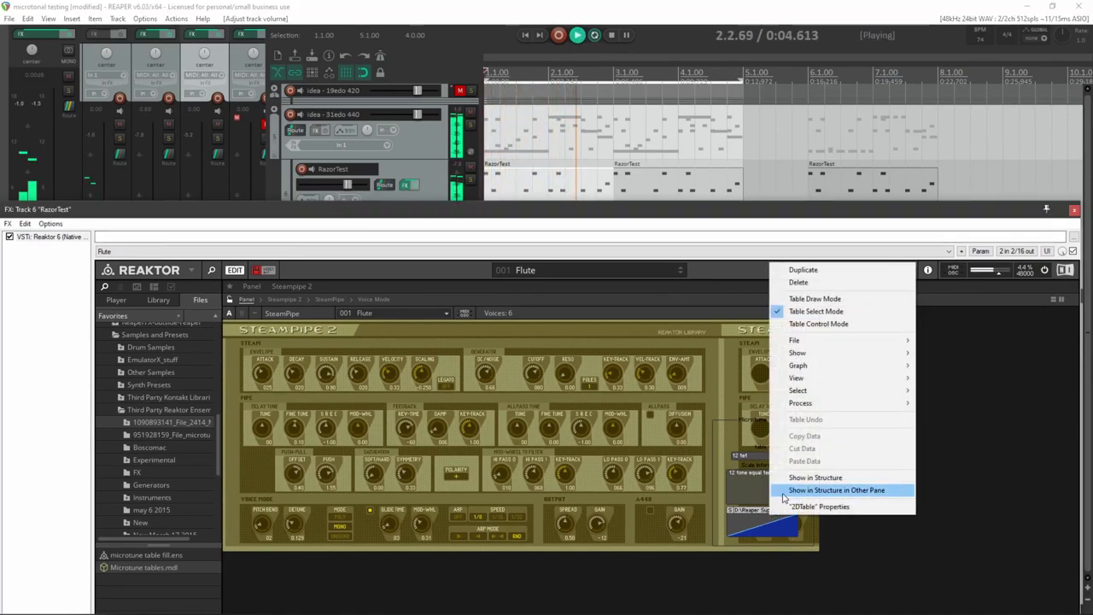
pyautogui.moveTo(828, 346)
pyautogui.click(949, 340)
pyautogui.doubleClick(237, 288)
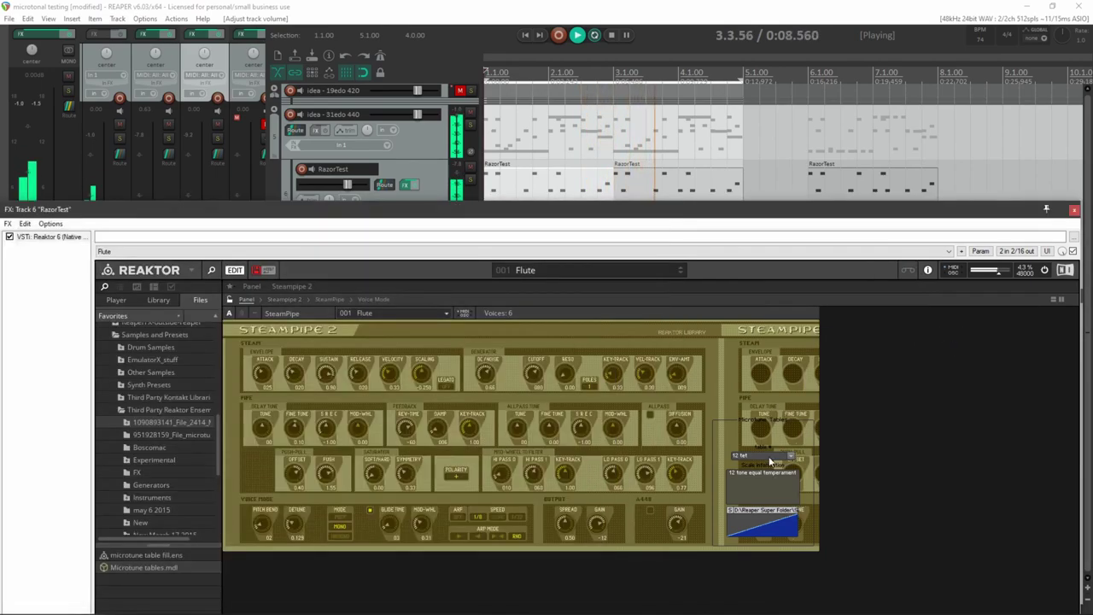
pyautogui.click(611, 35)
pyautogui.moveTo(551, 211); pyautogui.dragTo(554, 6)
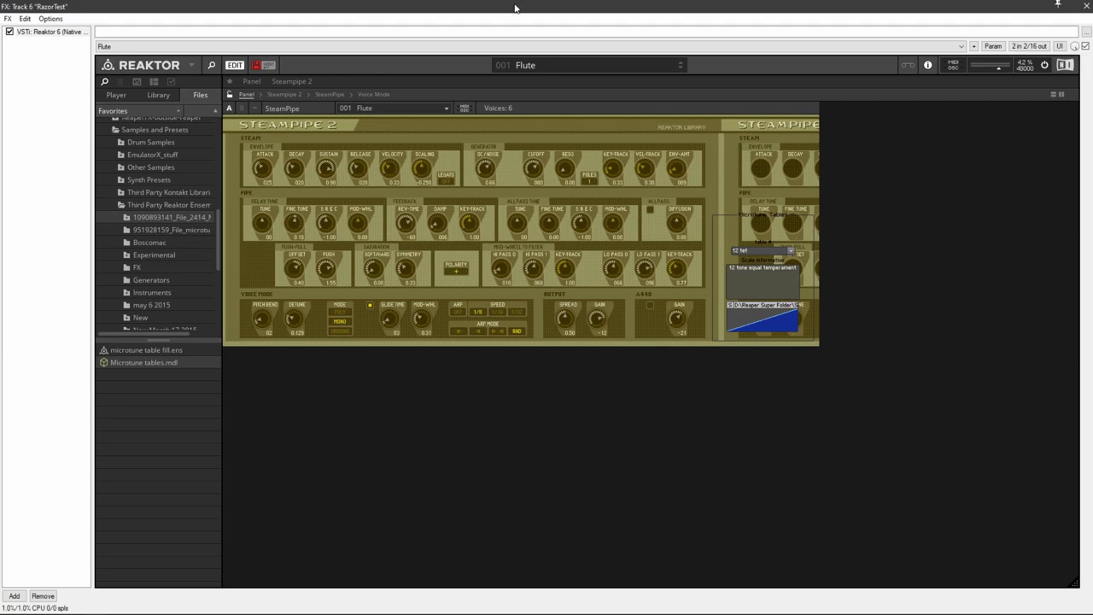
# Step: Start Save As for the ensemble, browsing existing names like Kontour Microtonal and Razor Microtonal 2
pyautogui.click(257, 65)
pyautogui.moveTo(280, 80)
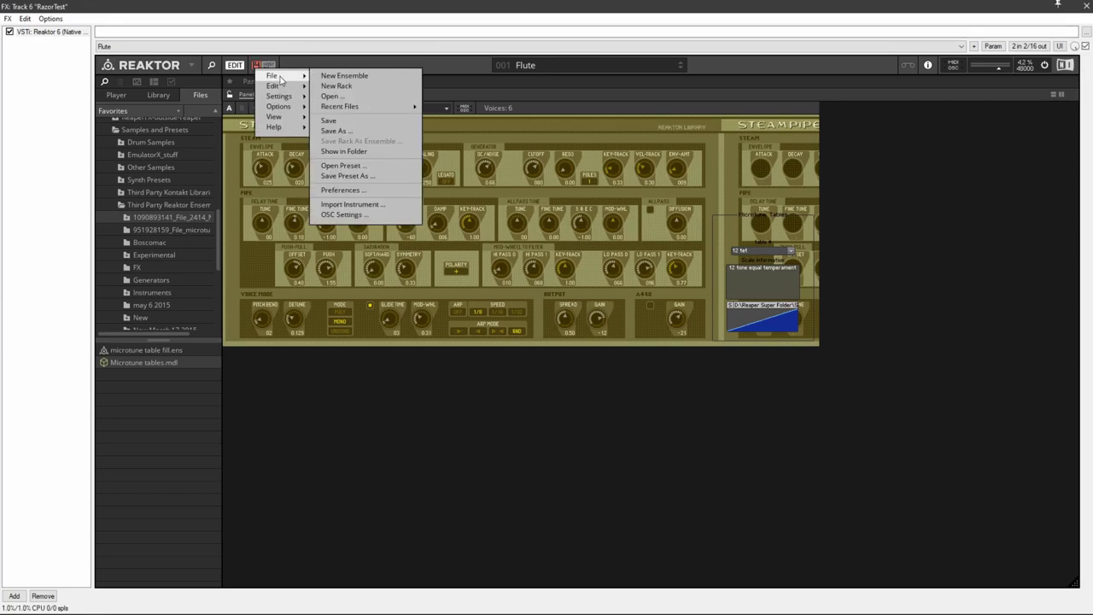
pyautogui.click(352, 130)
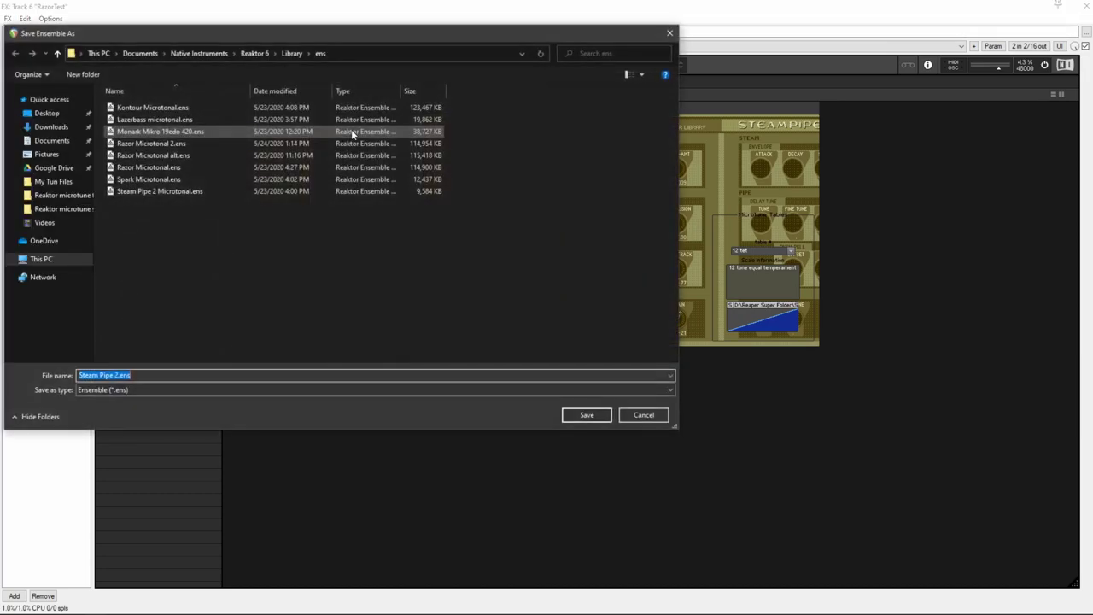
pyautogui.moveTo(193, 34); pyautogui.dragTo(240, 93)
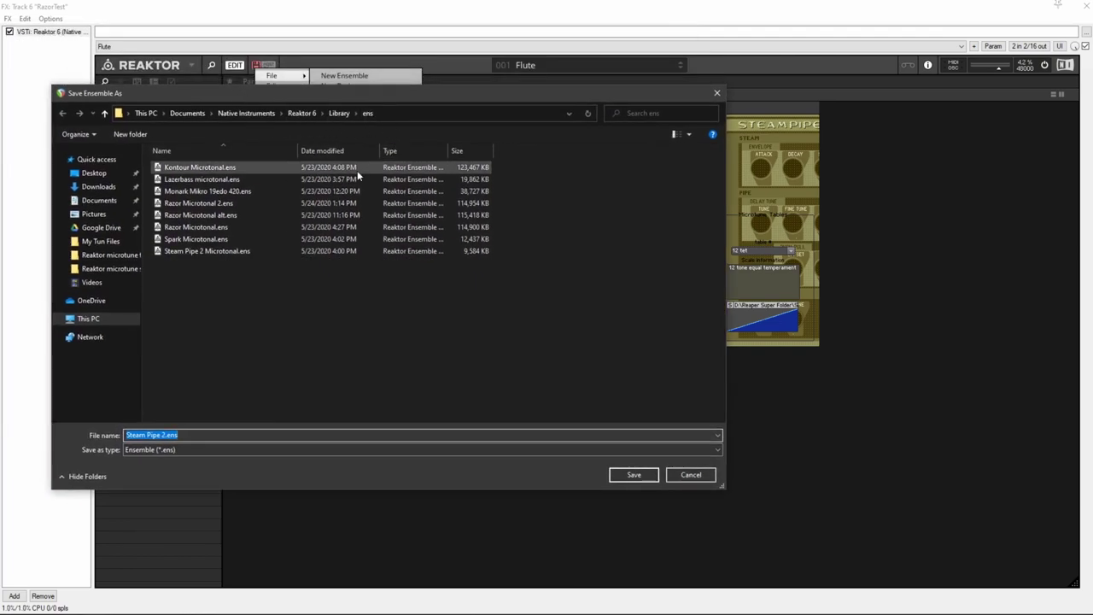
pyautogui.click(247, 167)
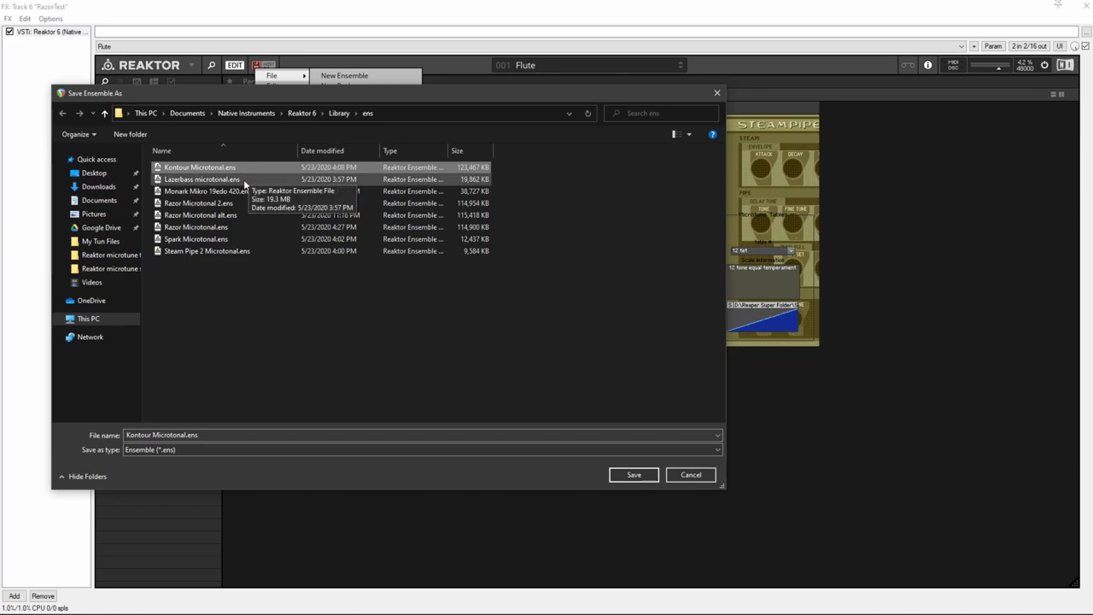
pyautogui.click(243, 180)
pyautogui.click(243, 203)
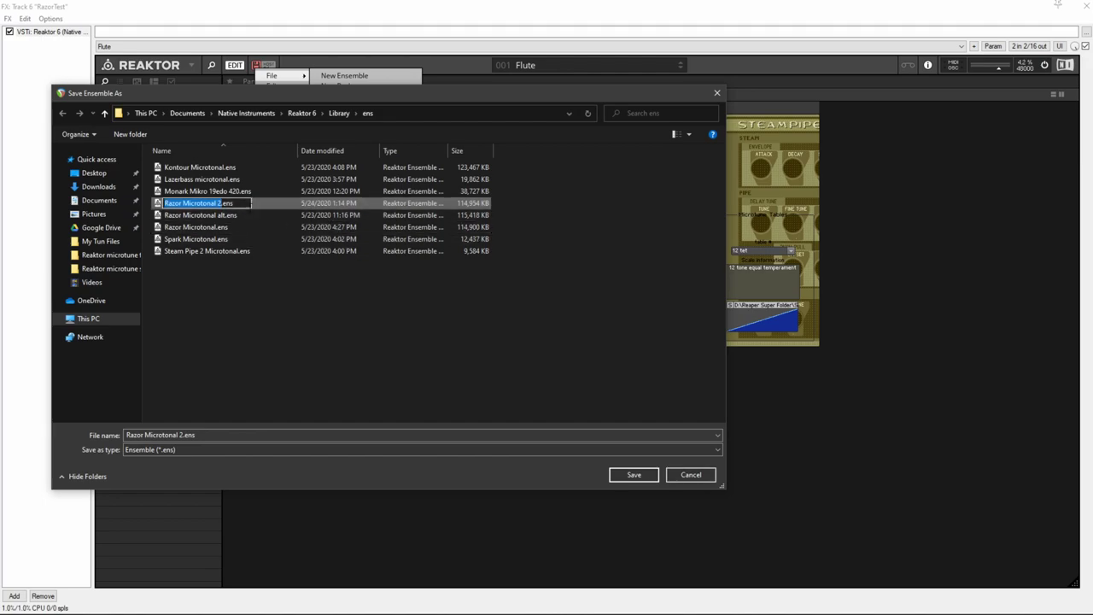
pyautogui.click(238, 215)
pyautogui.click(238, 205)
pyautogui.click(229, 168)
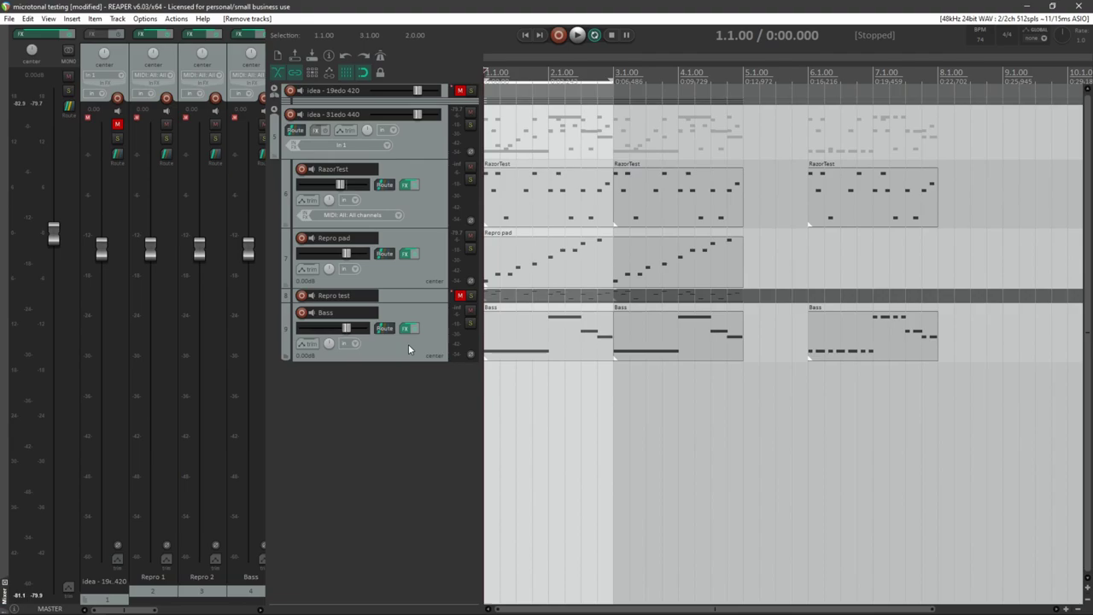
pyautogui.click(52, 607)
pyautogui.click(124, 283)
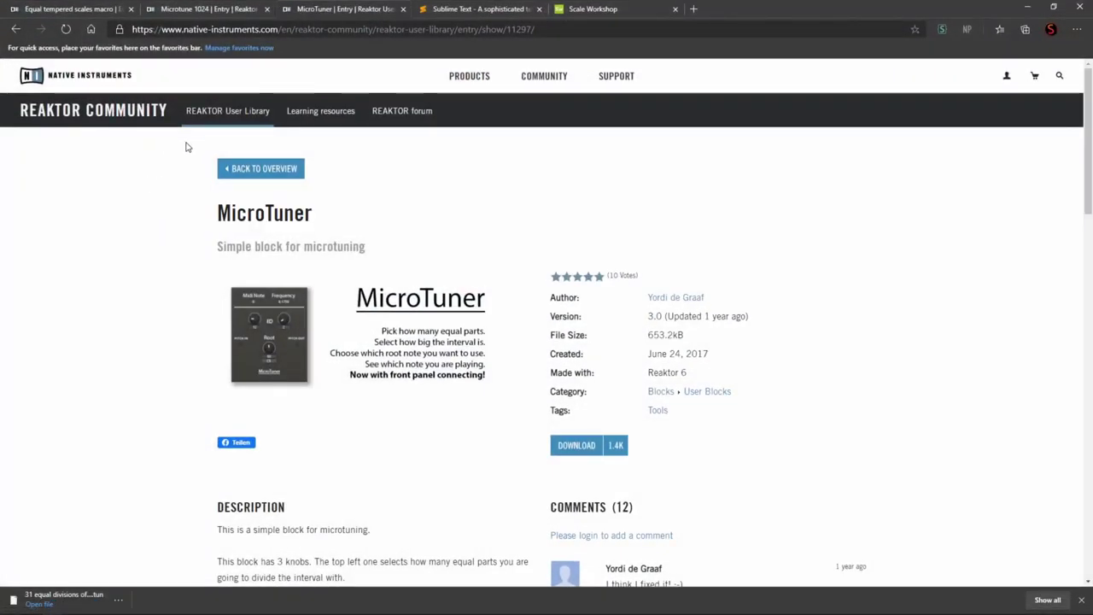
pyautogui.moveTo(217, 214); pyautogui.dragTo(390, 186)
pyautogui.hotkey('alt', 'Tab')
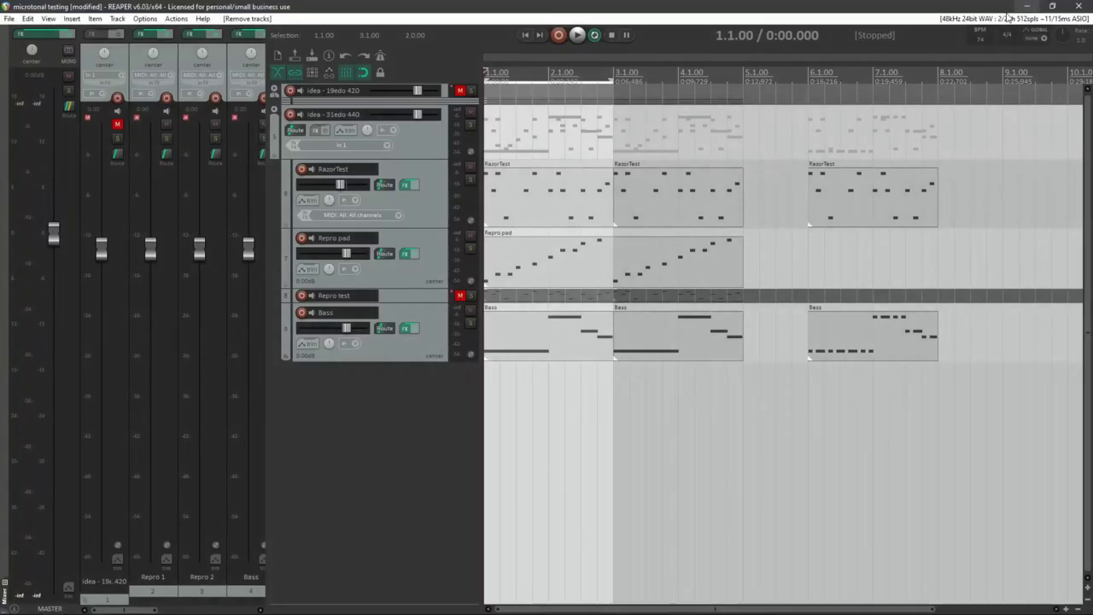
# Step: Load the original Monark Mikro.ens on the Bass track without saving, then recall snapshot 15 - Raw Funk
pyautogui.click(405, 328)
pyautogui.scroll(-5, 347, 472)
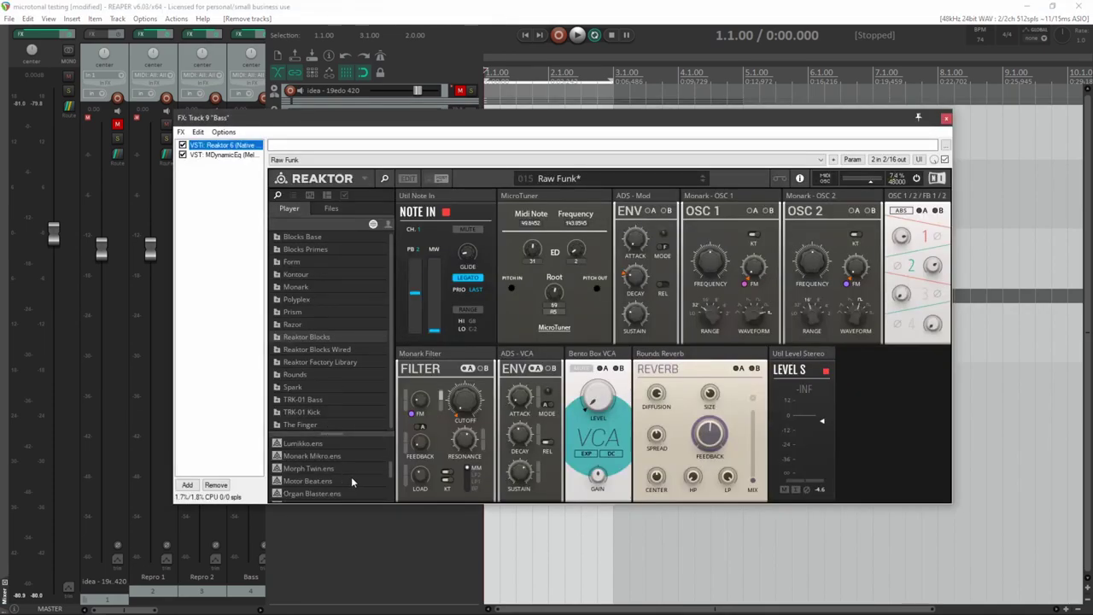
pyautogui.click(337, 457)
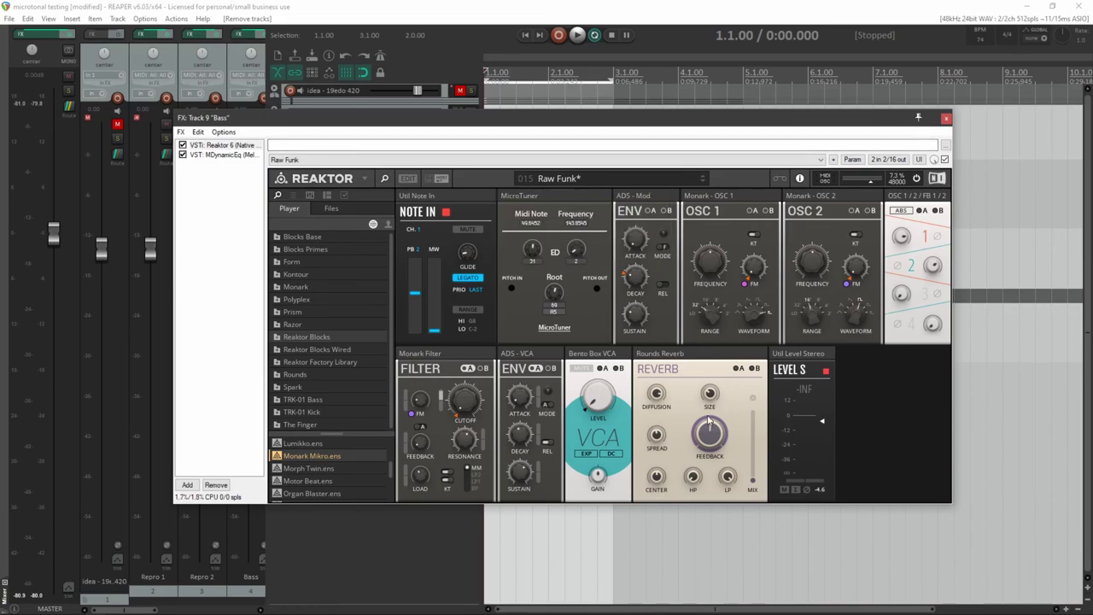
pyautogui.moveTo(543, 111); pyautogui.dragTo(507, 154)
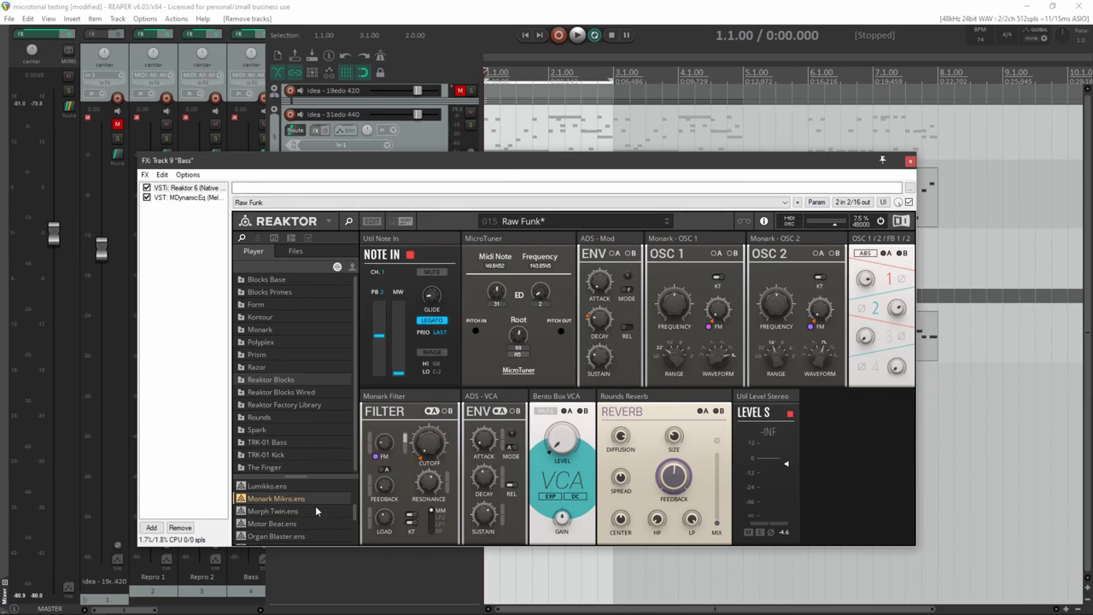
pyautogui.doubleClick(272, 501)
pyautogui.click(580, 348)
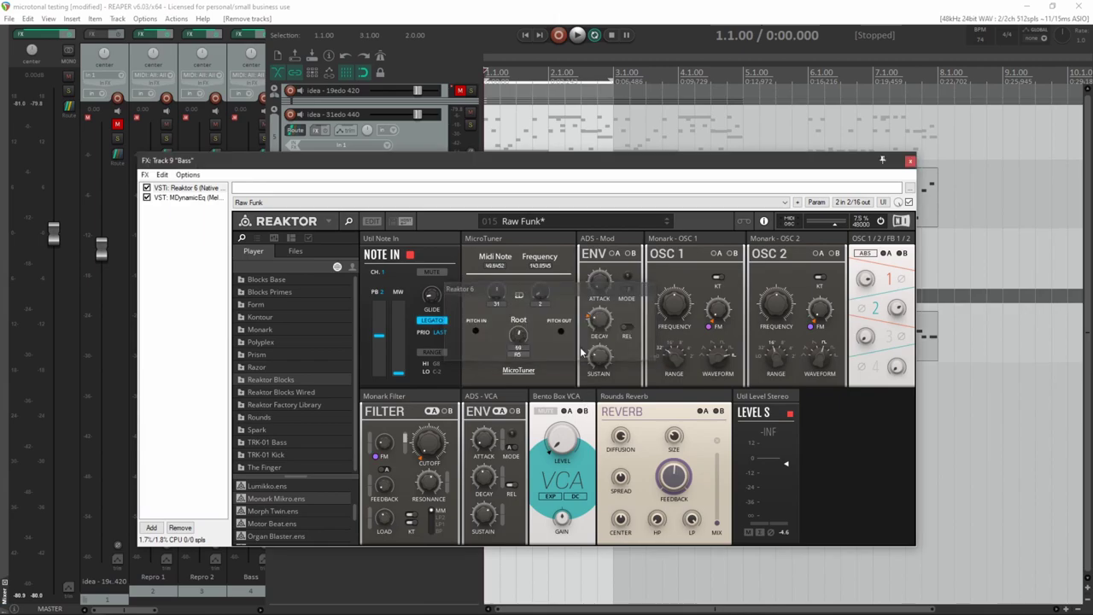
pyautogui.click(500, 220)
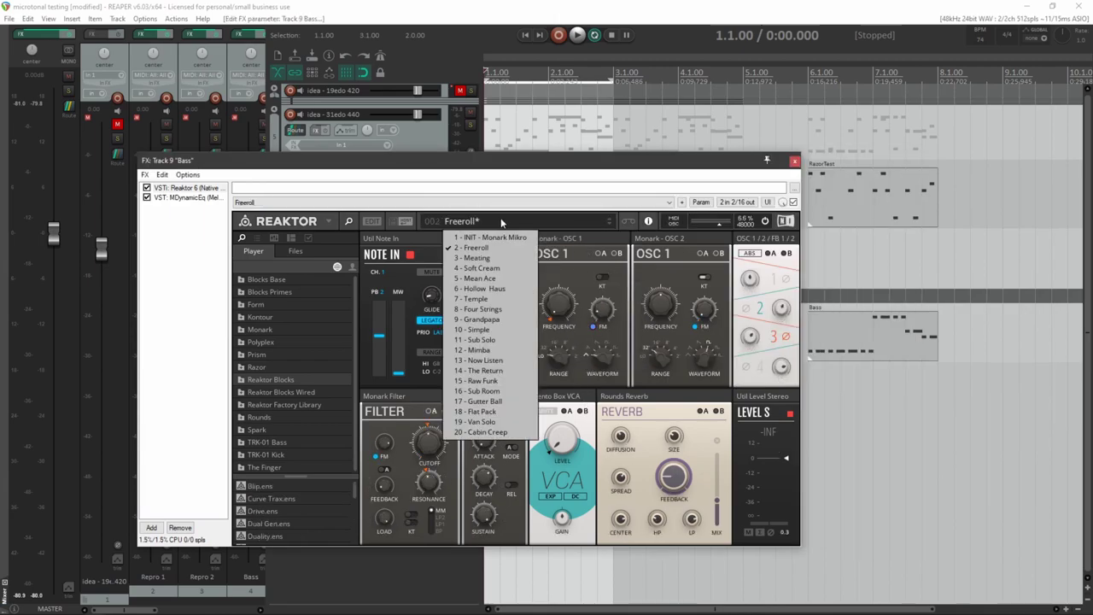
pyautogui.click(483, 380)
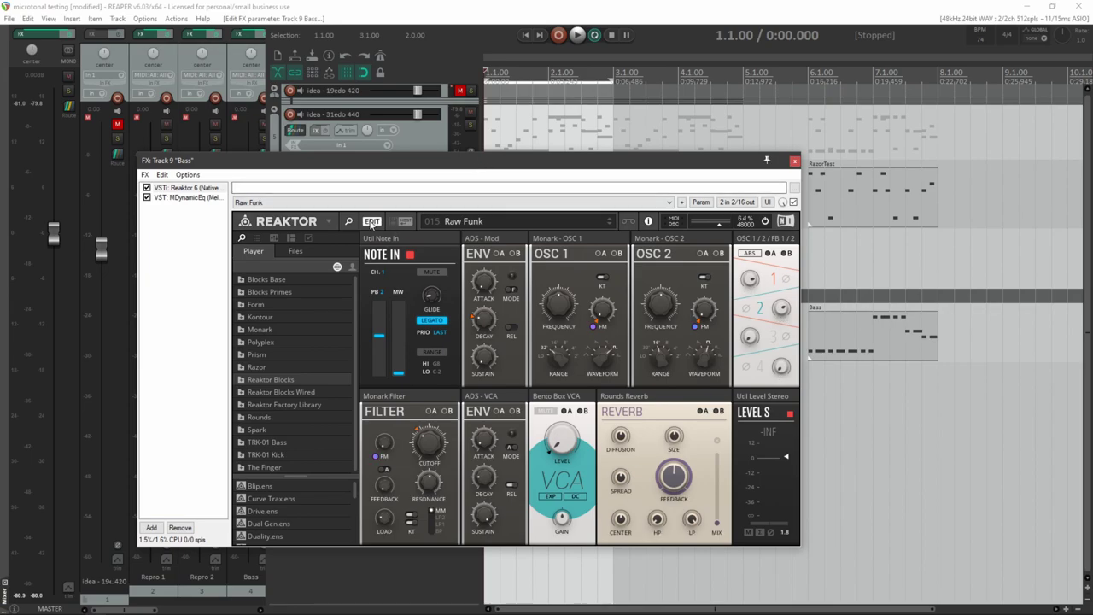
# Step: Maximize the Reaktor window and show the Monark Mikro structure view
pyautogui.doubleClick(482, 166)
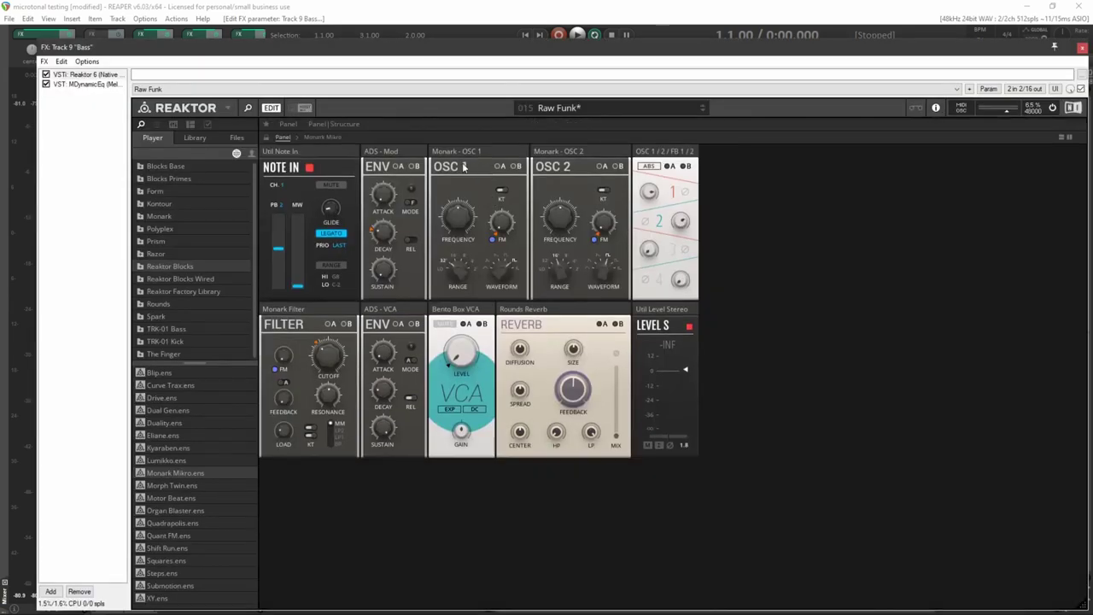
pyautogui.click(321, 135)
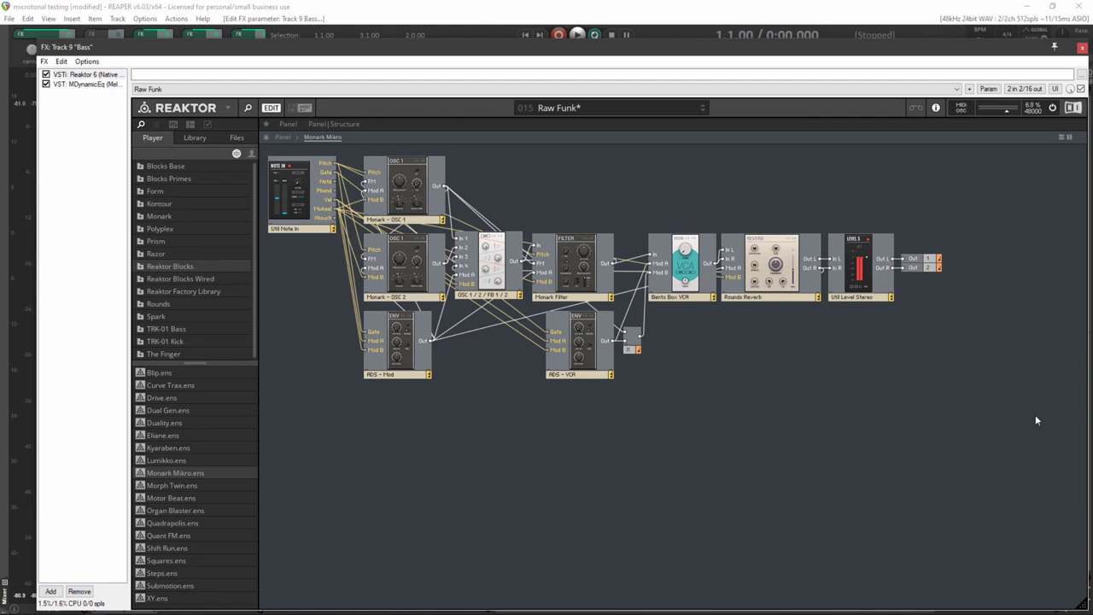
pyautogui.rightClick(909, 447)
pyautogui.click(956, 422)
pyautogui.moveTo(429, 203)
pyautogui.click(287, 198)
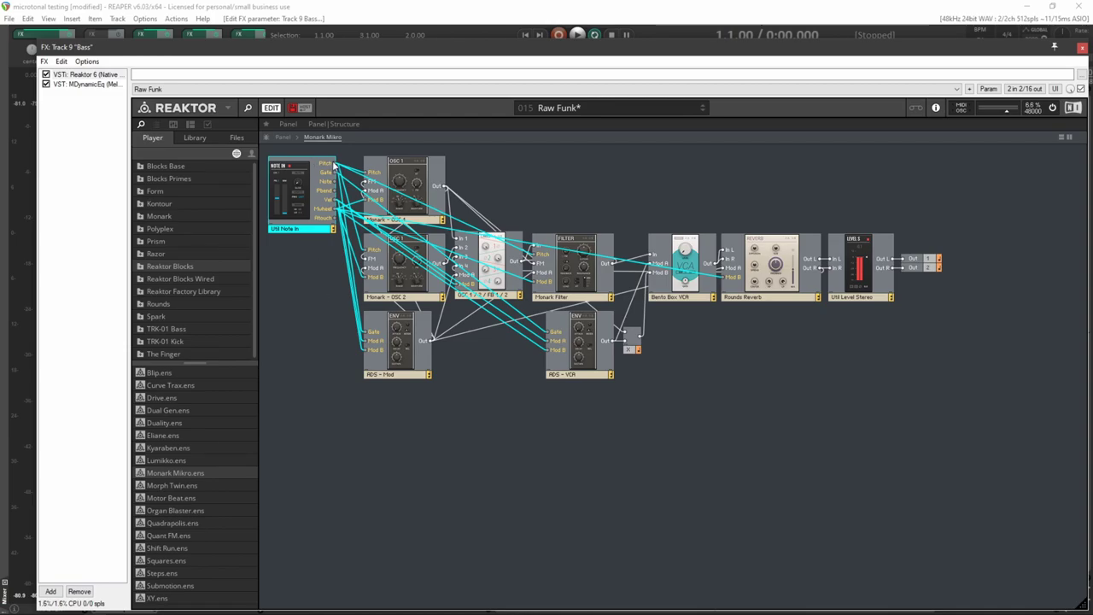
pyautogui.moveTo(336, 166)
# Step: Shift all modules except Note In to the right, then open the User Library showing MicroTuner.ism
pyautogui.moveTo(954, 495); pyautogui.dragTo(395, 183)
pyautogui.moveTo(395, 184); pyautogui.dragTo(501, 187)
pyautogui.click(350, 303)
pyautogui.click(302, 210)
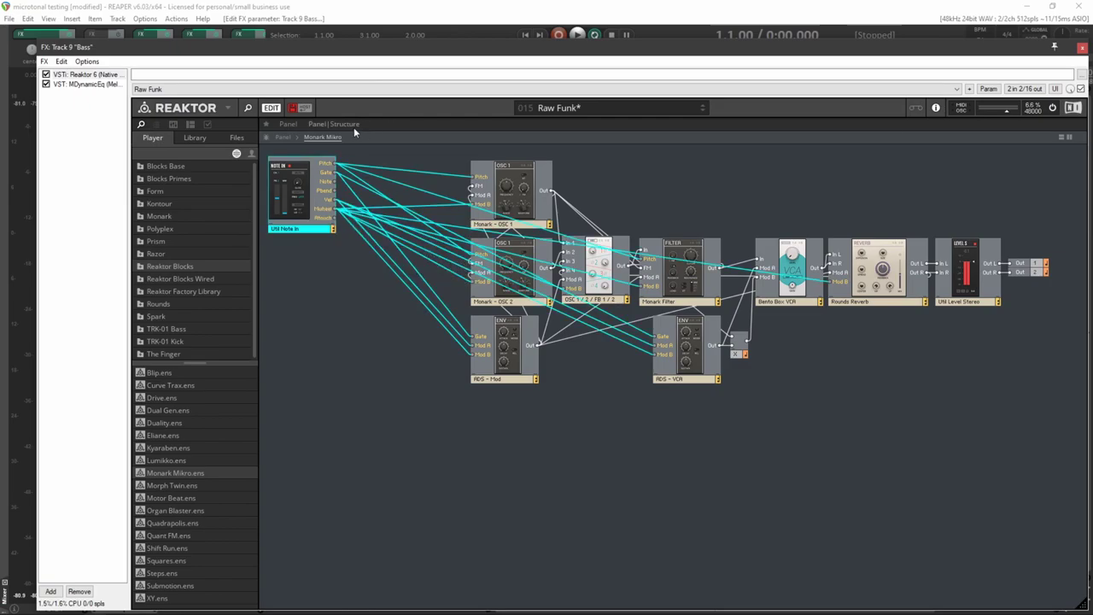
pyautogui.click(293, 323)
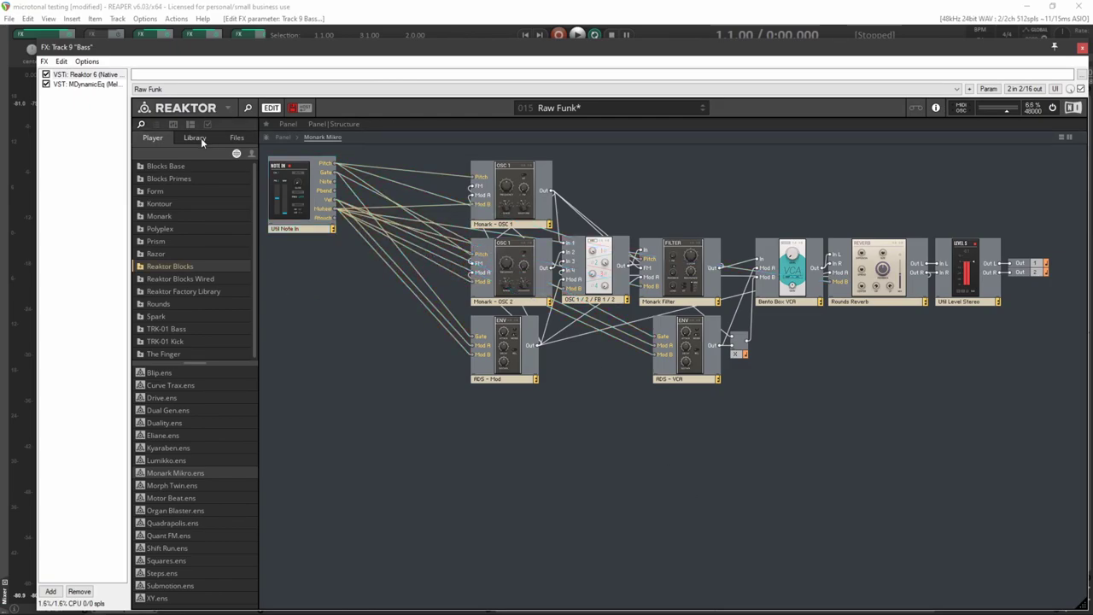
pyautogui.click(194, 138)
pyautogui.click(250, 155)
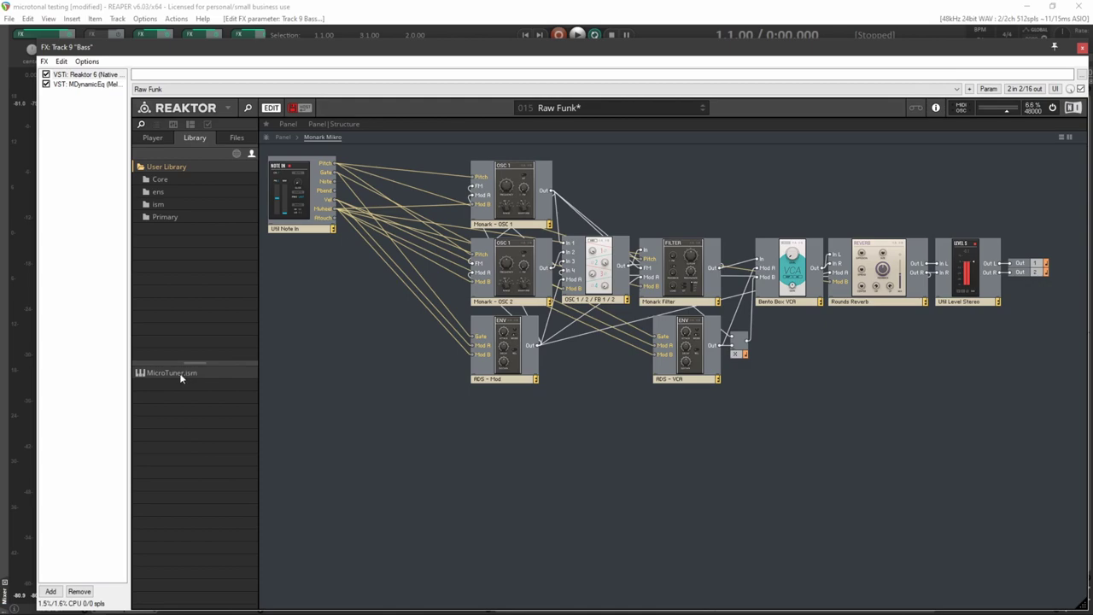
# Step: Add the MicroTuner block and nudge the OSC 1 and OSC 2 modules into place
pyautogui.moveTo(187, 374); pyautogui.dragTo(334, 378)
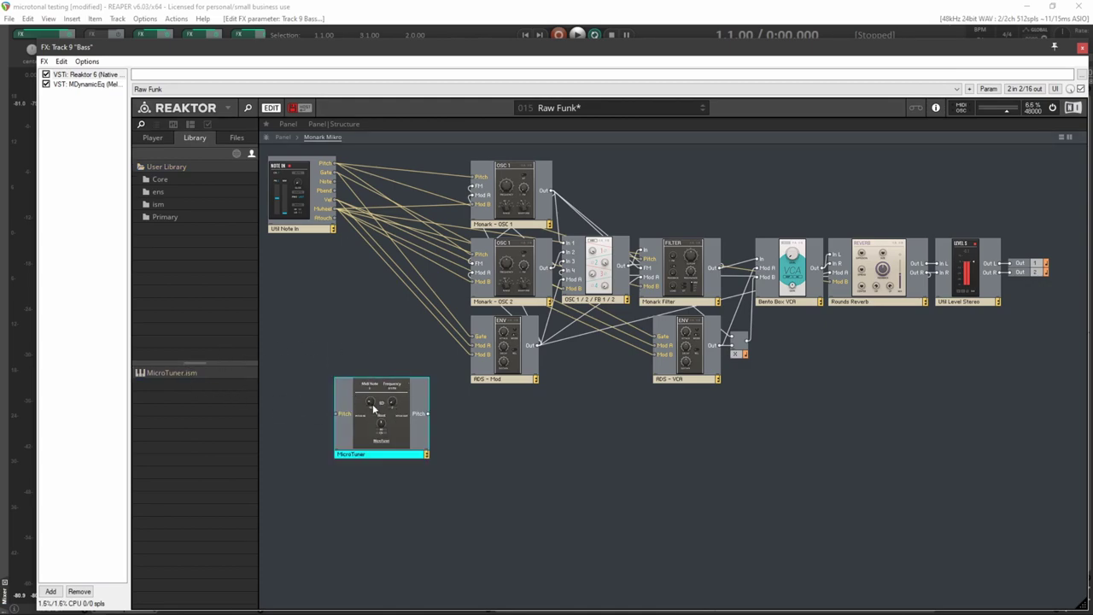
pyautogui.moveTo(373, 409); pyautogui.dragTo(353, 407)
pyautogui.click(300, 210)
pyautogui.moveTo(515, 185)
pyautogui.mouseDown()
pyautogui.moveTo(517, 167)
pyautogui.moveTo(506, 178)
pyautogui.mouseUp()
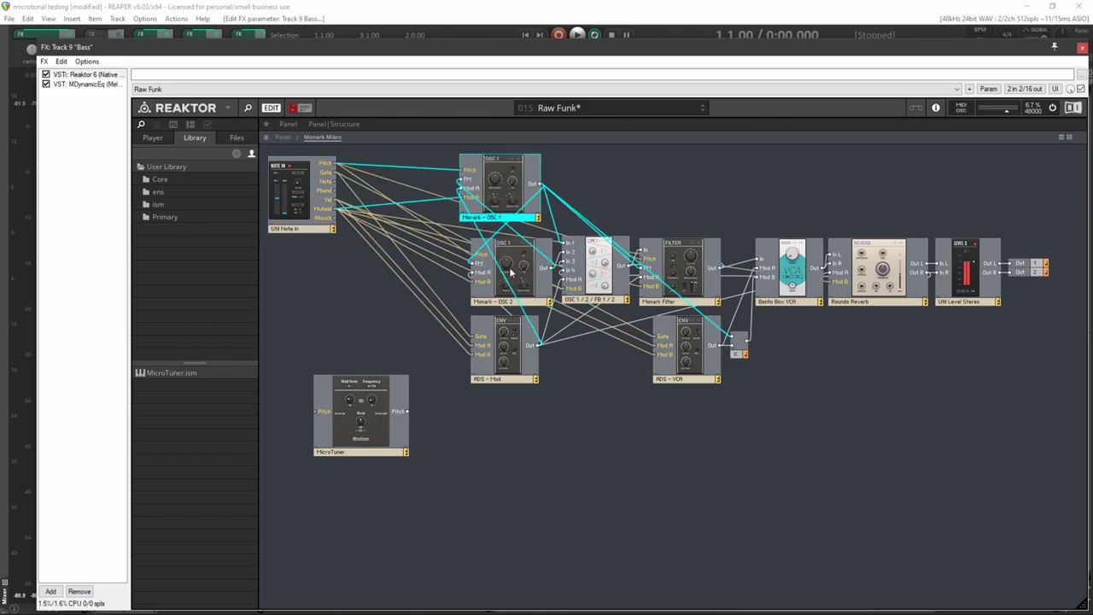
pyautogui.moveTo(512, 273); pyautogui.dragTo(505, 263)
# Step: Rearrange ADS - Mod, ADS - VCA and Monark Filter, and move MicroTuner up beside Note In
pyautogui.click(497, 380)
pyautogui.moveTo(498, 380); pyautogui.dragTo(558, 467)
pyautogui.moveTo(666, 339); pyautogui.dragTo(679, 388)
pyautogui.moveTo(671, 272); pyautogui.dragTo(498, 333)
pyautogui.moveTo(597, 266); pyautogui.dragTo(738, 221)
pyautogui.moveTo(572, 423); pyautogui.dragTo(835, 412)
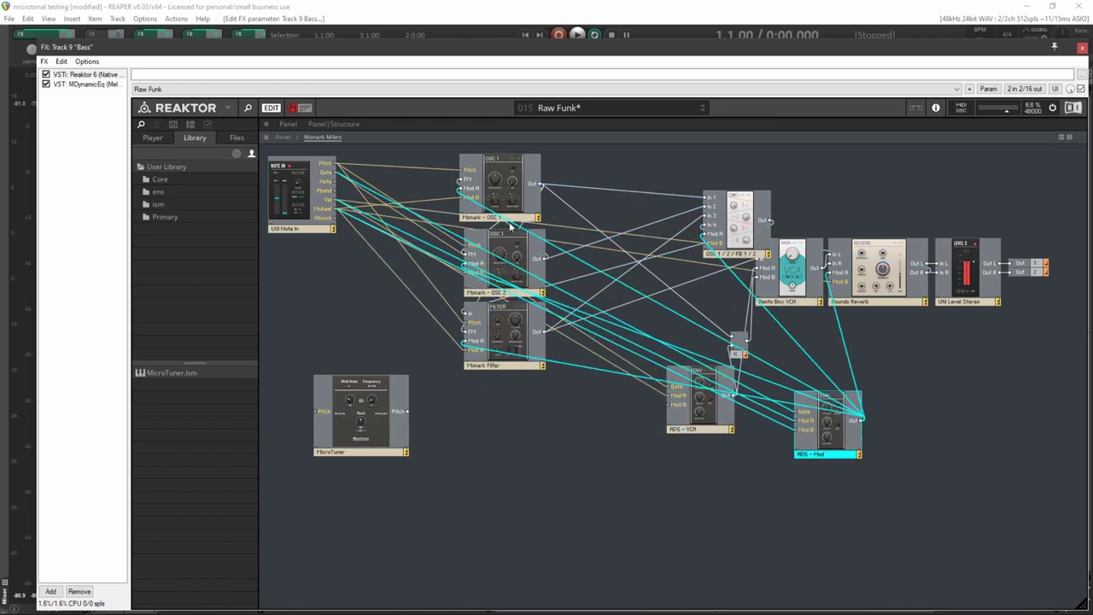
pyautogui.click(499, 254)
pyautogui.click(507, 345)
pyautogui.moveTo(367, 417); pyautogui.dragTo(358, 321)
# Step: Wire MicroTuner's output to OSC 1, OSC 2 and Filter Pitch, and Note In Pitch into MicroTuner
pyautogui.click(472, 190)
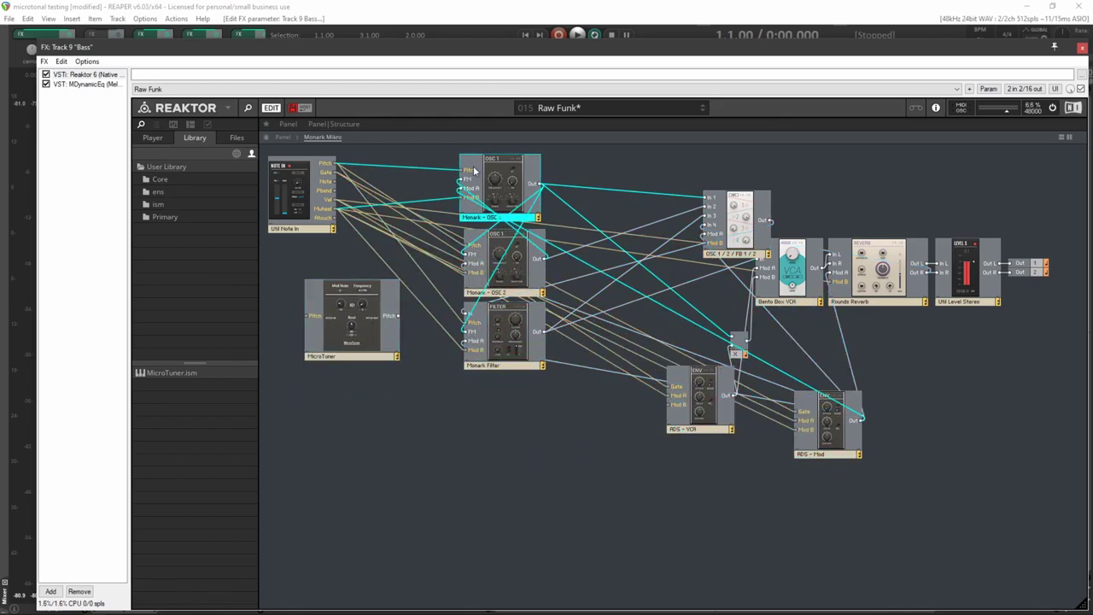
pyautogui.moveTo(459, 186); pyautogui.dragTo(398, 315)
pyautogui.click(476, 244)
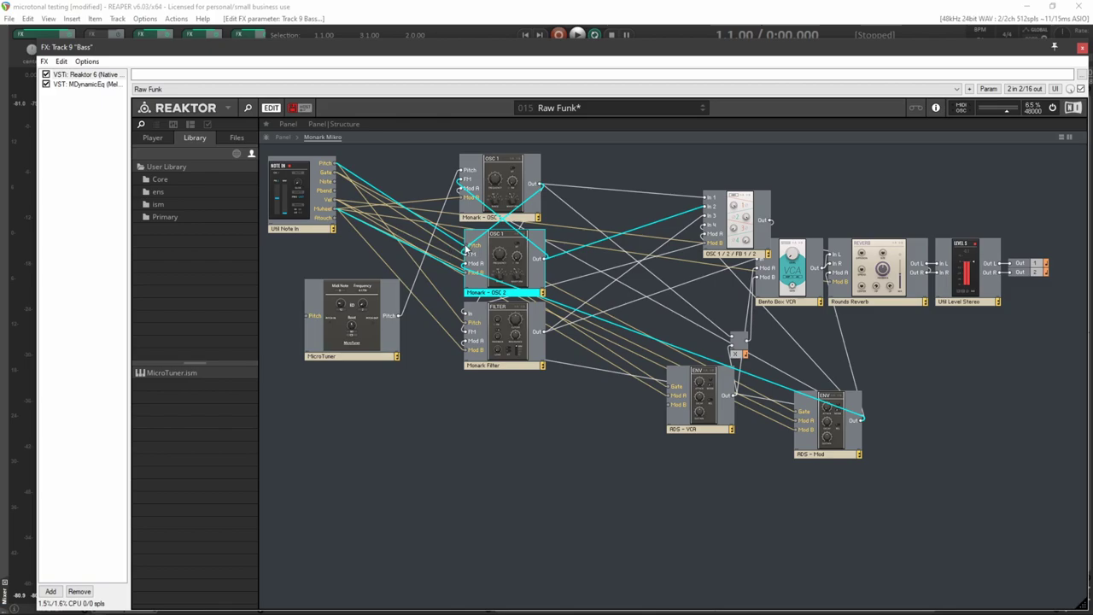
pyautogui.moveTo(467, 246); pyautogui.dragTo(398, 316)
pyautogui.moveTo(467, 327); pyautogui.dragTo(418, 178)
pyautogui.moveTo(334, 168); pyautogui.dragTo(403, 266)
# Step: In Panel view, place MicroTuner right after Note In and raise ED to 27 and root to G#5
pyautogui.click(280, 137)
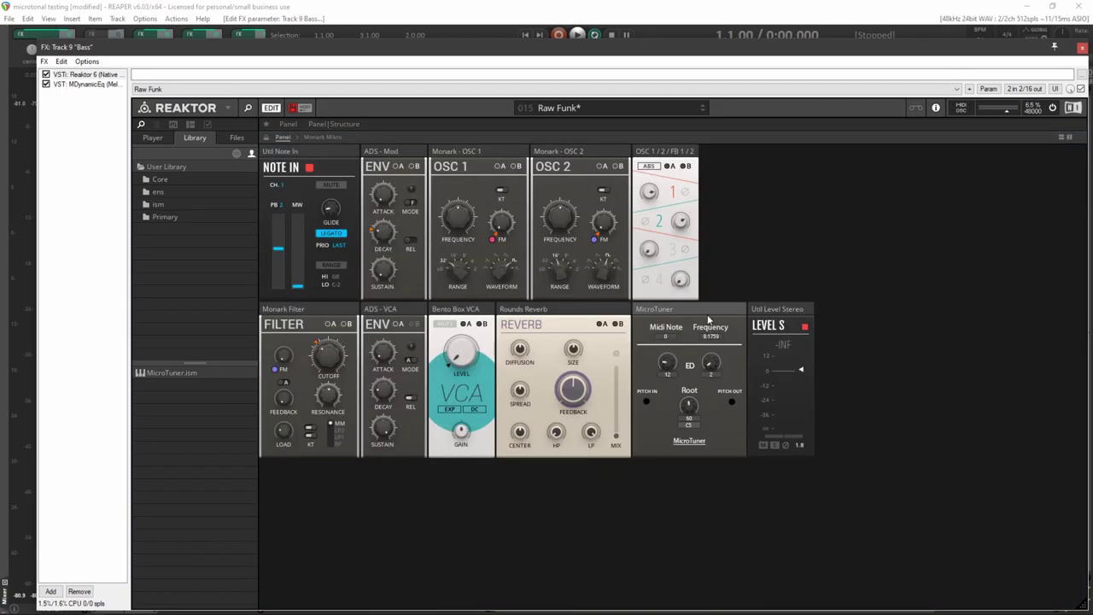
pyautogui.moveTo(708, 319); pyautogui.dragTo(399, 155)
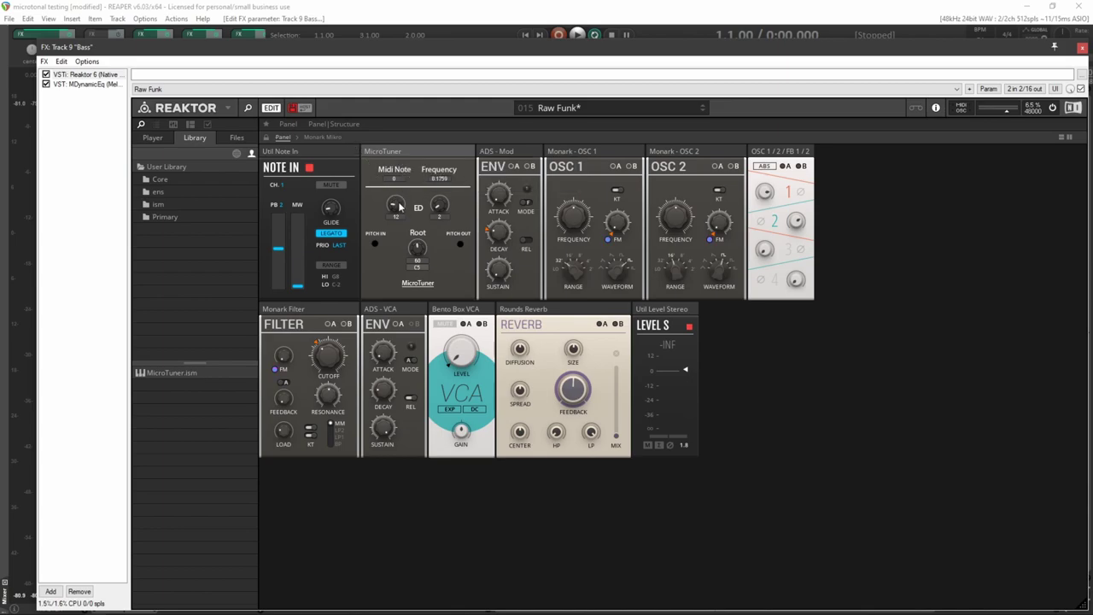
pyautogui.moveTo(405, 210); pyautogui.dragTo(409, 196)
pyautogui.moveTo(421, 249); pyautogui.dragTo(425, 247)
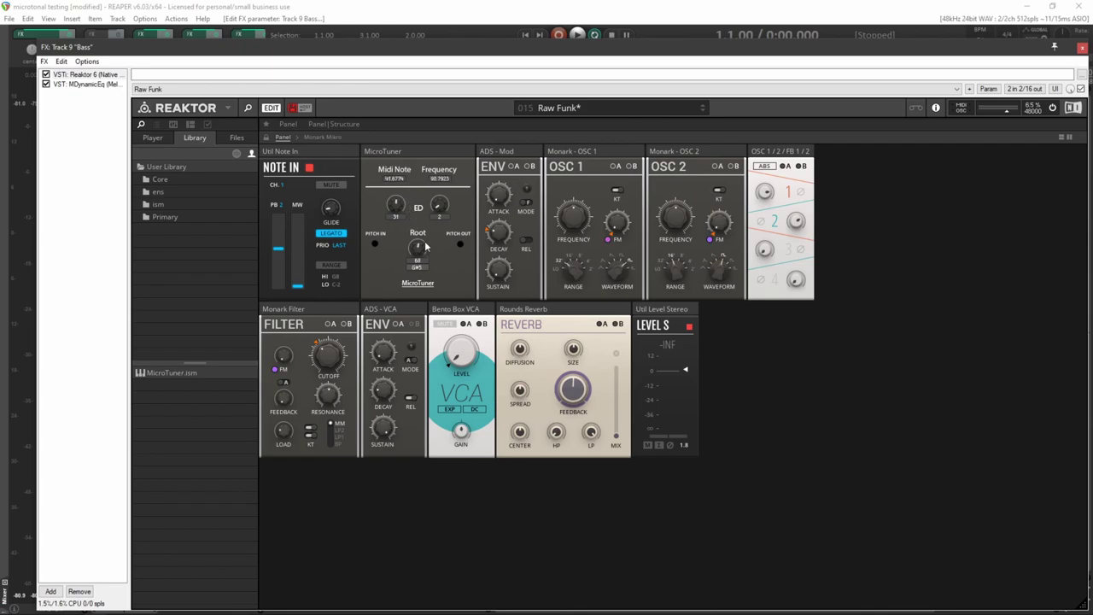
pyautogui.moveTo(402, 48); pyautogui.dragTo(430, 503)
# Step: Start playback, lower the Bass track to -4.82 dB, and tune MicroTuner toward 31 ED while listening
pyautogui.click(576, 35)
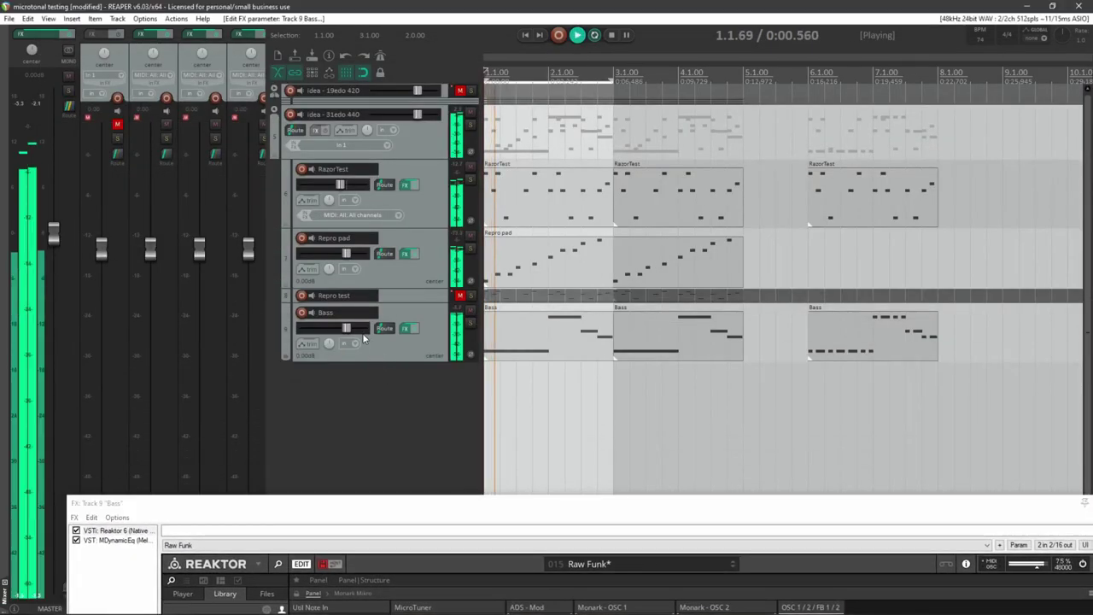
pyautogui.moveTo(359, 337); pyautogui.dragTo(341, 333)
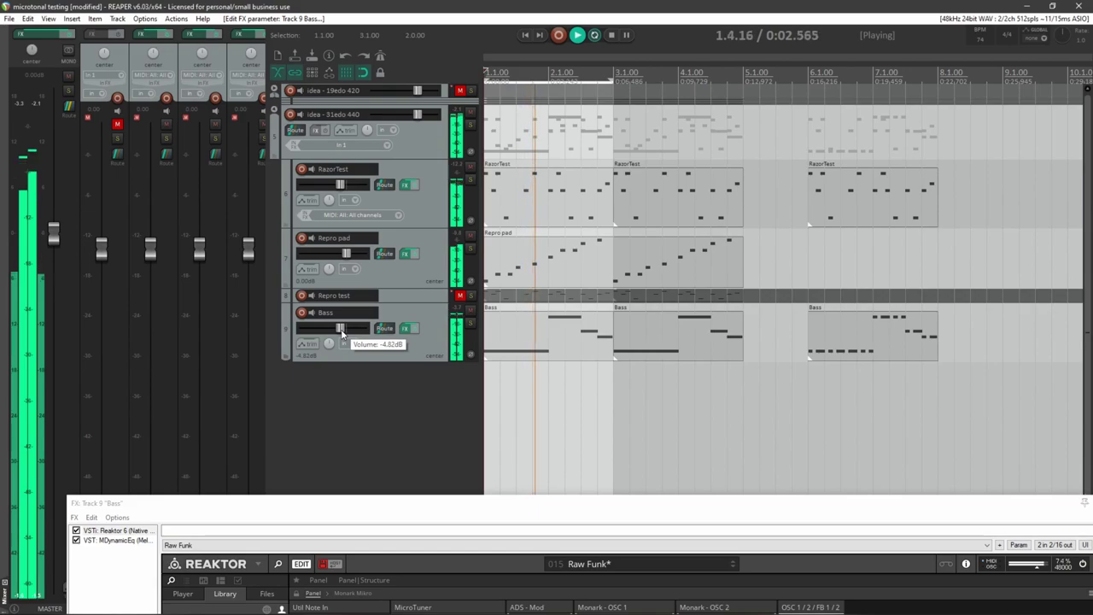
pyautogui.moveTo(495, 503); pyautogui.dragTo(434, 180)
pyautogui.moveTo(360, 337); pyautogui.dragTo(365, 343)
pyautogui.scroll(11, 366, 345)
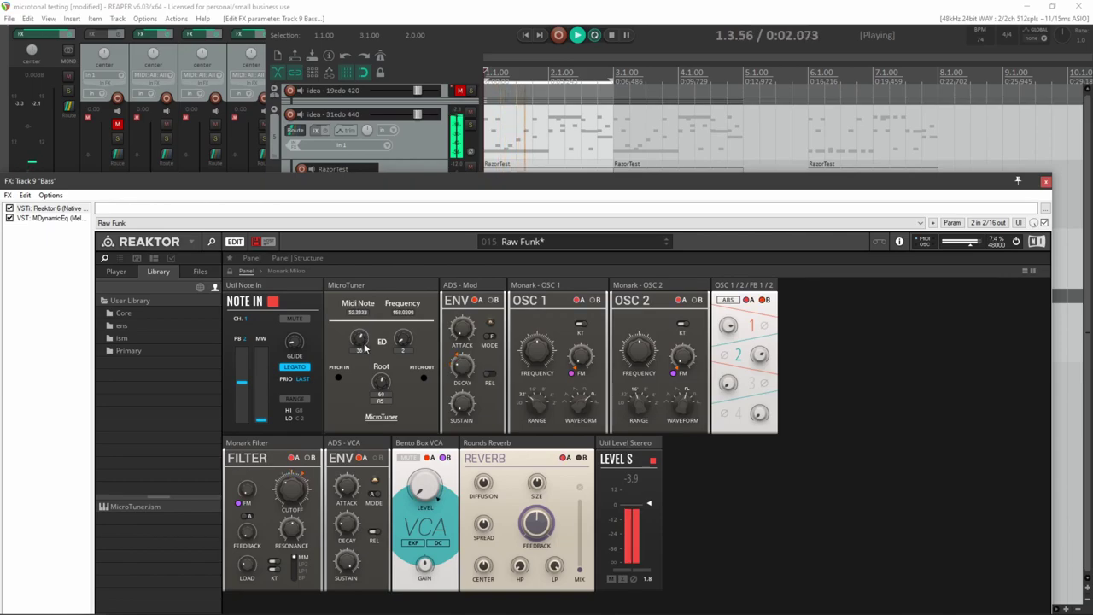
pyautogui.scroll(-8, 364, 346)
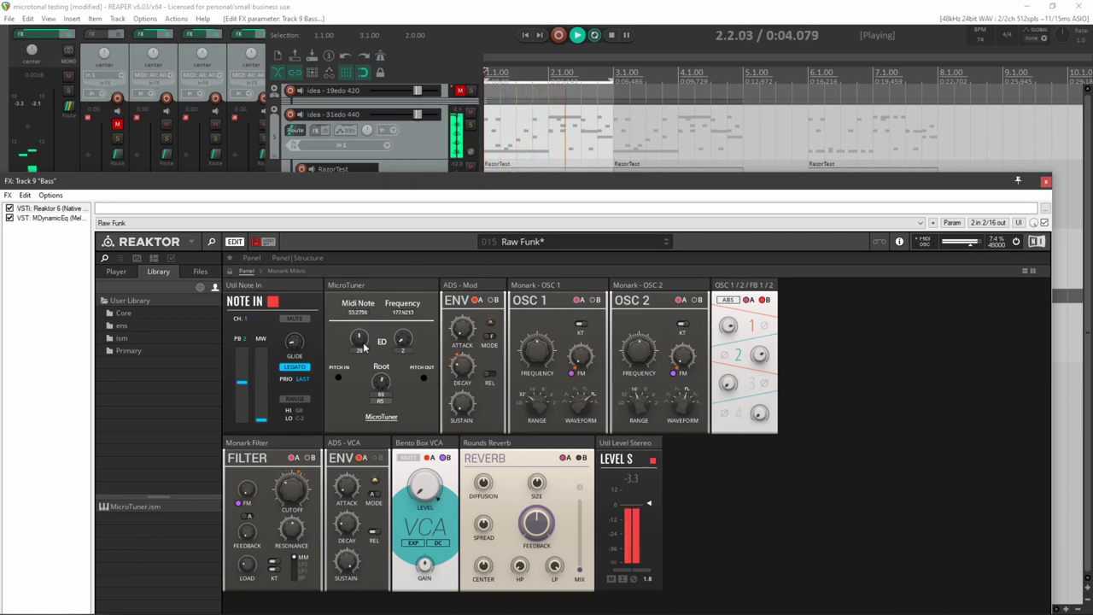
pyautogui.scroll(2, 364, 346)
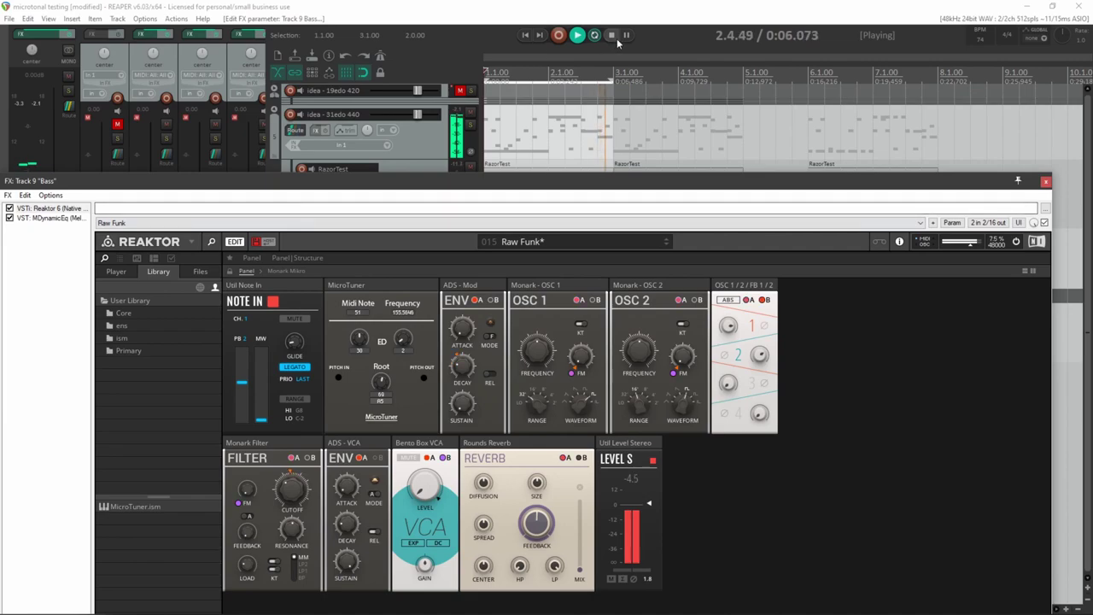
# Step: Stop playback and close the Bass track's FX chain window
pyautogui.click(615, 37)
pyautogui.scroll(4, 362, 338)
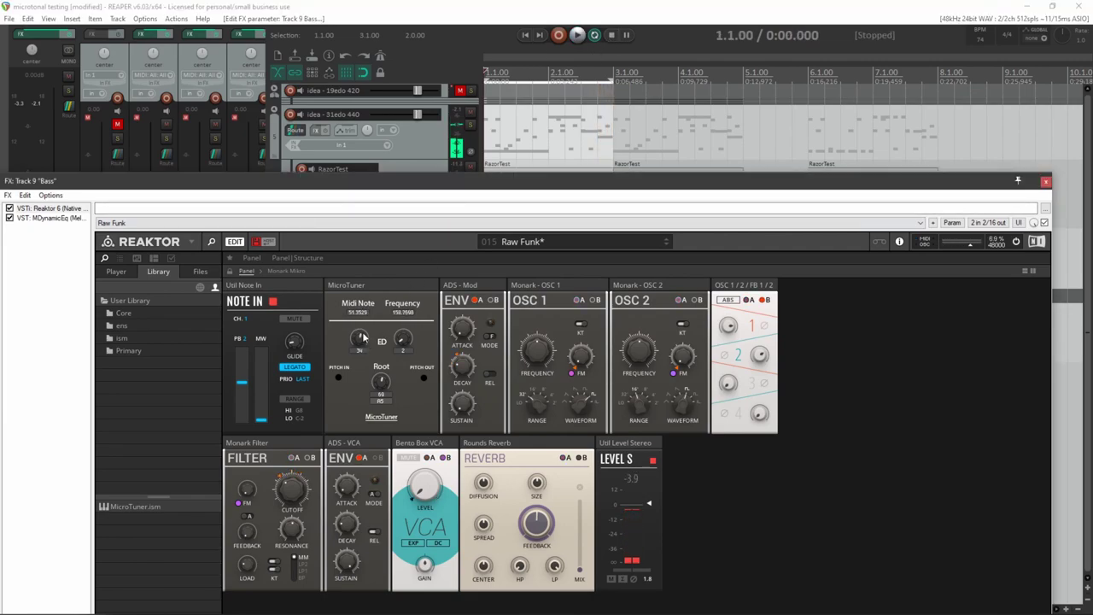
pyautogui.scroll(-3, 362, 338)
pyautogui.moveTo(449, 180); pyautogui.dragTo(450, 8)
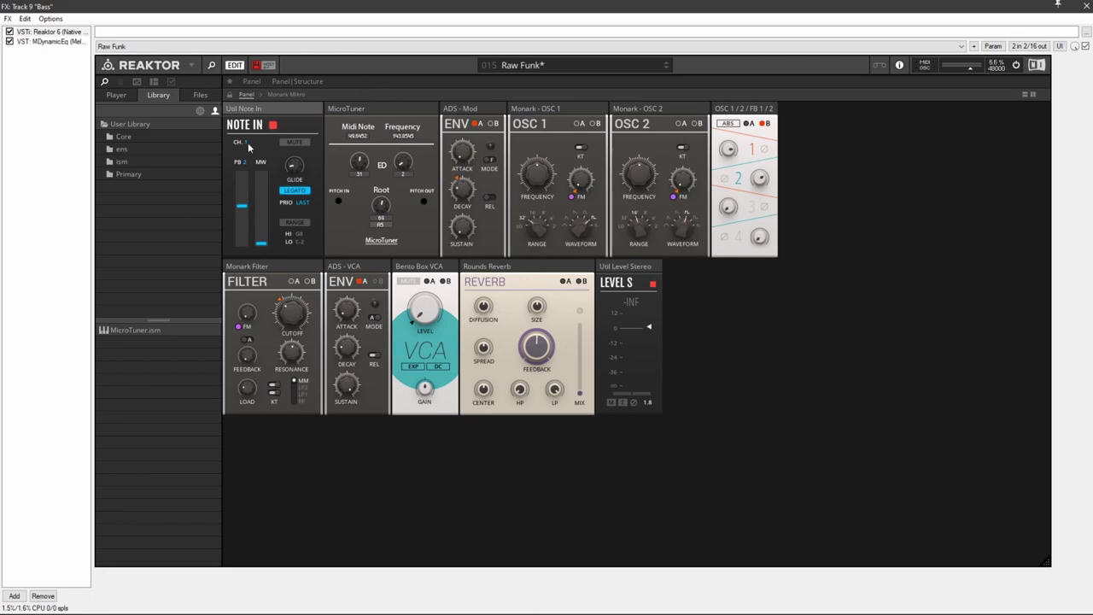
pyautogui.press('Escape')
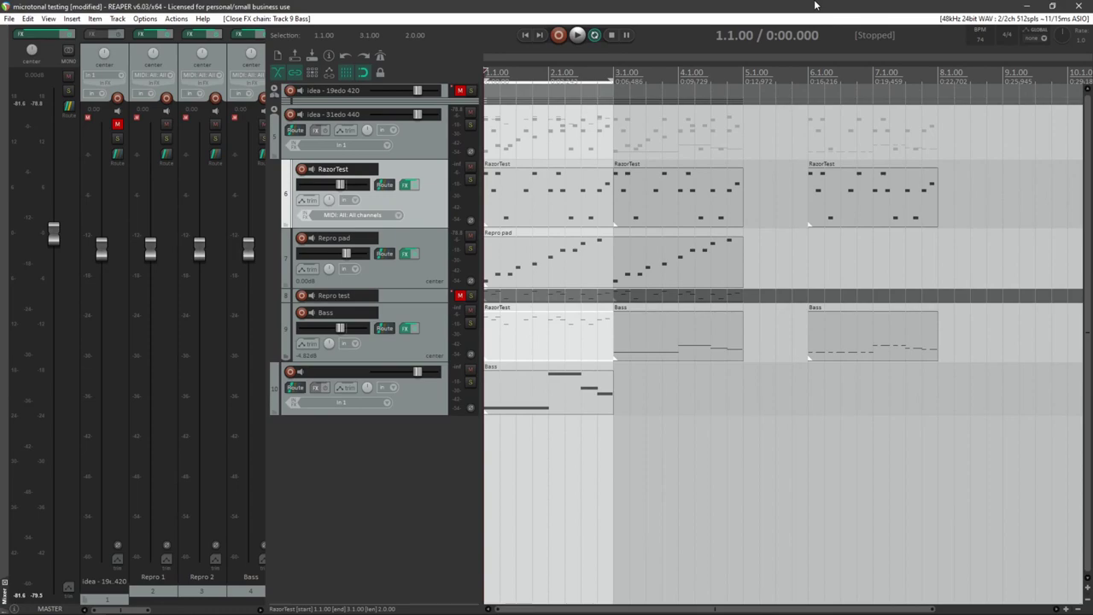